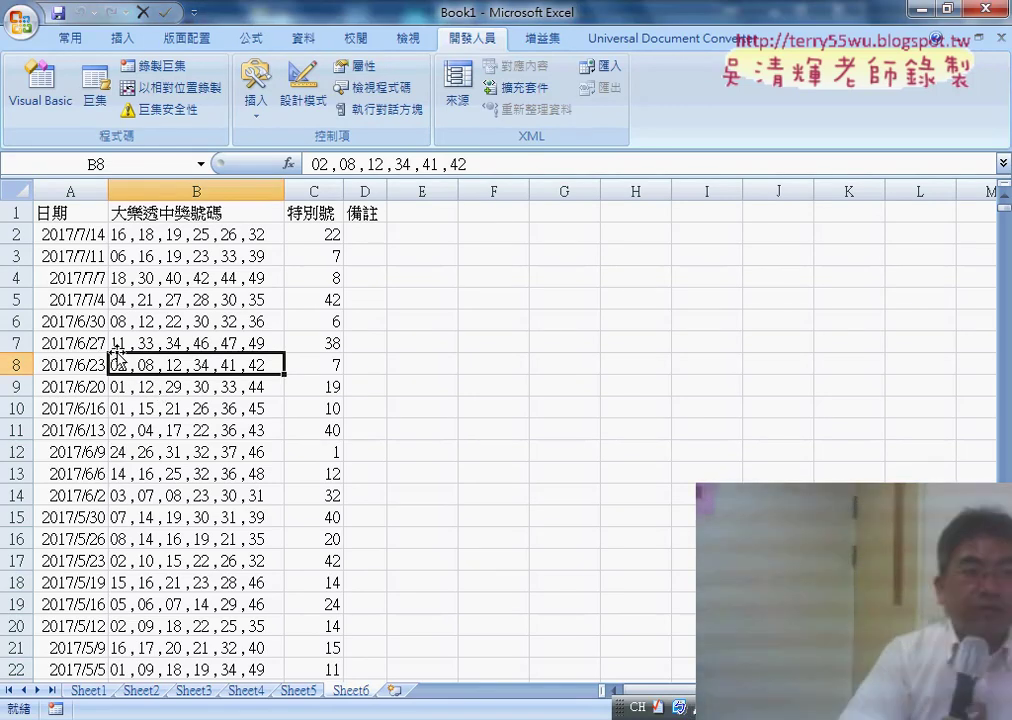
Step: Inspect the repeated 日期 header at row 32, opening and dismissing its row menu without deleting
scroll(117, 352, "down", 3)
scroll(117, 352, "down", 3)
scroll(117, 352, "down", 1)
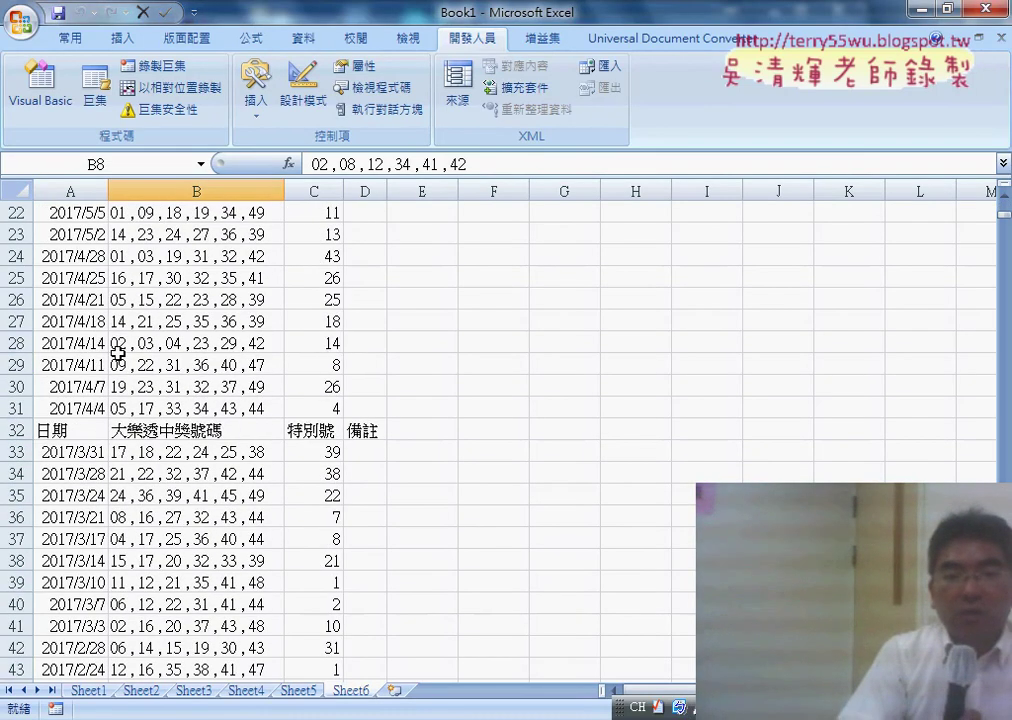
left_click(72, 431)
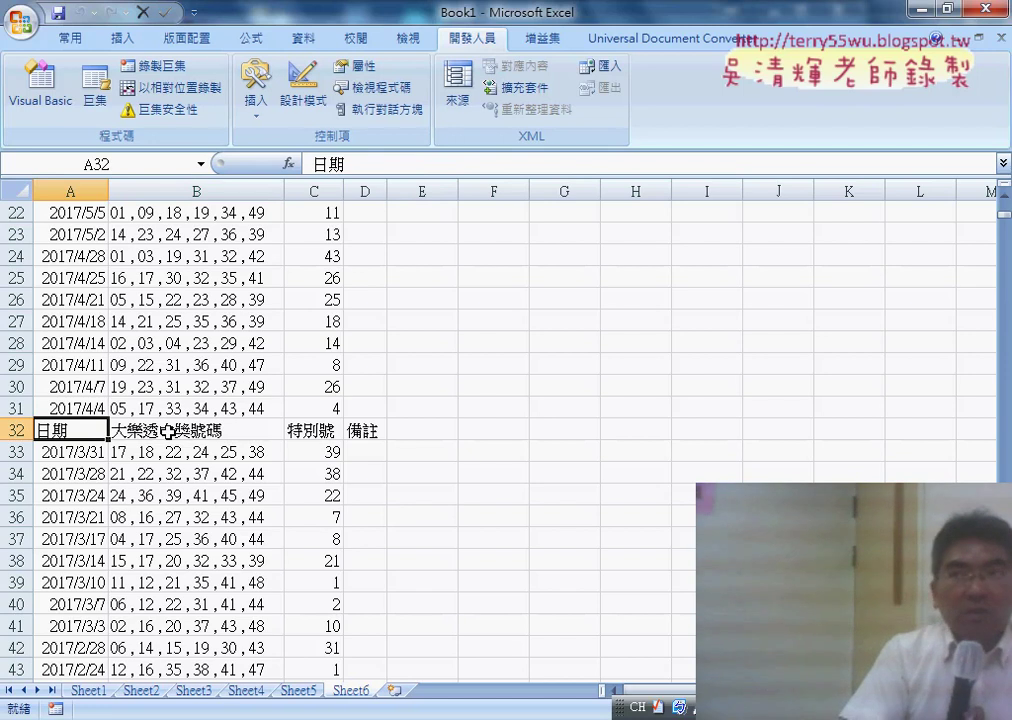
scroll(57, 430, "up", 3)
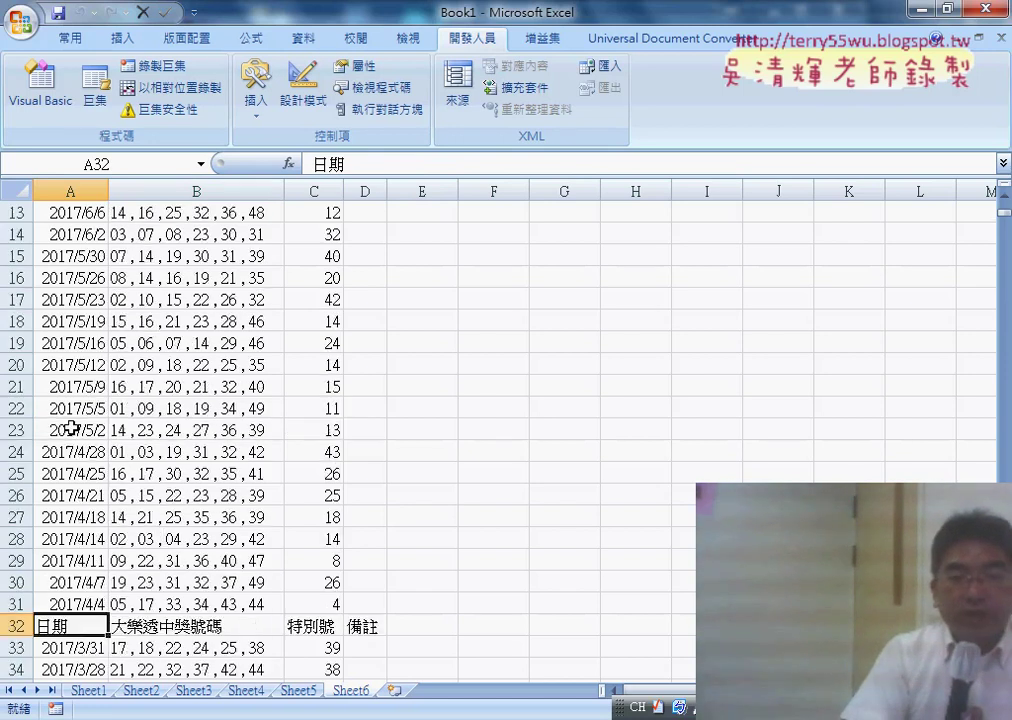
scroll(57, 430, "up", 4)
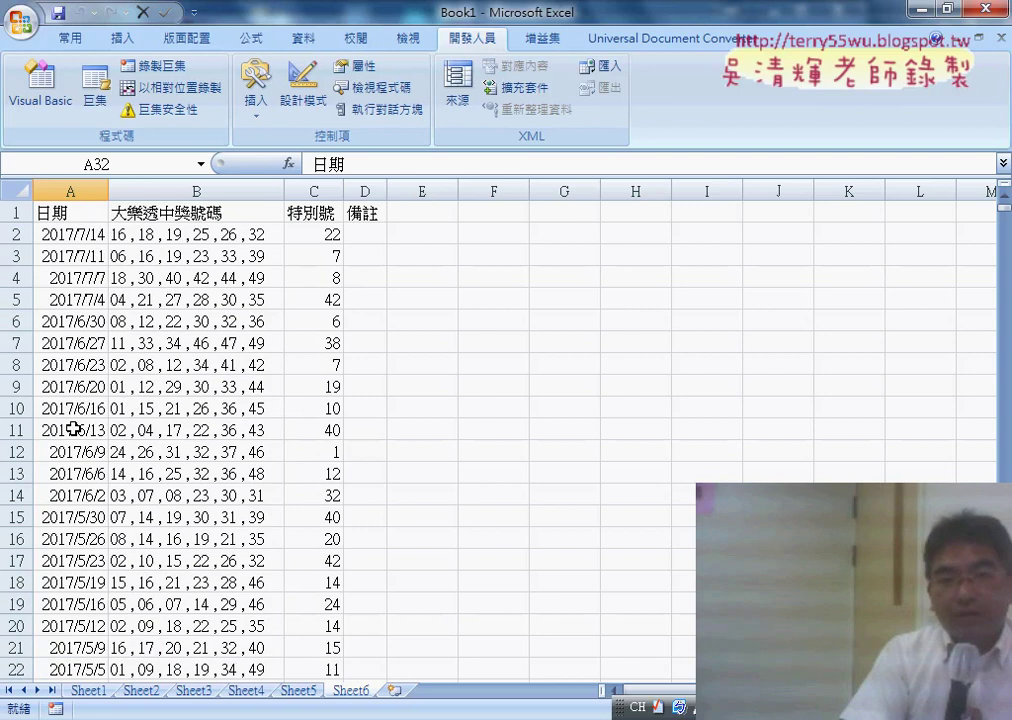
left_click(19, 213)
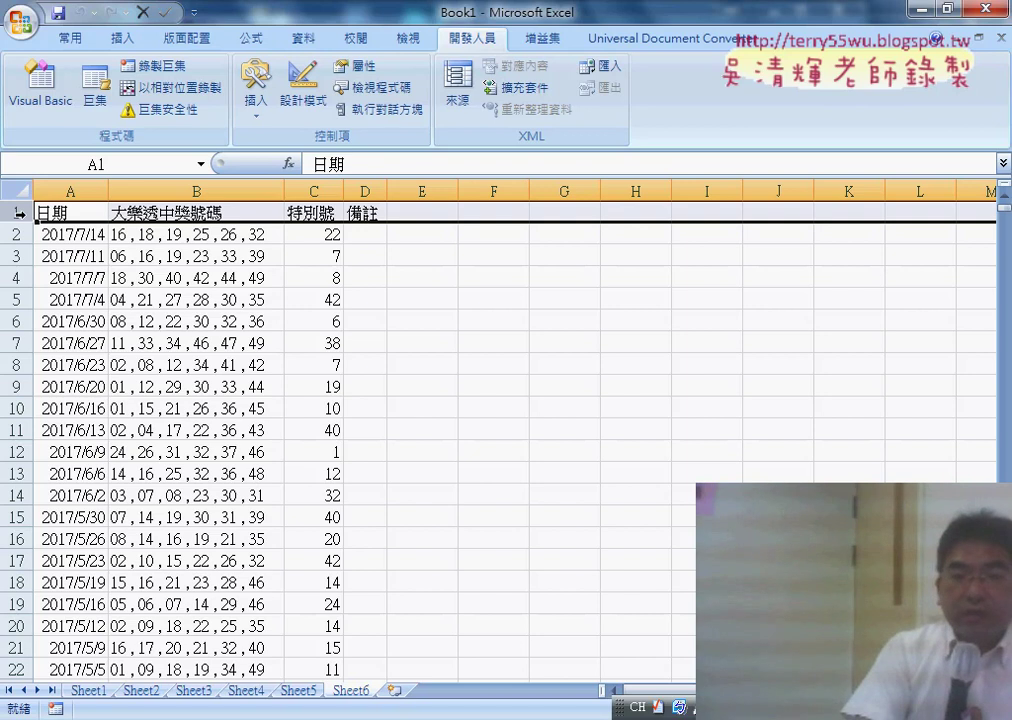
scroll(18, 380, "down", 3)
scroll(18, 300, "down", 6)
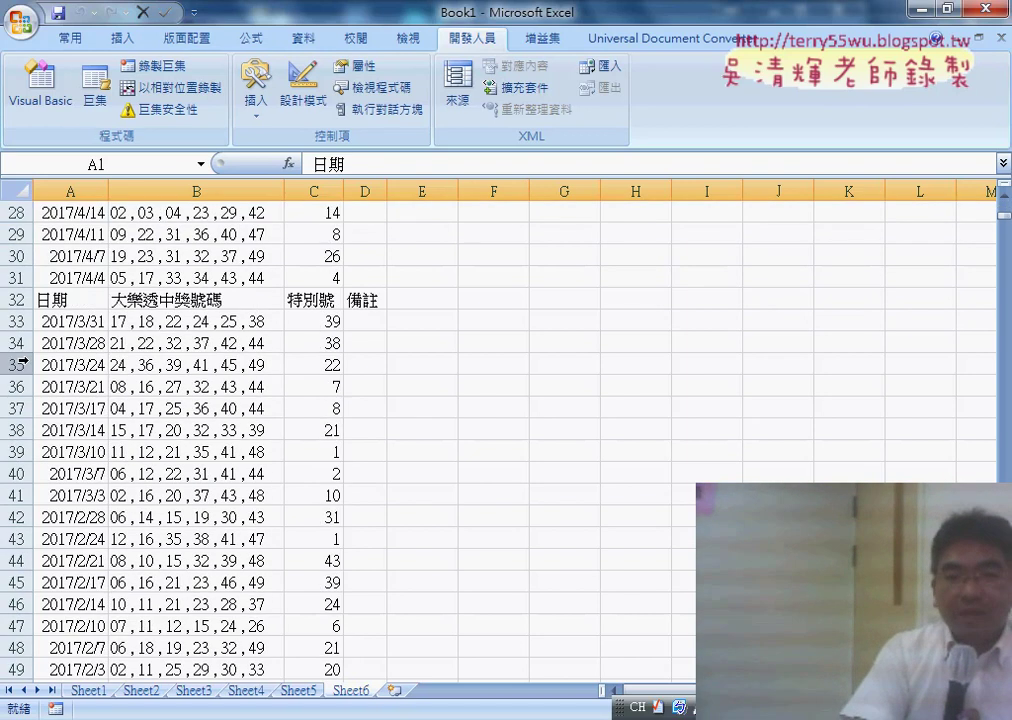
left_click(18, 299)
right_click(118, 298)
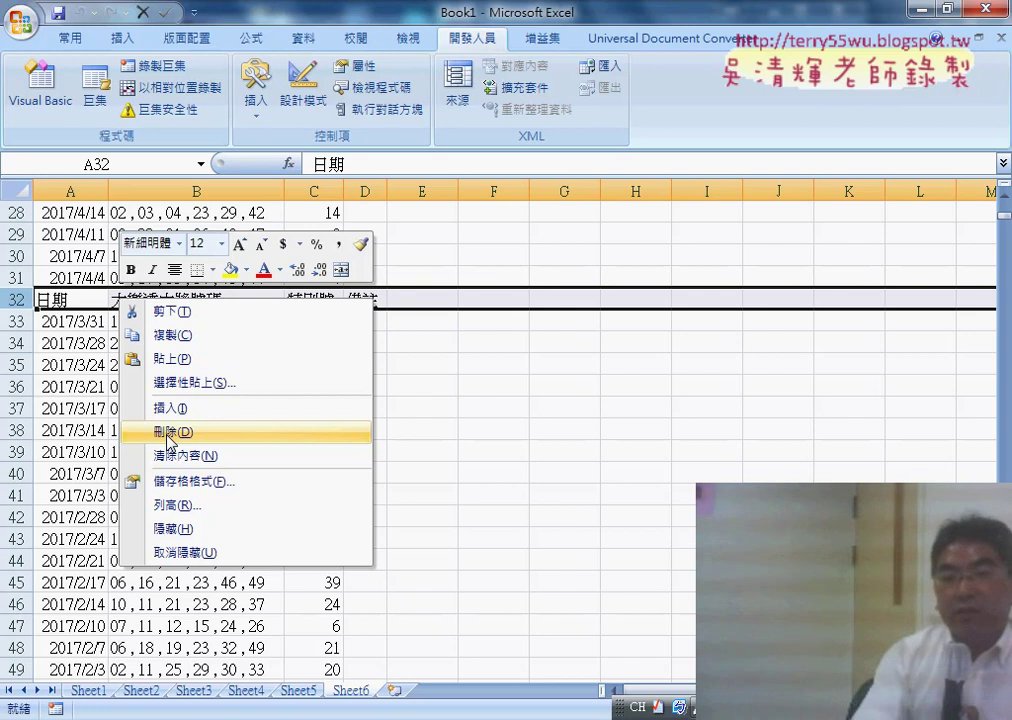
left_click(61, 298)
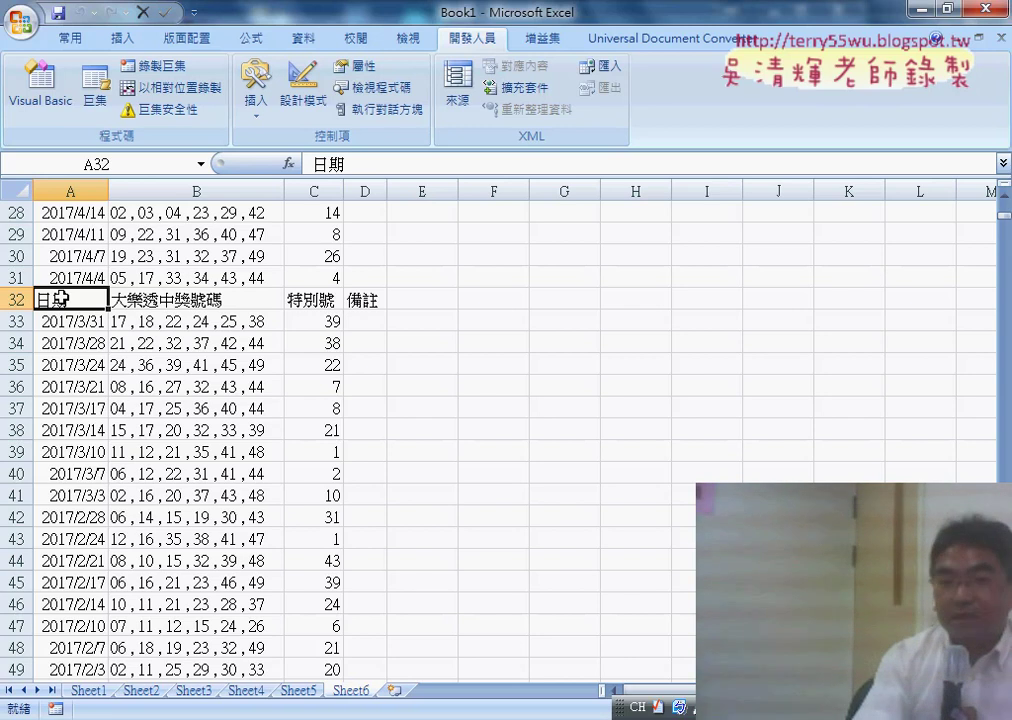
Step: Scroll down to check the repeated header rows at 63 and 156
scroll(34, 331, "down", 5)
scroll(50, 440, "down", 3)
left_click(17, 451)
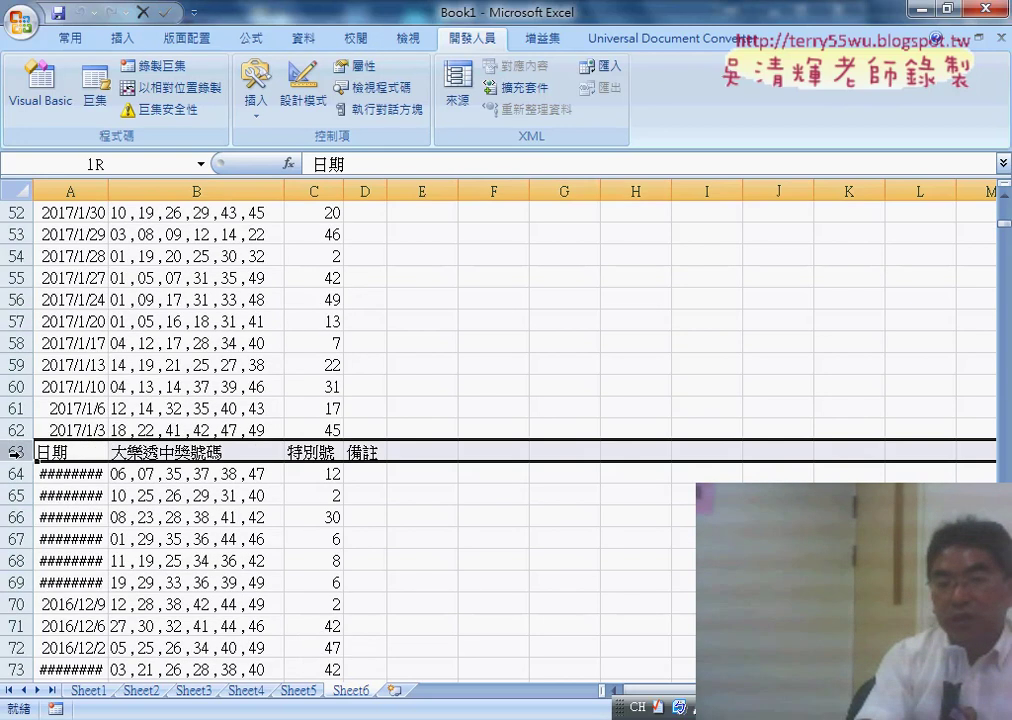
scroll(170, 470, "down", 1)
scroll(171, 470, "down", 5)
scroll(171, 470, "down", 1)
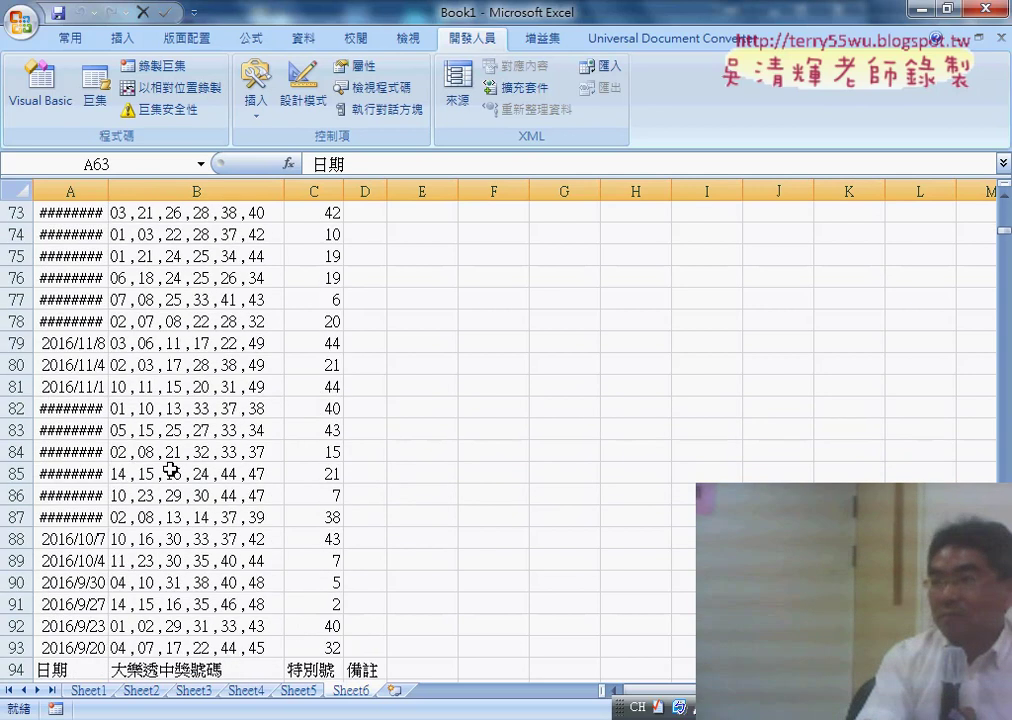
scroll(171, 470, "down", 5)
scroll(171, 470, "down", 5)
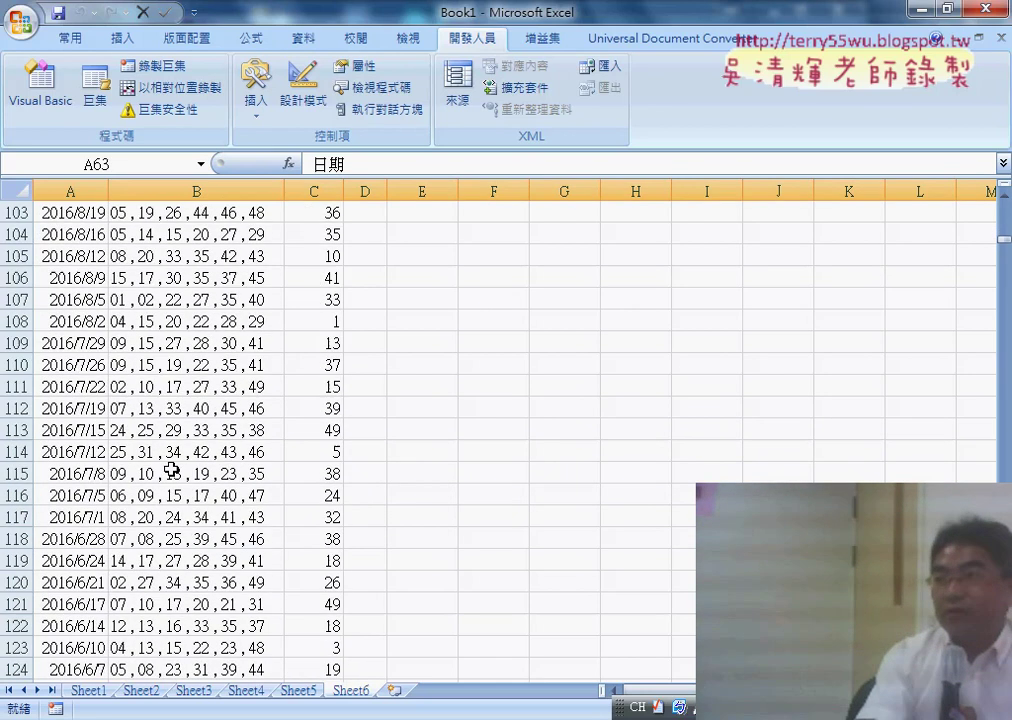
scroll(171, 470, "down", 3)
scroll(171, 470, "down", 4)
scroll(171, 470, "down", 4)
scroll(171, 470, "down", 4)
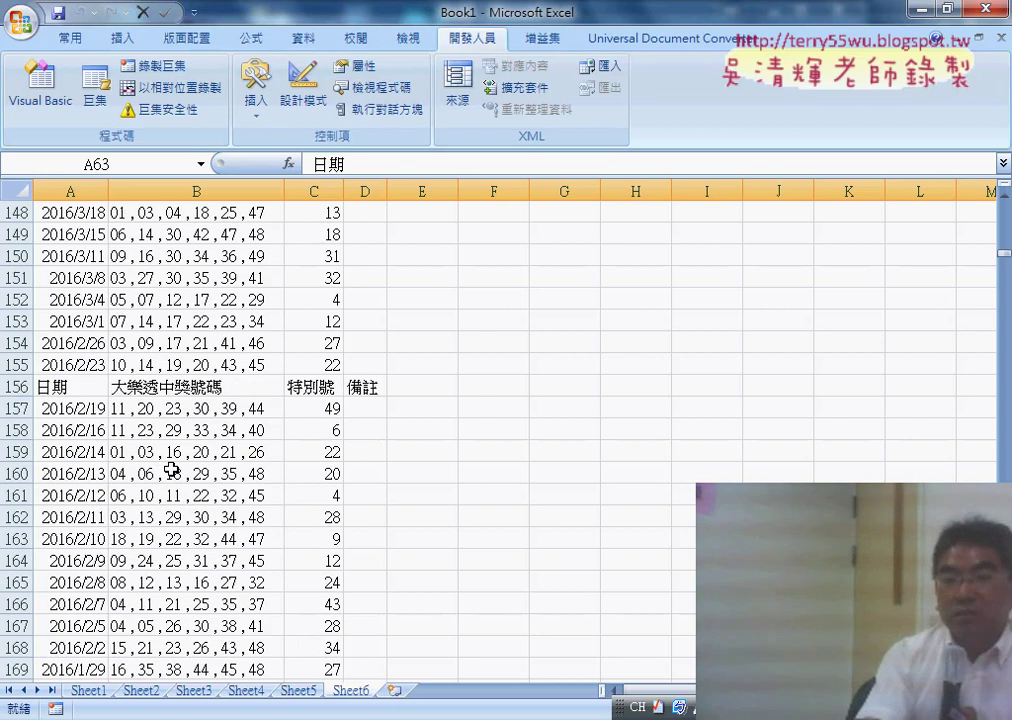
scroll(171, 470, "down", 3)
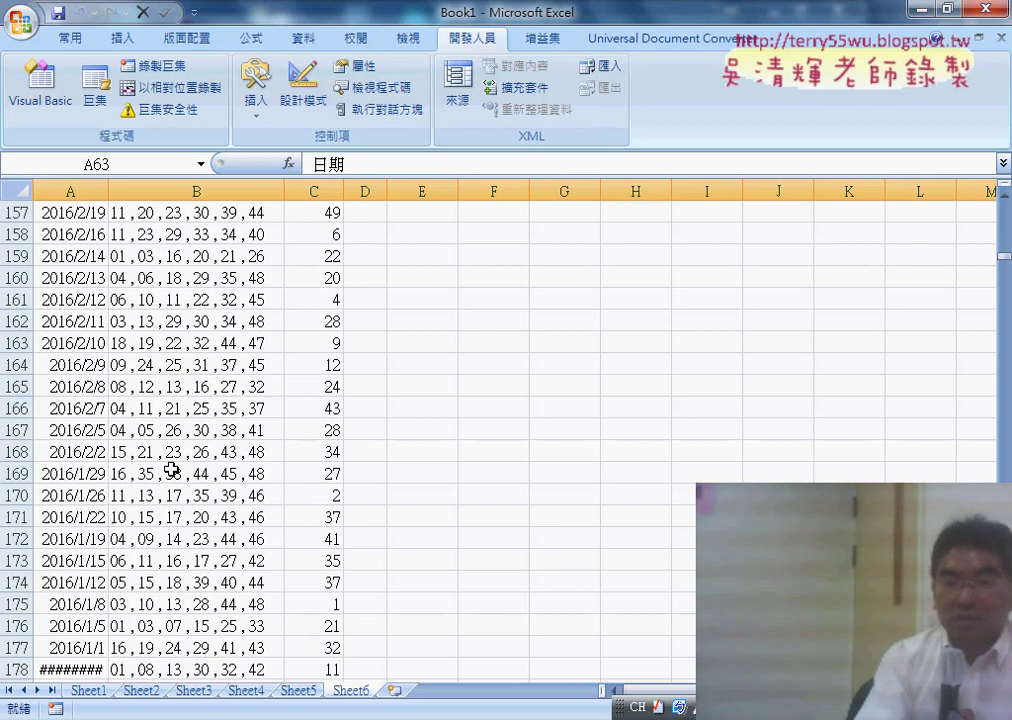
scroll(172, 470, "up", 3)
left_click(73, 386)
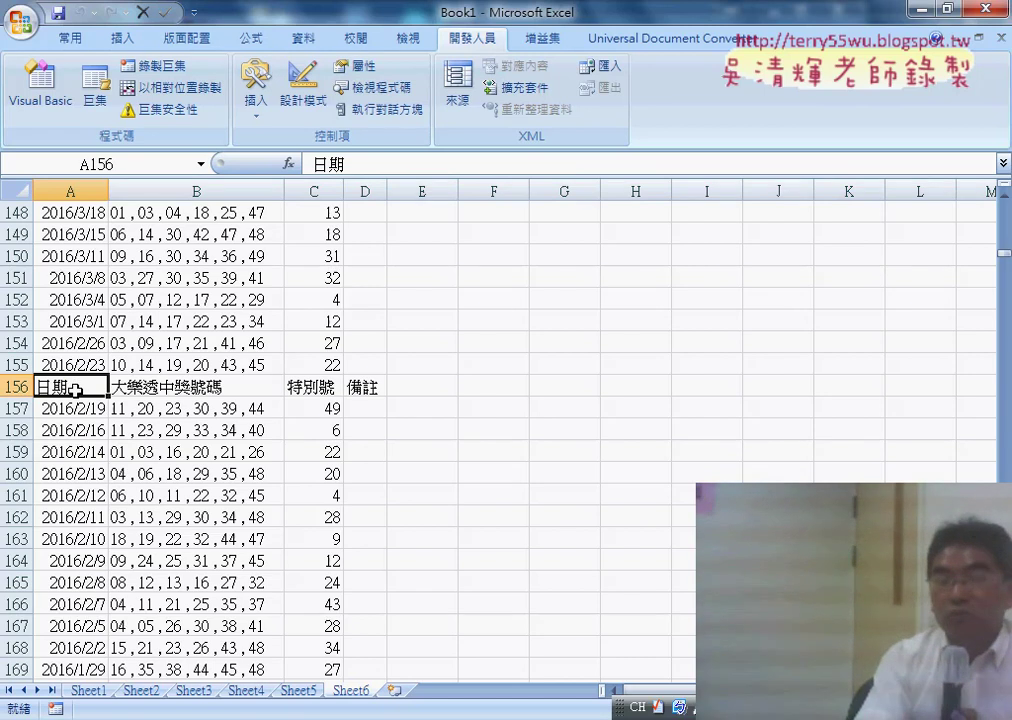
Step: Return to A1 and extend the selection to A1:D1482 with Ctrl+Shift+Right and Ctrl+Shift+Down
scroll(148, 366, "up", 6)
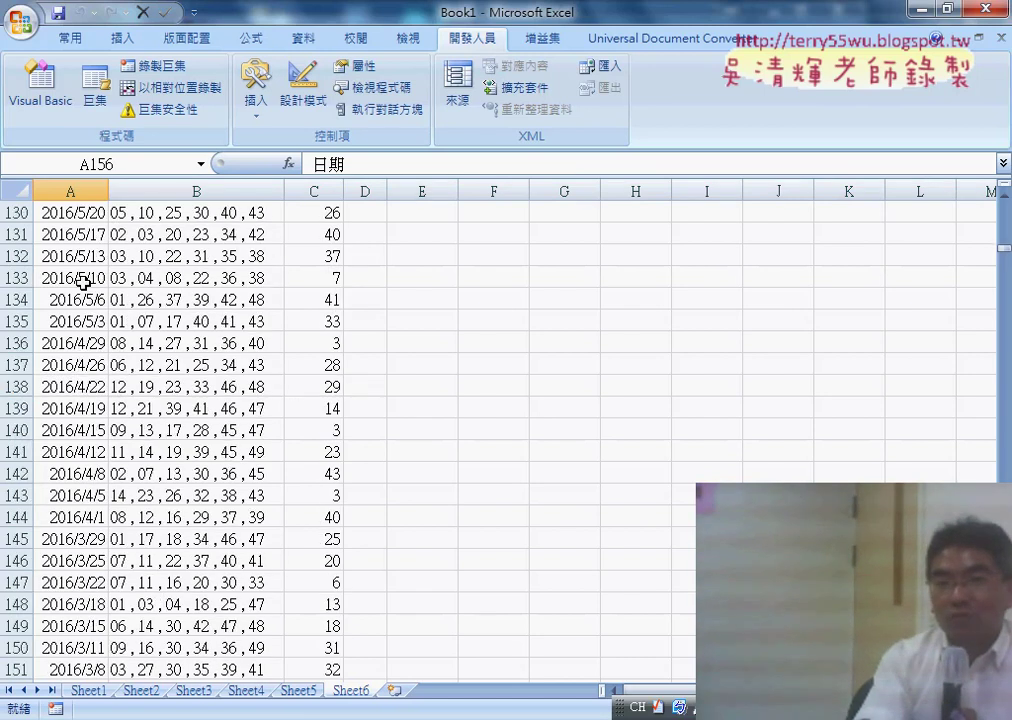
scroll(83, 283, "up", 13)
scroll(79, 290, "up", 5)
scroll(78, 260, "up", 7)
scroll(70, 240, "up", 4)
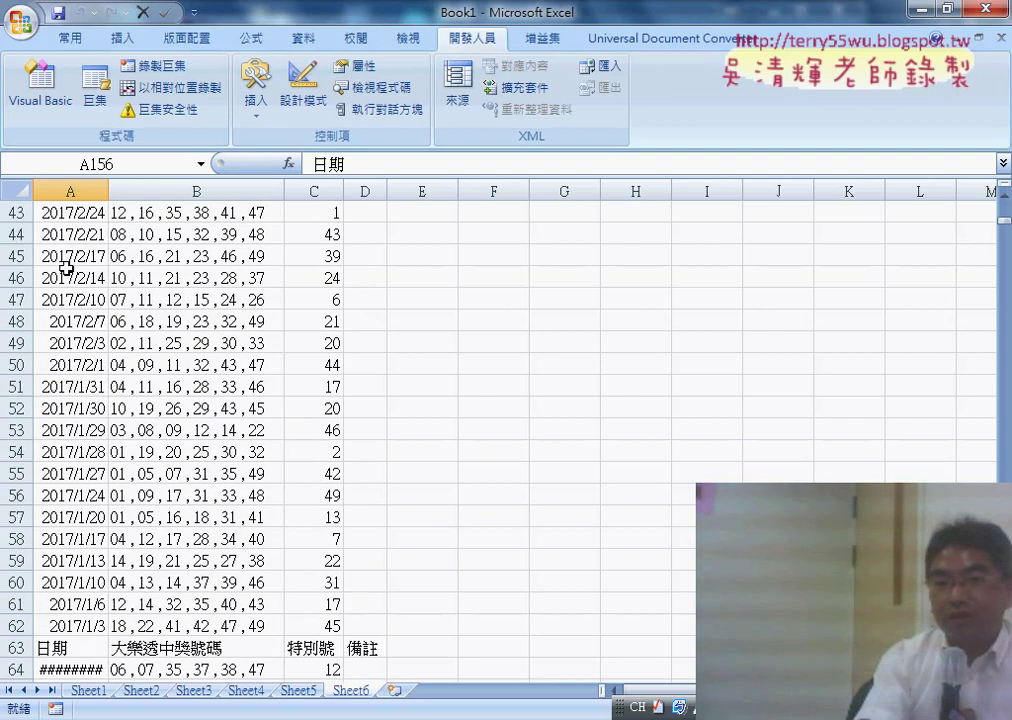
scroll(66, 268, "up", 8)
scroll(60, 270, "up", 4)
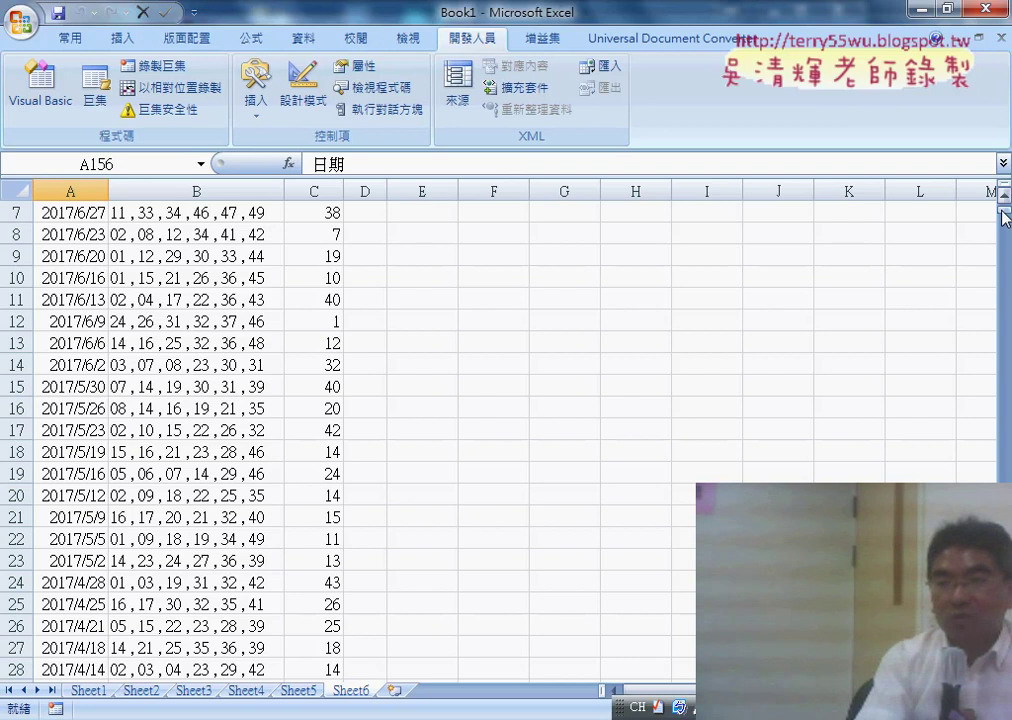
scroll(1004, 218, "up", 2)
left_click(66, 213)
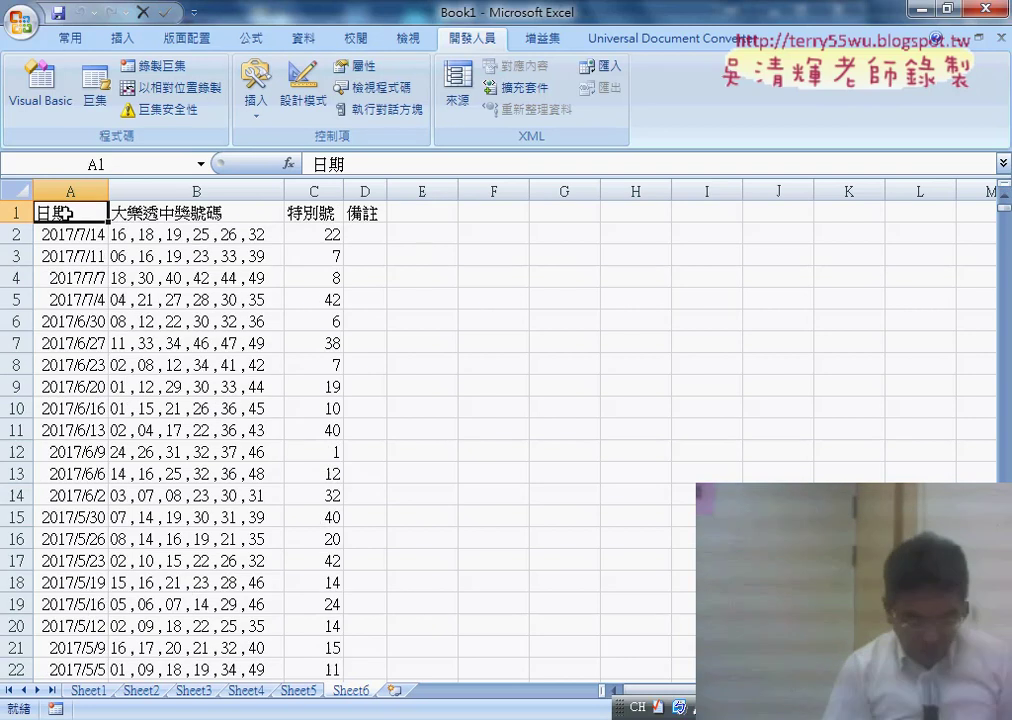
key("ctrl+shift+Right")
key("ctrl+shift+Down")
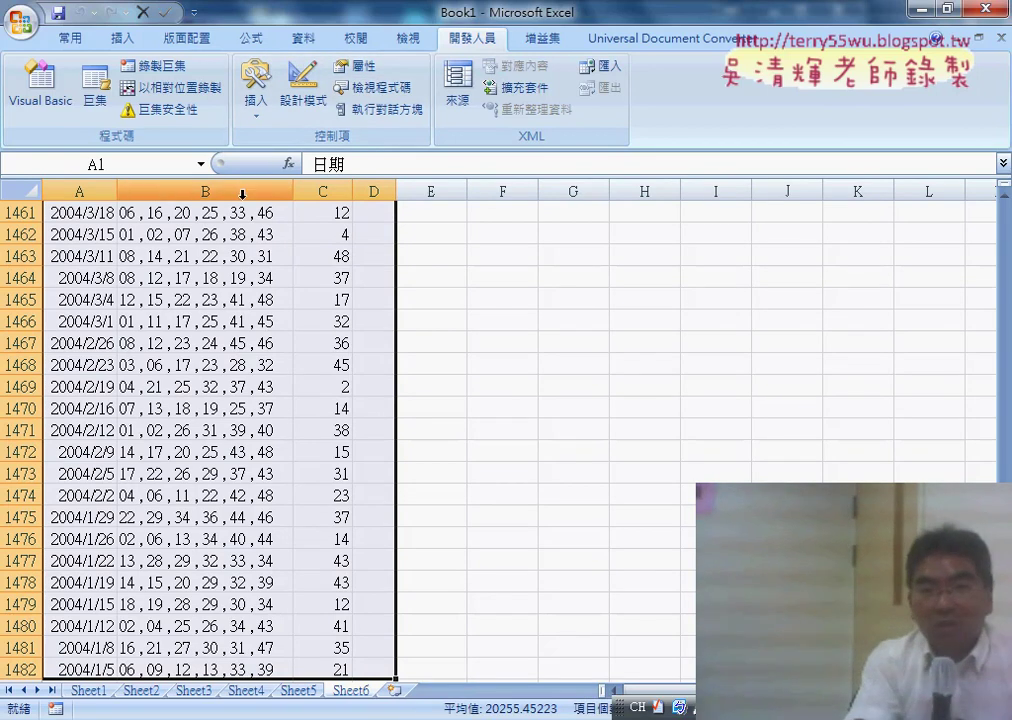
Step: Run 移除重複 on the 資料 tab with 我的資料有標題 unchecked, removing 47 duplicate rows
left_click(308, 38)
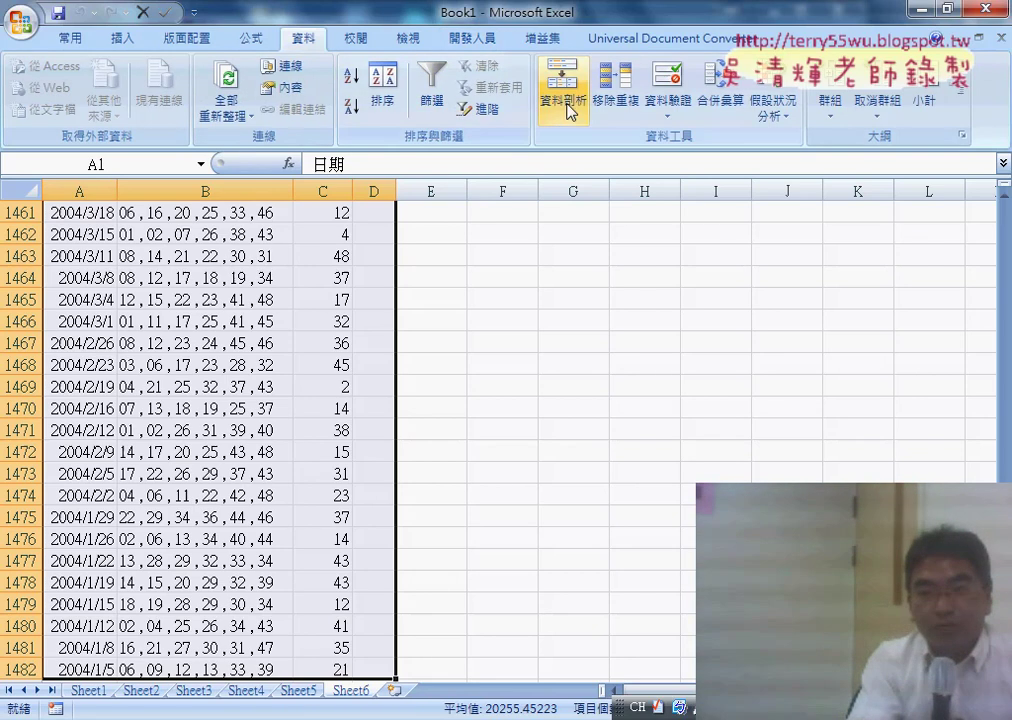
left_click(608, 105)
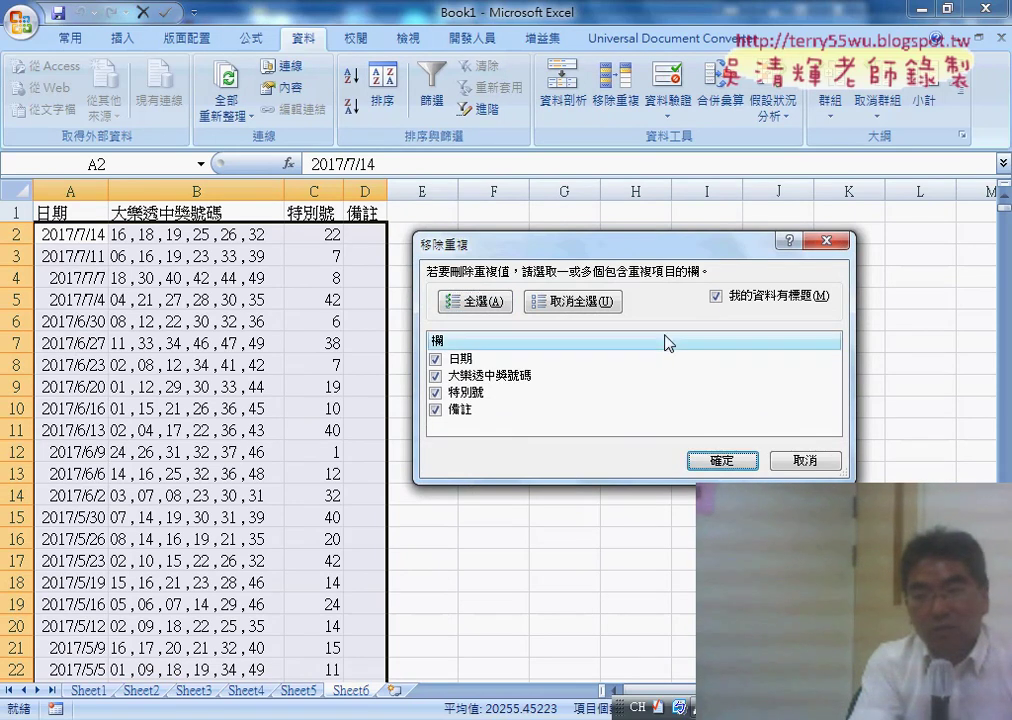
left_click(716, 296)
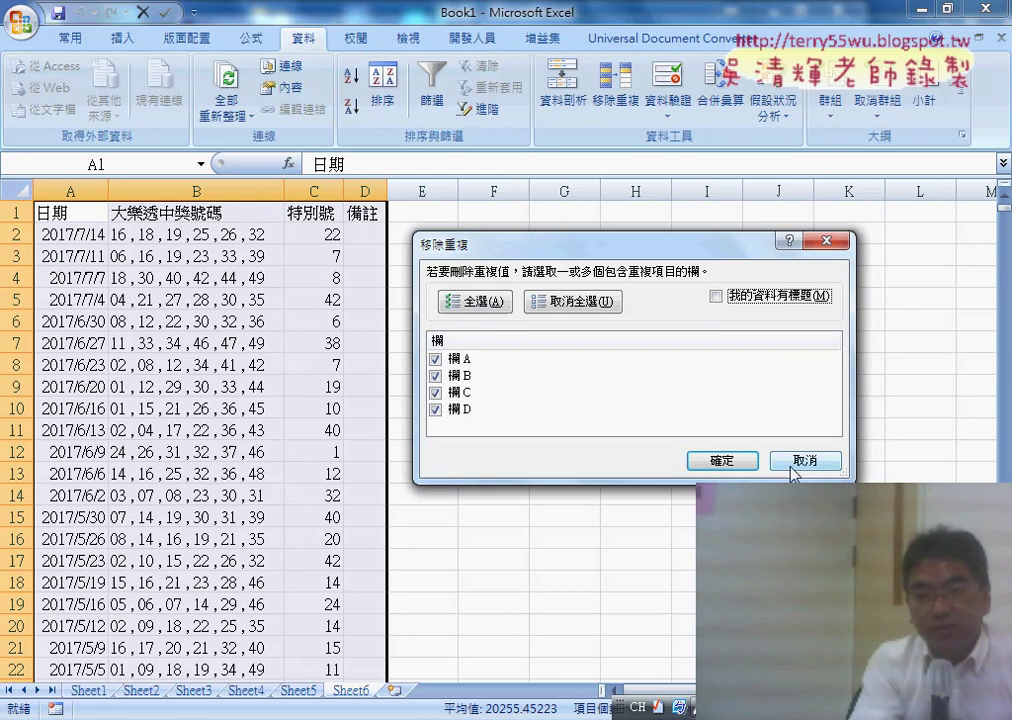
left_click(722, 461)
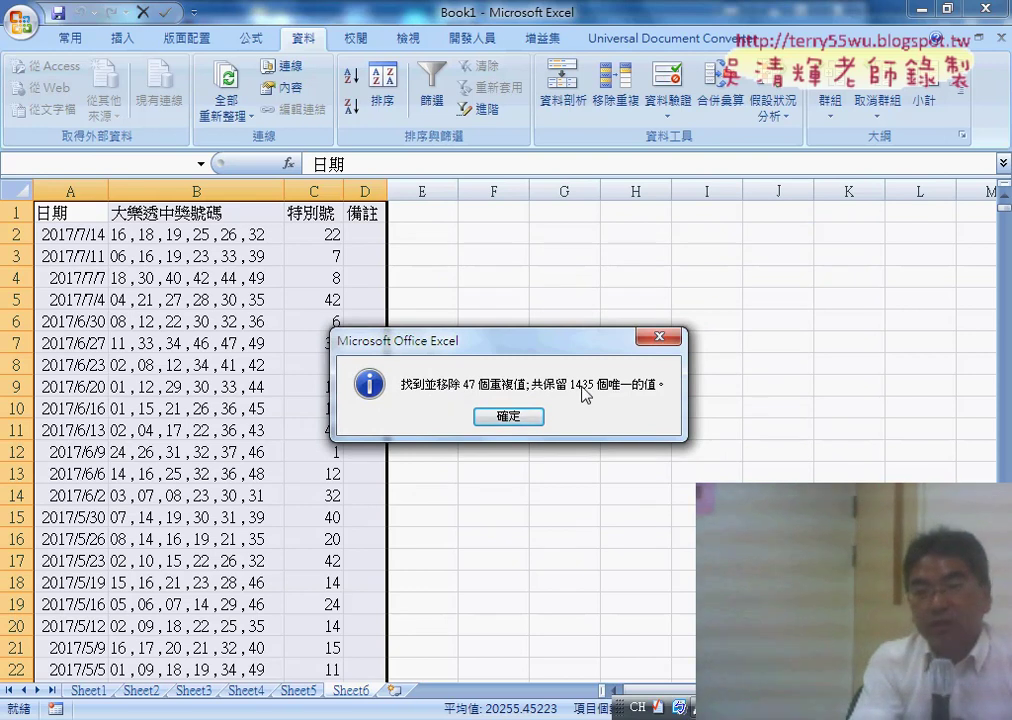
left_click(520, 420)
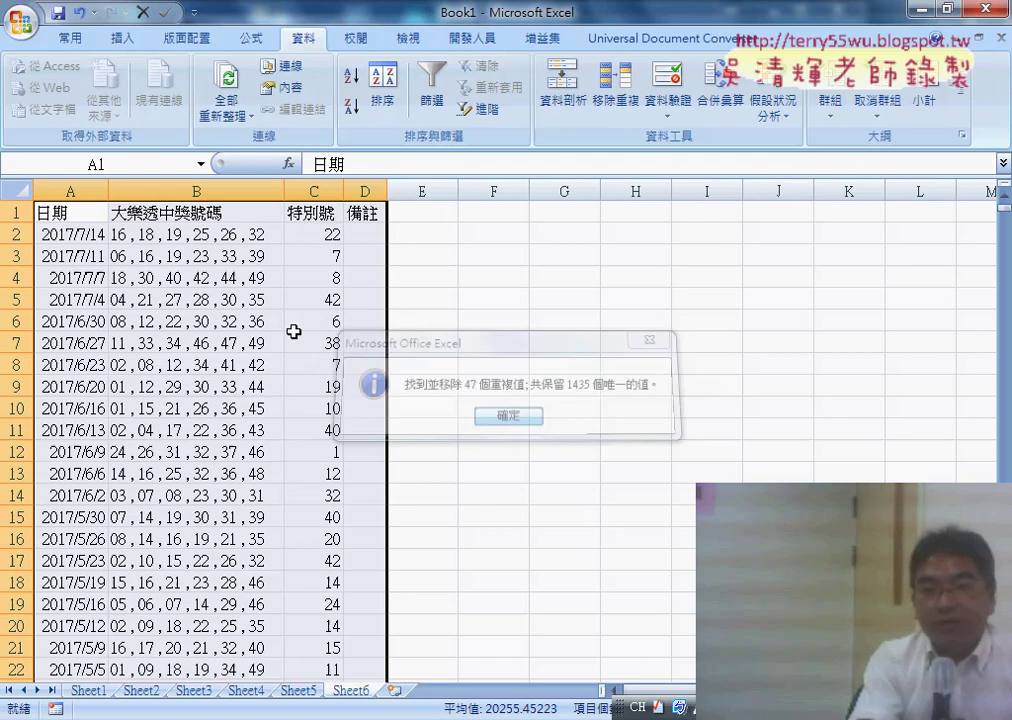
Step: Copy the 日期 text from header cell A32 in the formula bar, then open Find with Ctrl+F
scroll(323, 408, "down", 7)
scroll(323, 408, "down", 6)
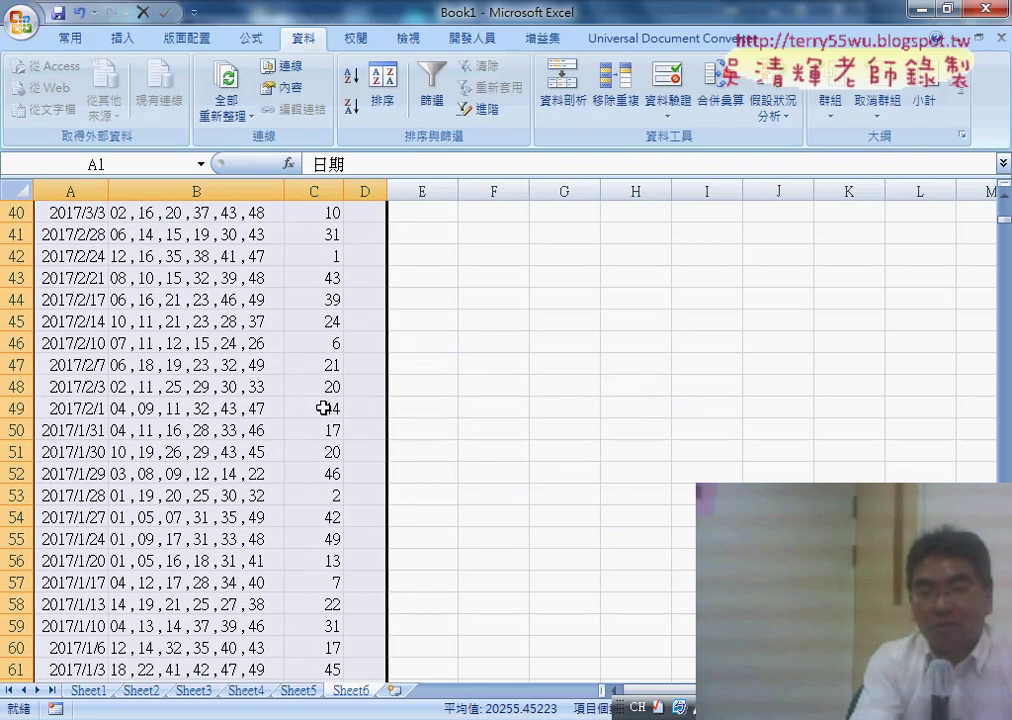
scroll(323, 408, "down", 6)
scroll(323, 408, "down", 3)
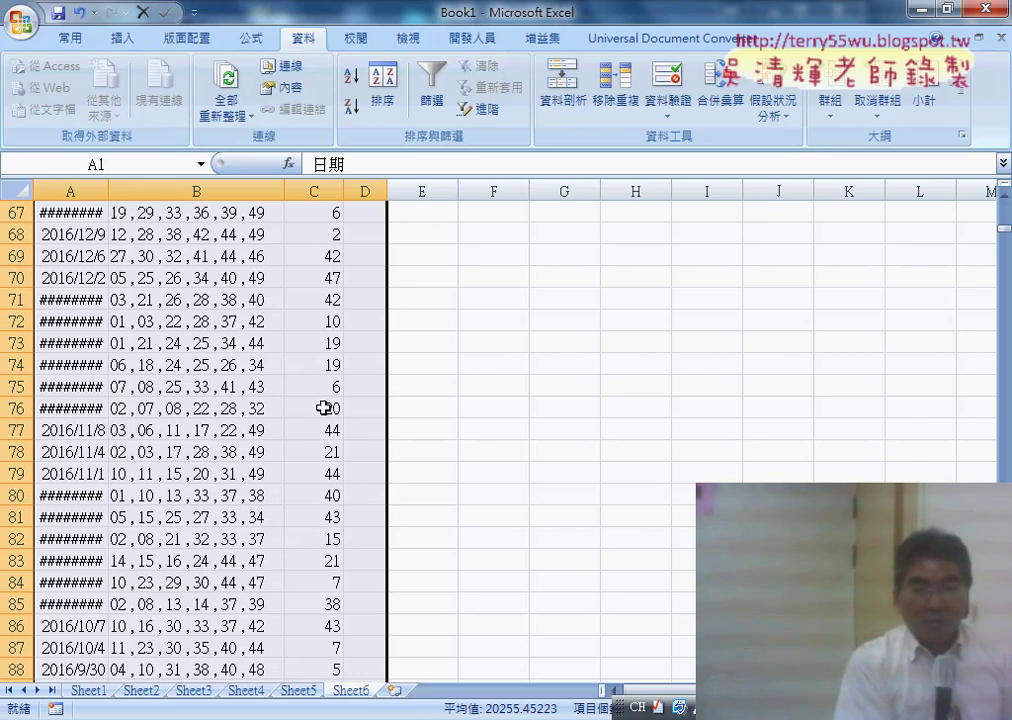
scroll(323, 408, "up", 20)
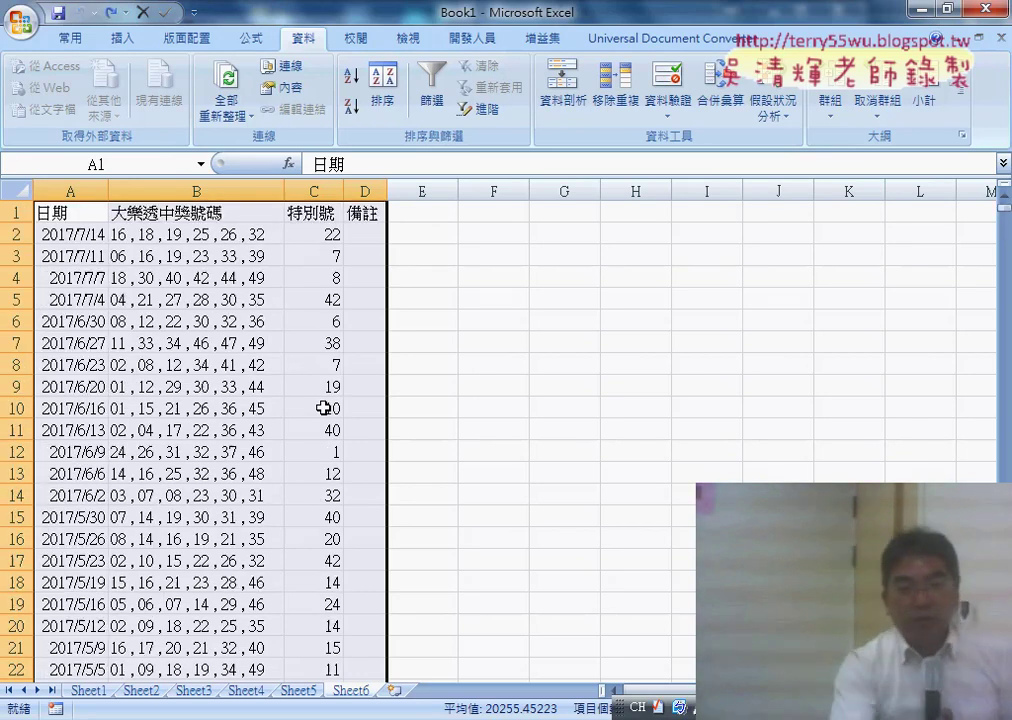
scroll(358, 448, "down", 4)
scroll(358, 448, "down", 2)
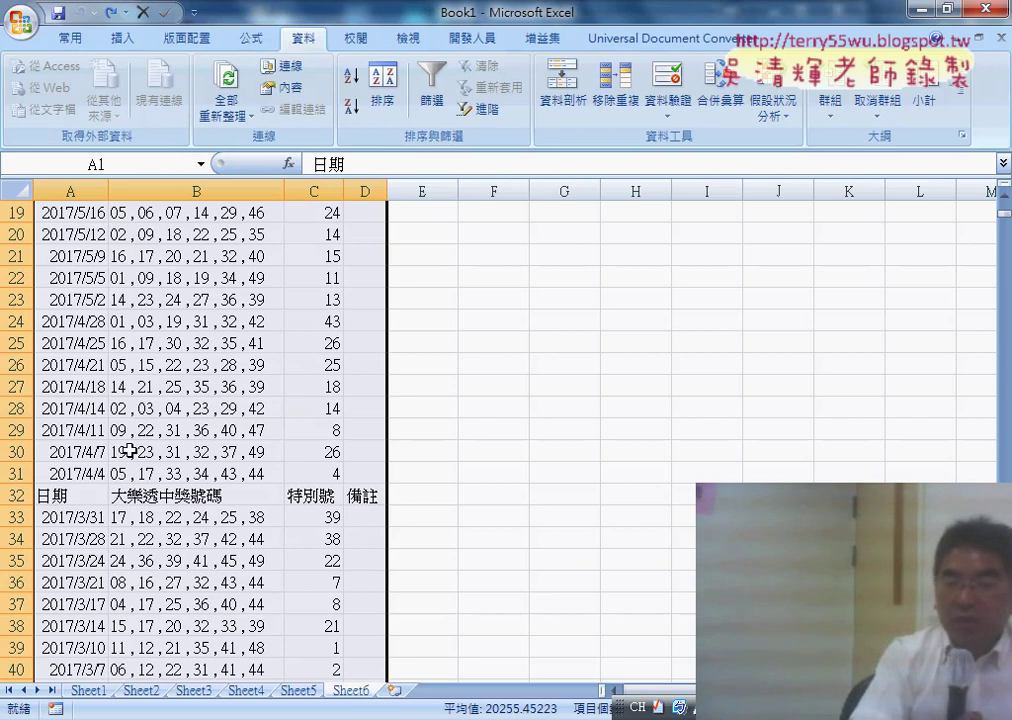
left_click(80, 500)
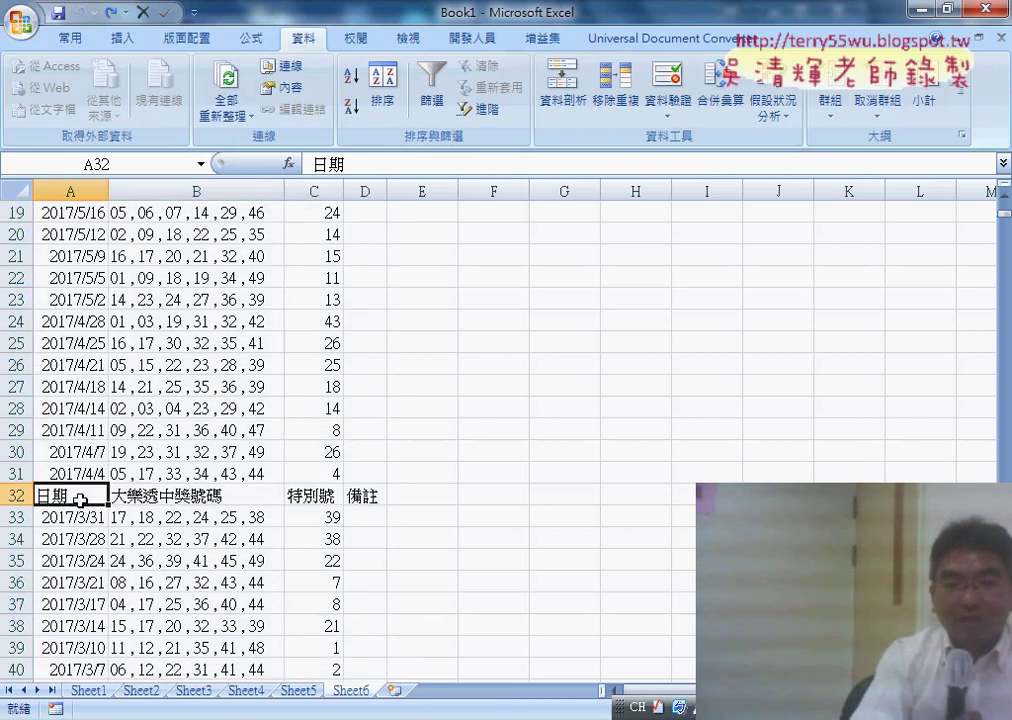
double_click(349, 164)
right_click(345, 164)
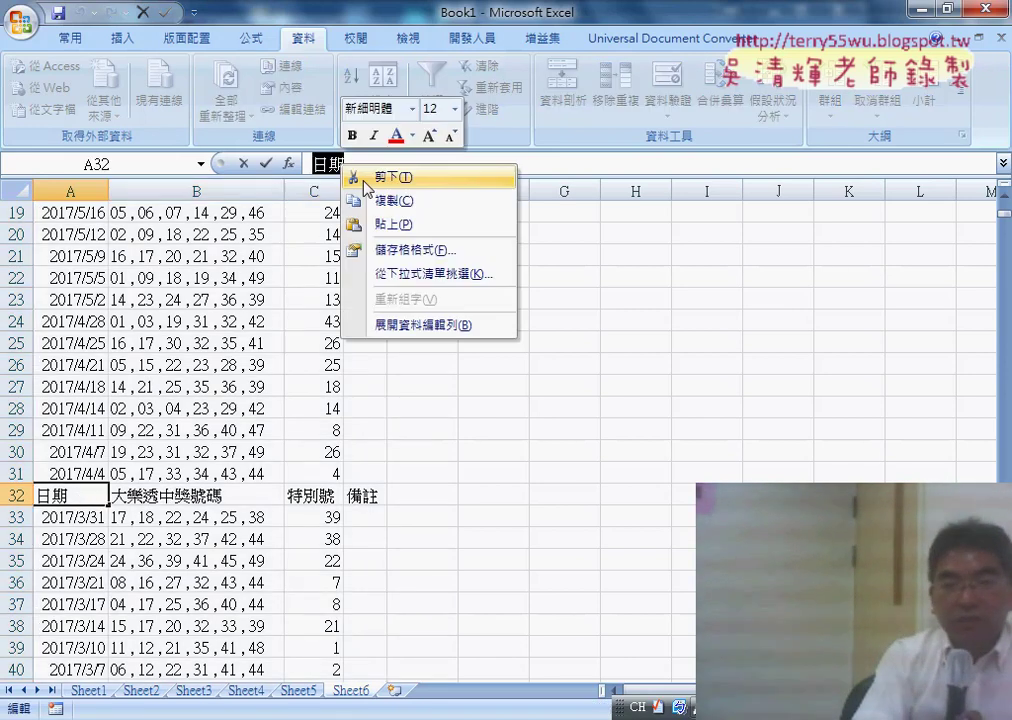
left_click(375, 199)
left_click(104, 455)
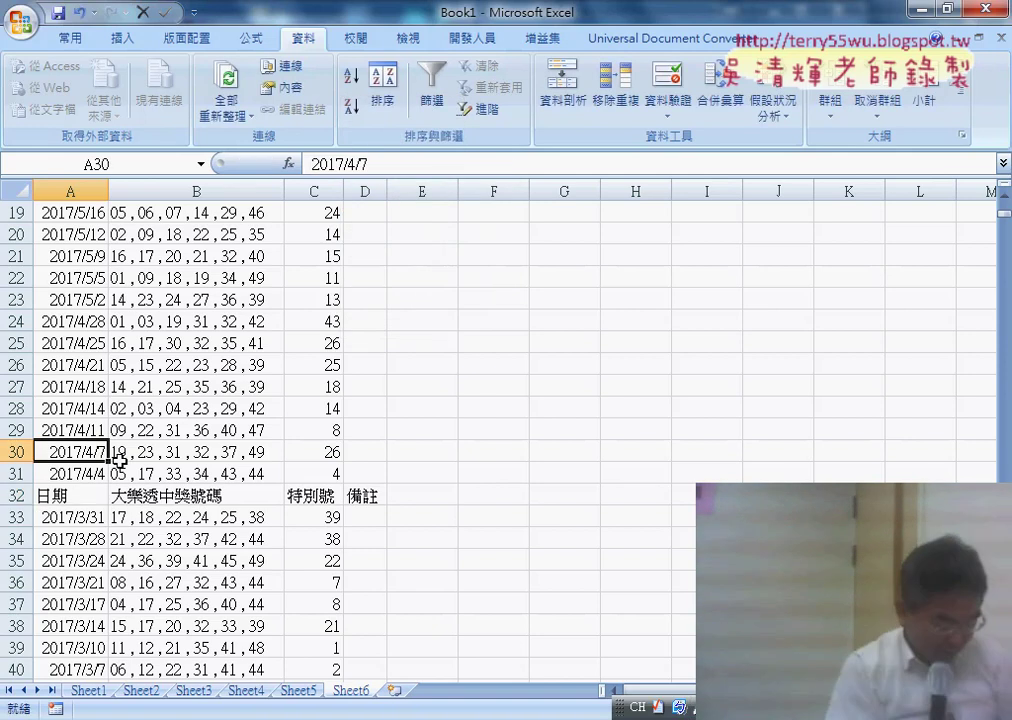
key("ctrl+f")
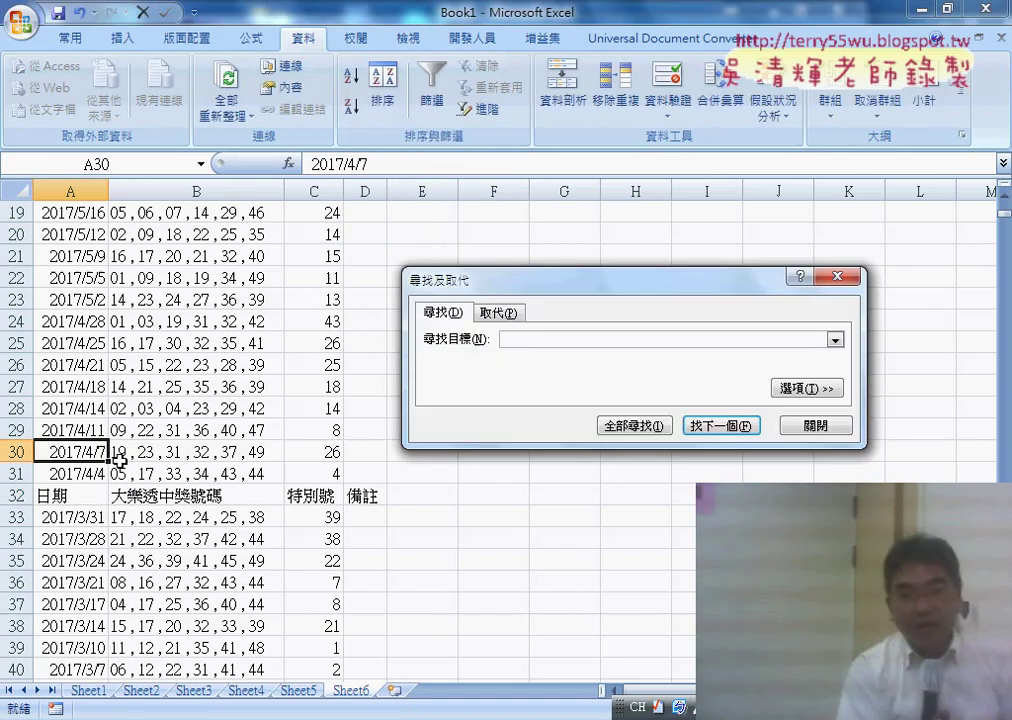
Step: Paste 日期 into Find what, run Find All, and enlarge the results list
right_click(544, 342)
left_click(558, 389)
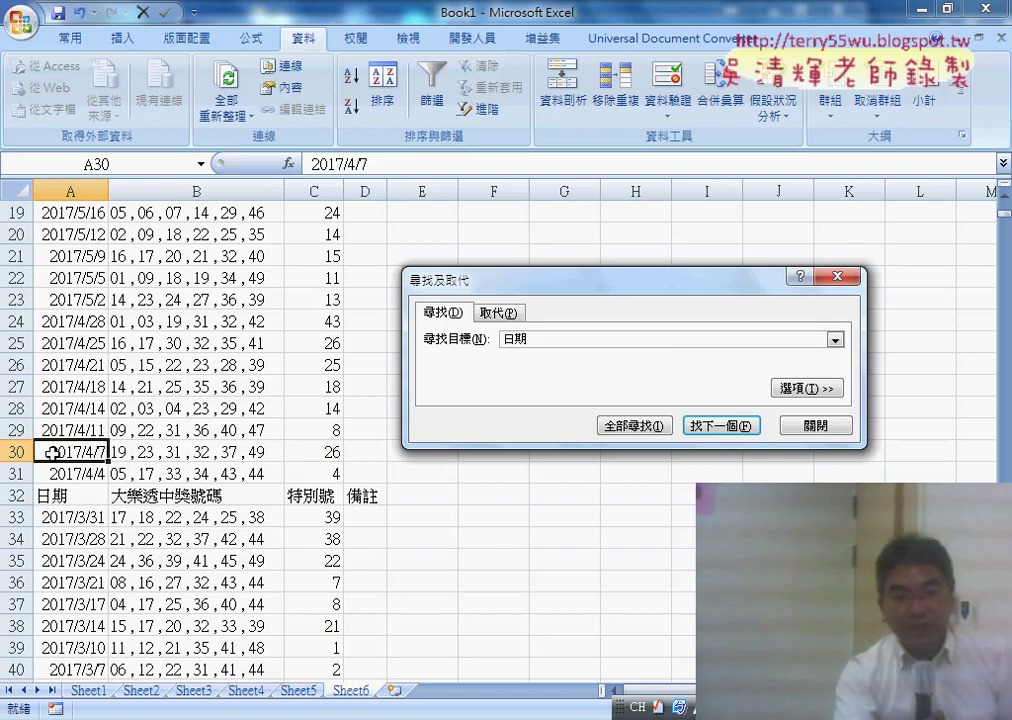
left_click(630, 428)
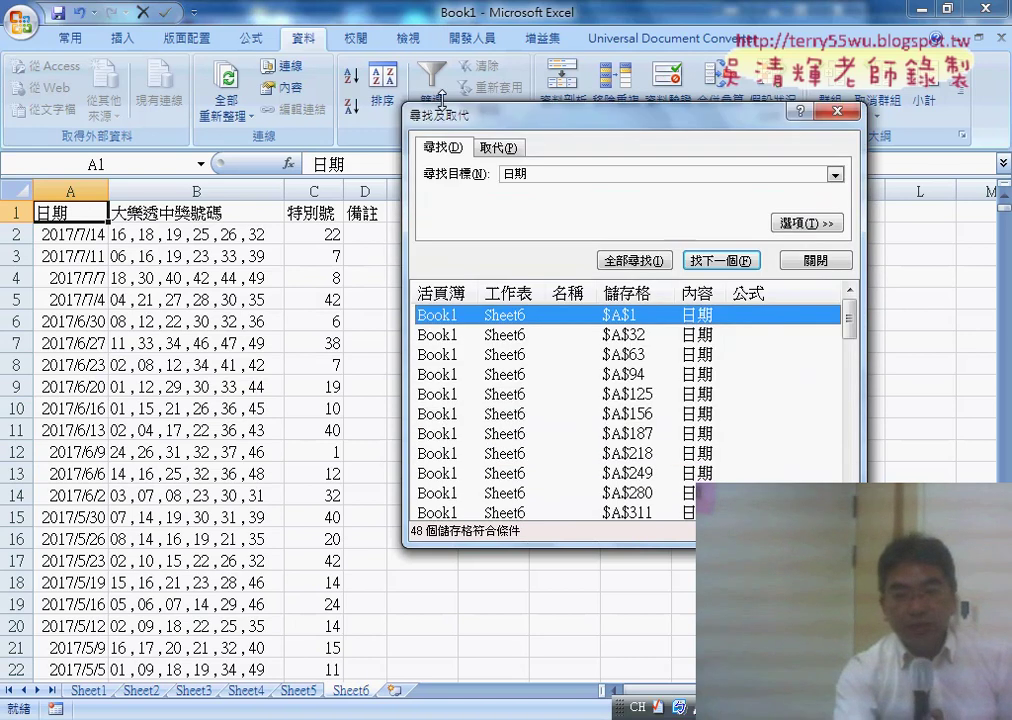
left_click_drag(591, 273, 594, 48)
left_click_drag(636, 547, 631, 692)
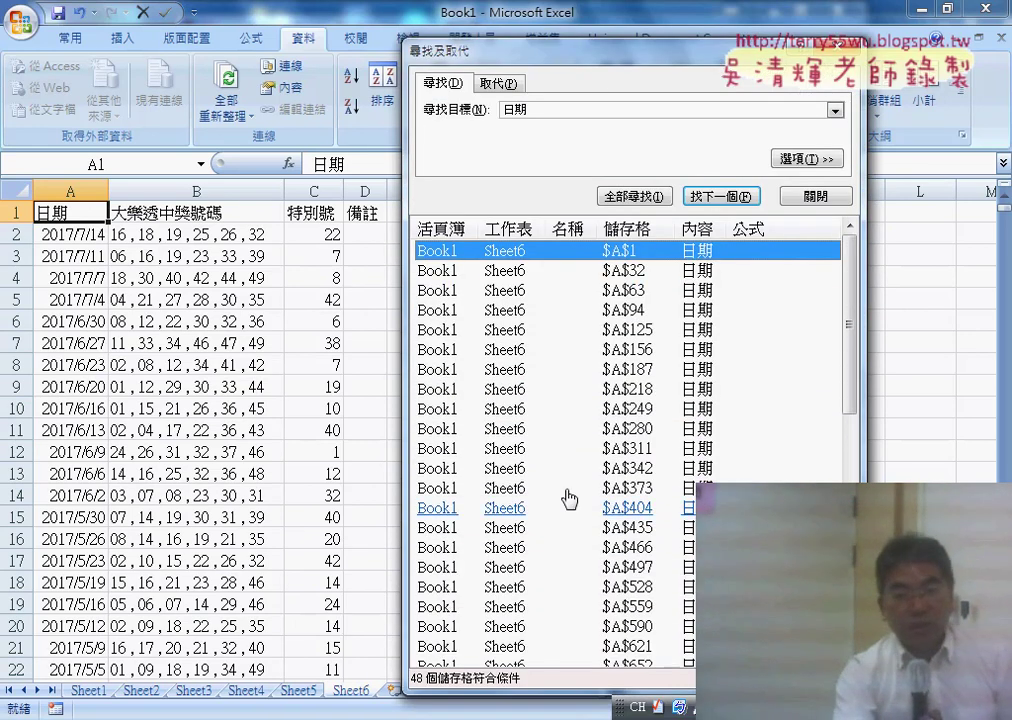
Step: Browse the 48 matches from $A$32 to $A$1458 and select them all with Ctrl+A
scroll(567, 499, "down", 2)
scroll(567, 499, "down", 6)
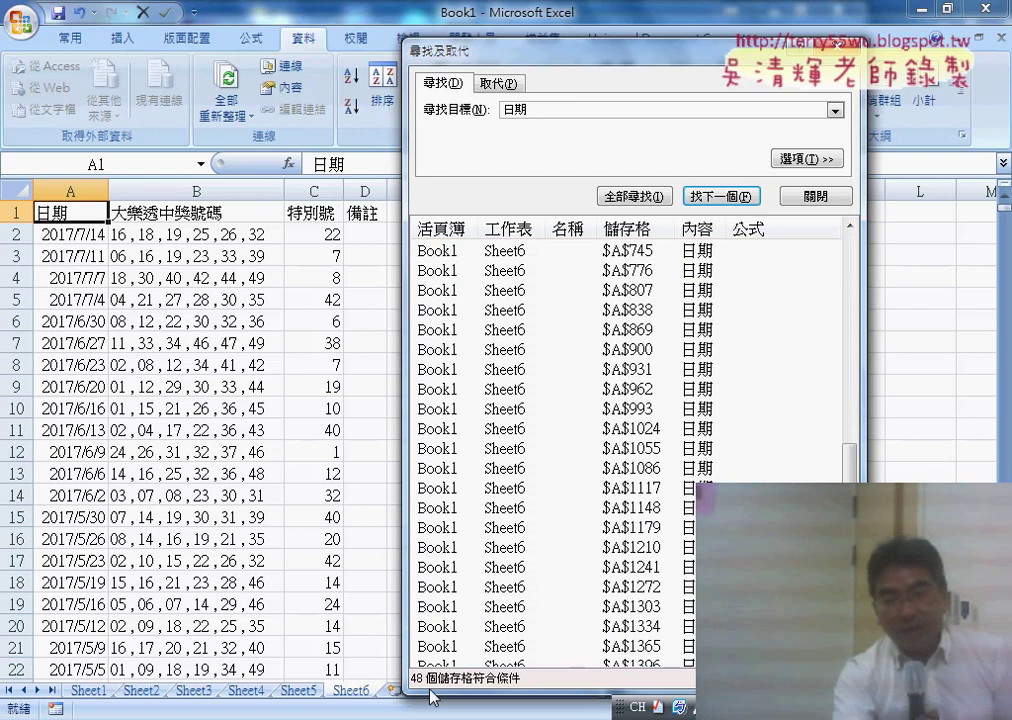
scroll(456, 690, "up", 5)
scroll(456, 690, "up", 3)
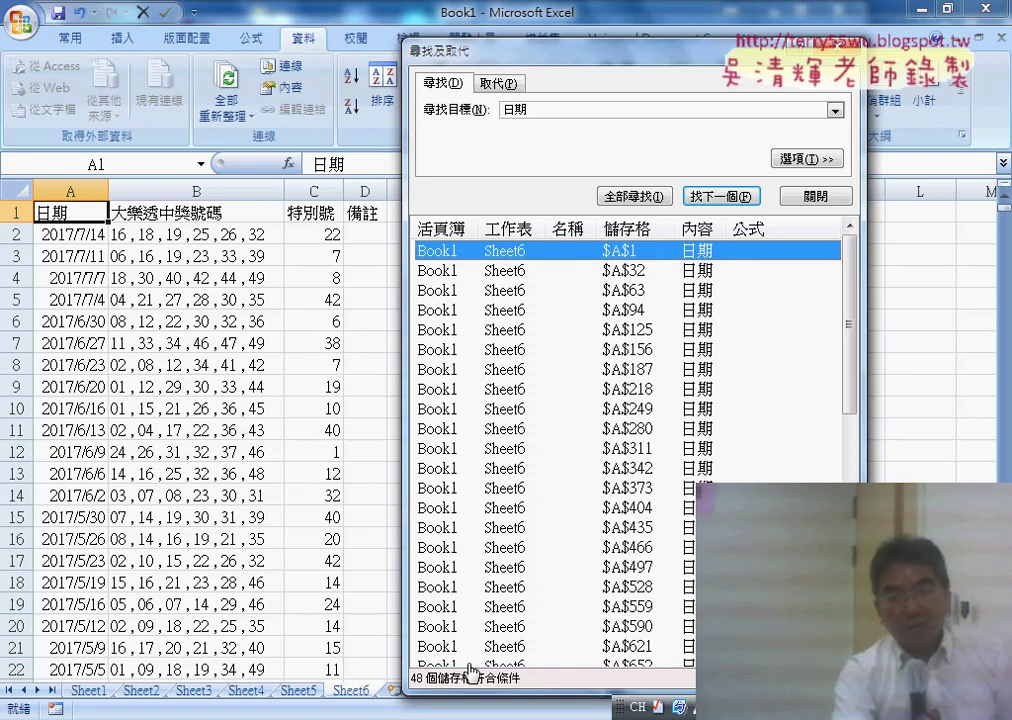
left_click(533, 270)
left_click_drag(851, 333, 851, 565)
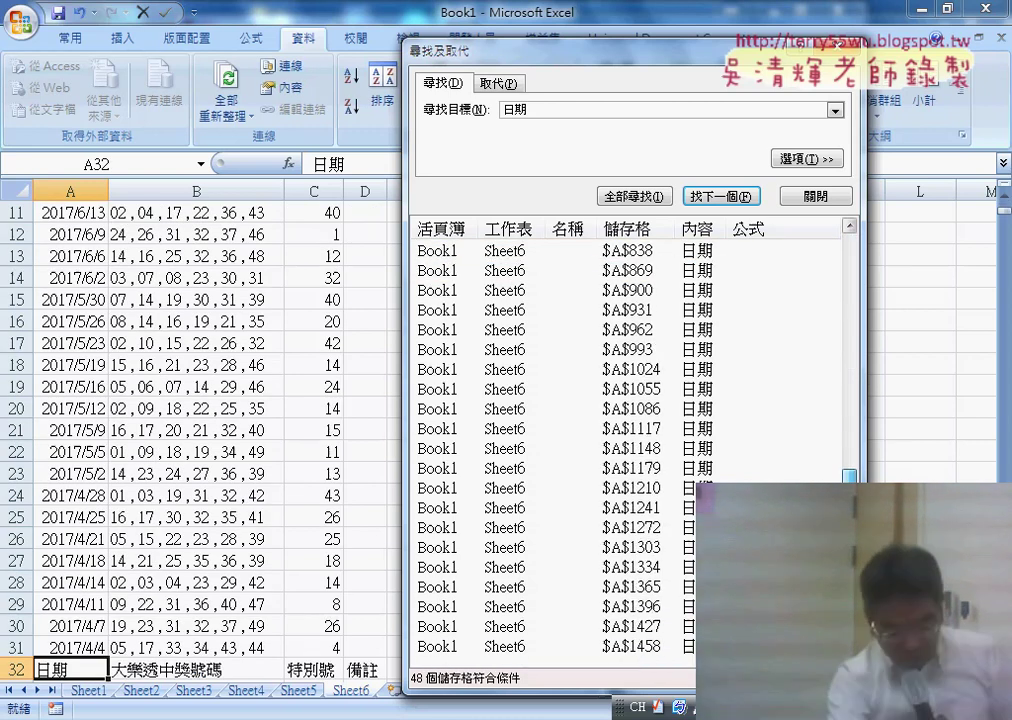
left_click(505, 646, "shift")
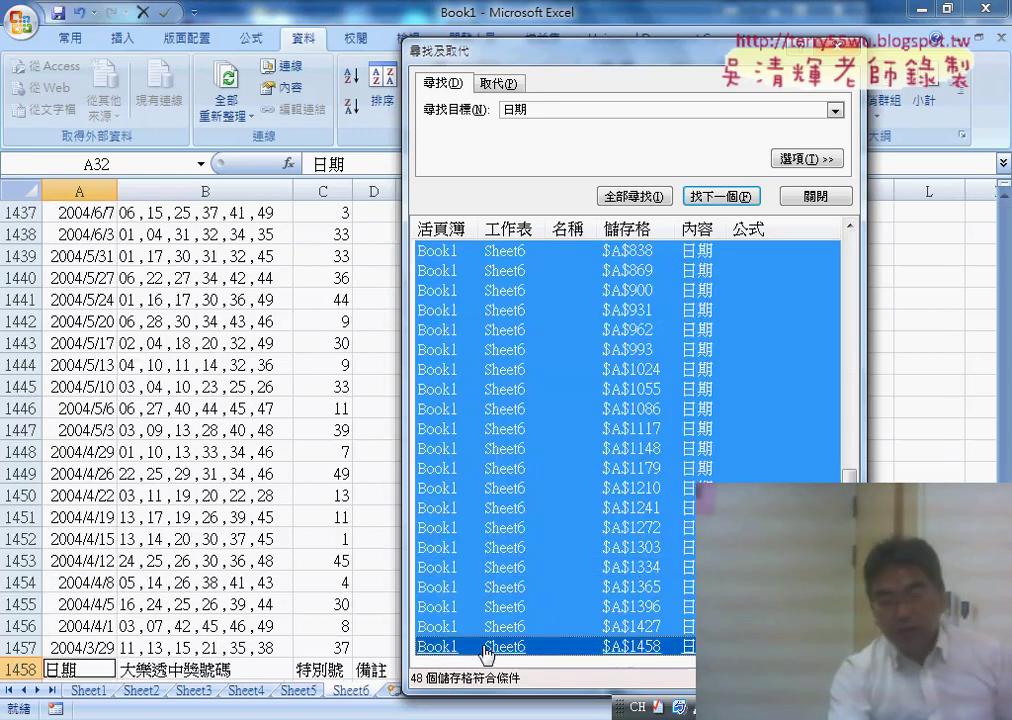
left_click_drag(851, 475, 848, 300)
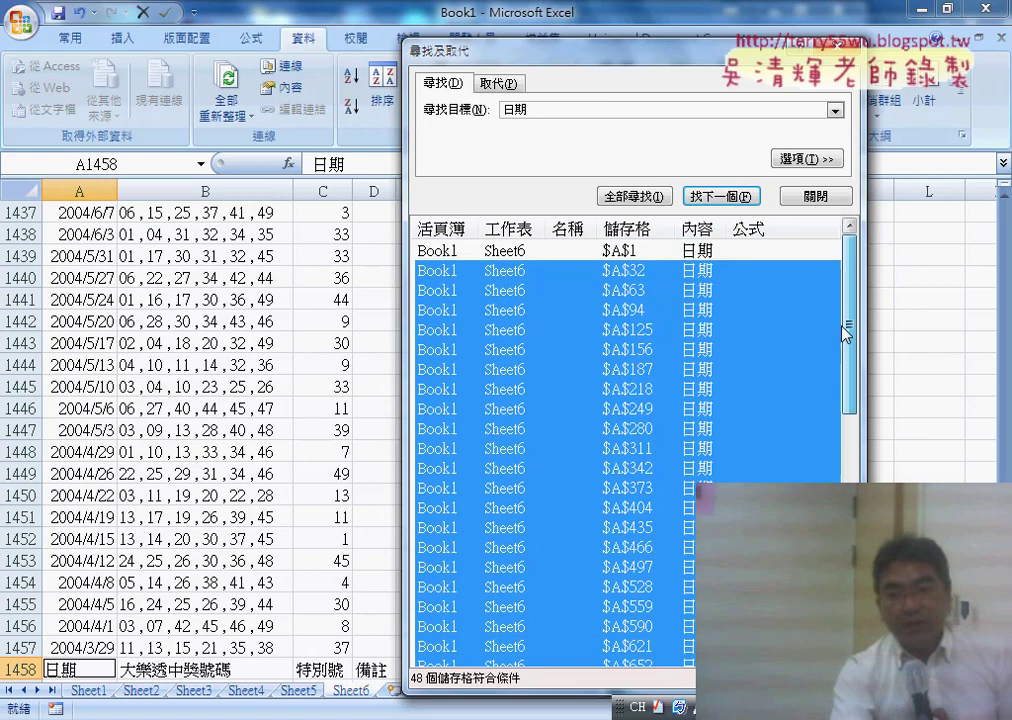
left_click(645, 280)
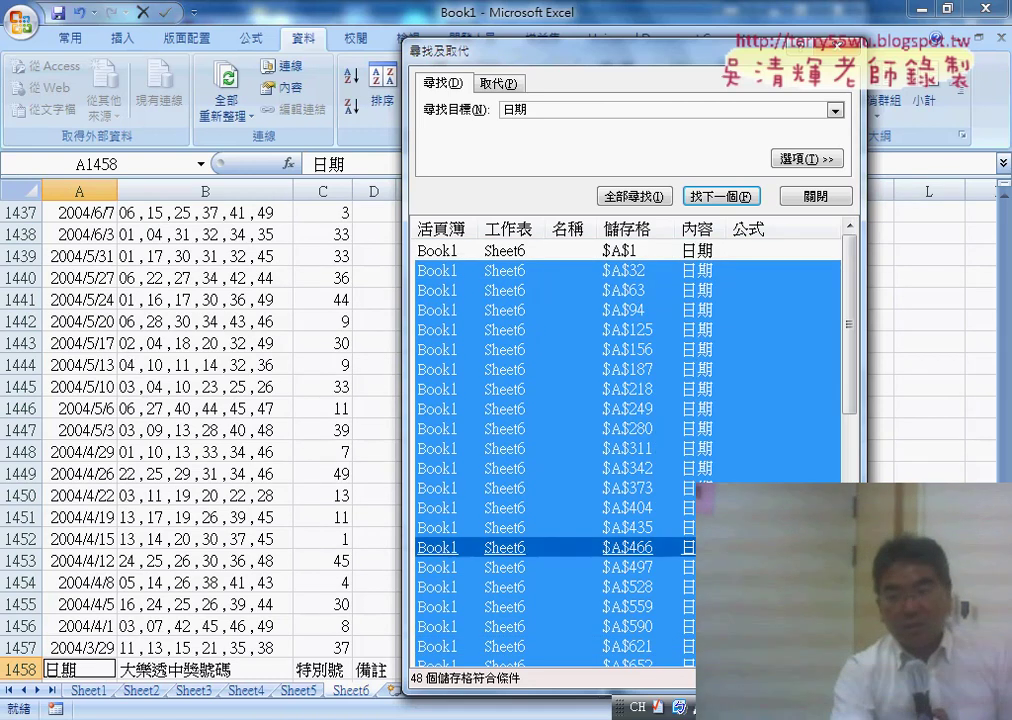
left_click_drag(851, 402, 851, 640)
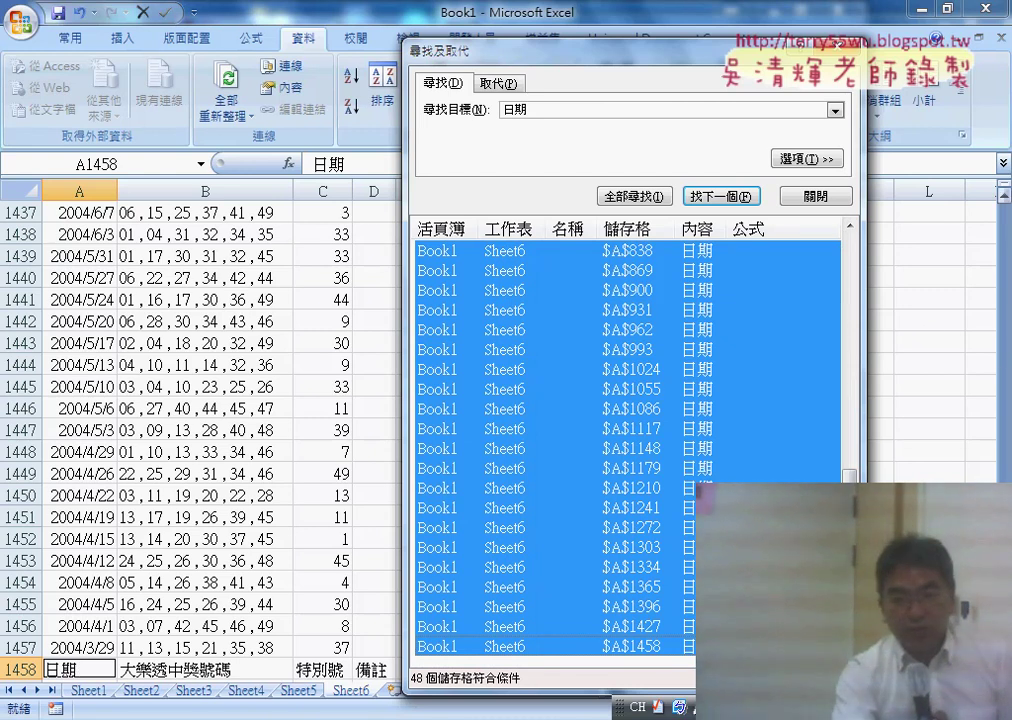
left_click_drag(1004, 660, 1004, 270)
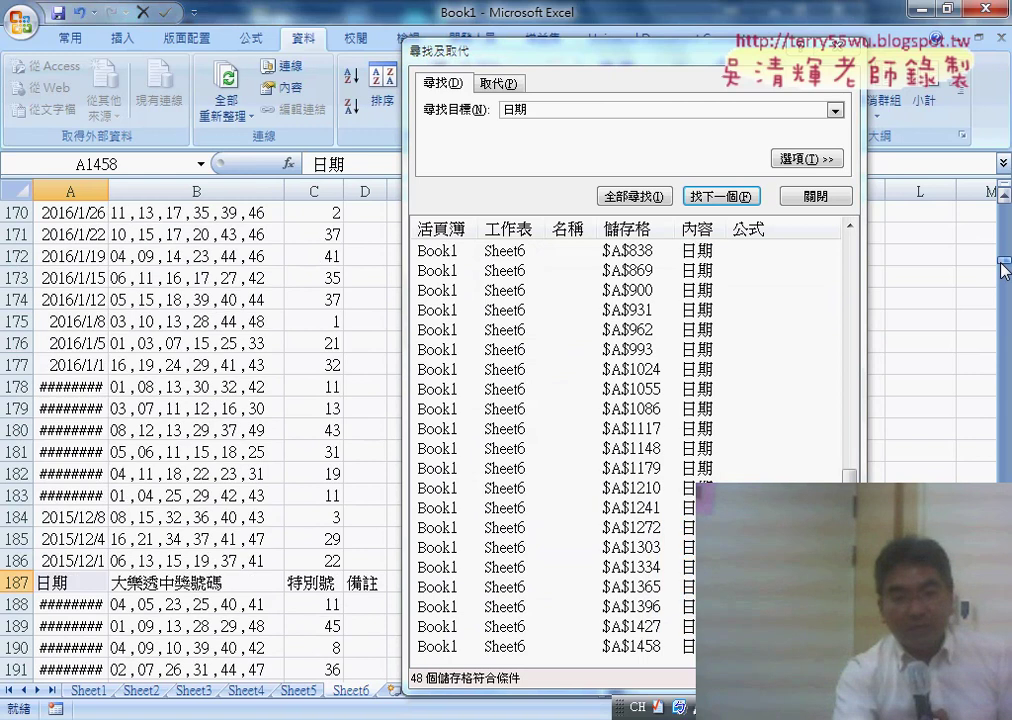
scroll(894, 297, "down", 2)
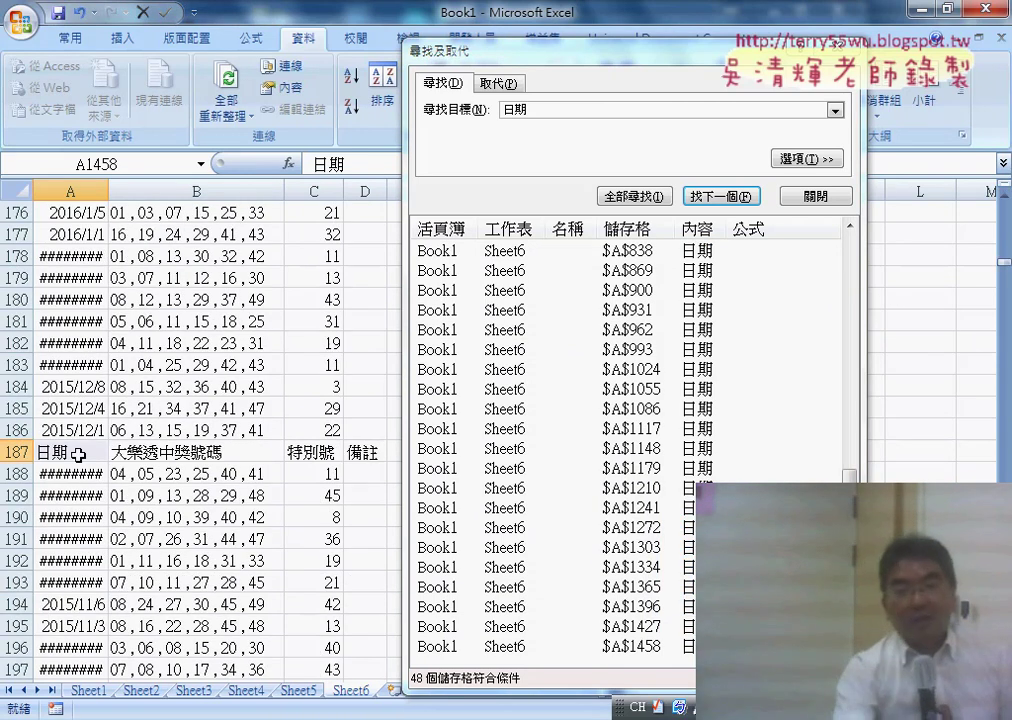
key("ctrl+a")
mouse_move(478, 57)
left_mouse_down()
mouse_move(264, 121)
mouse_move(162, 116)
left_mouse_up()
left_click(73, 43)
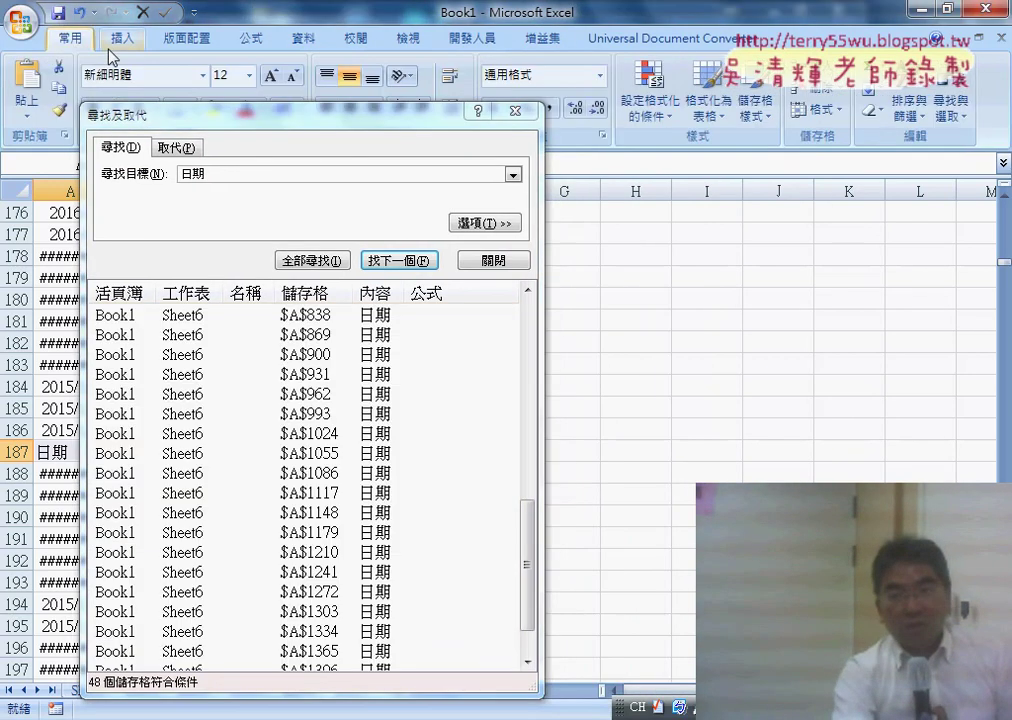
Step: Try deleting the found 日期 cells, then close Find and undo the deletion with Ctrl+Z
left_click(843, 93)
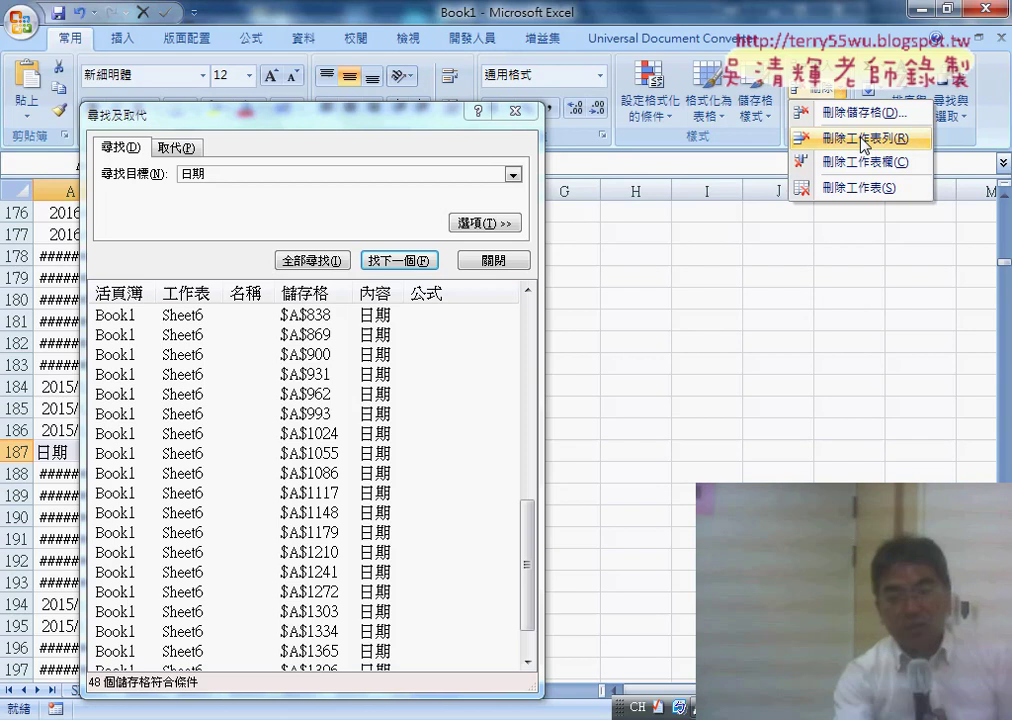
key("ctrl+a")
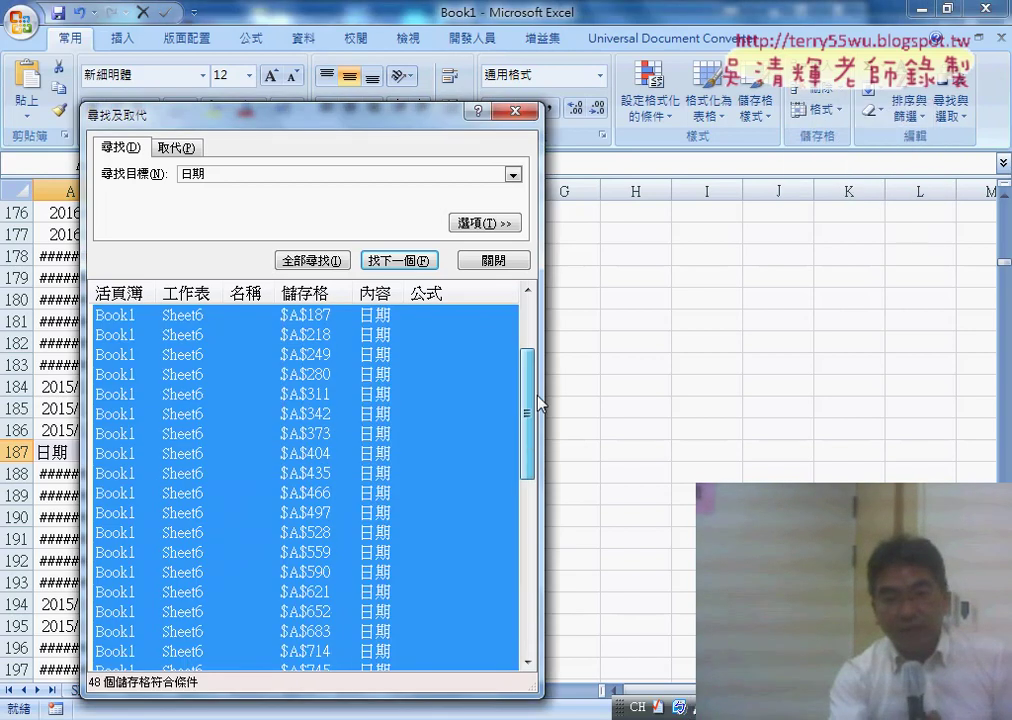
left_click_drag(531, 508, 531, 320)
left_click(842, 95)
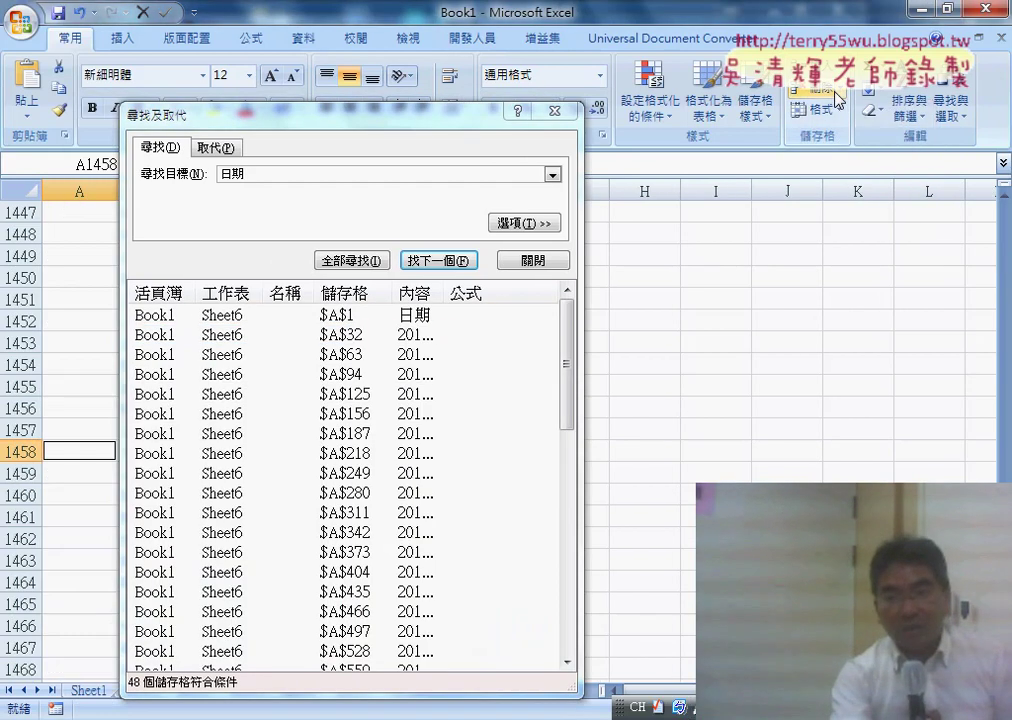
left_click(846, 98)
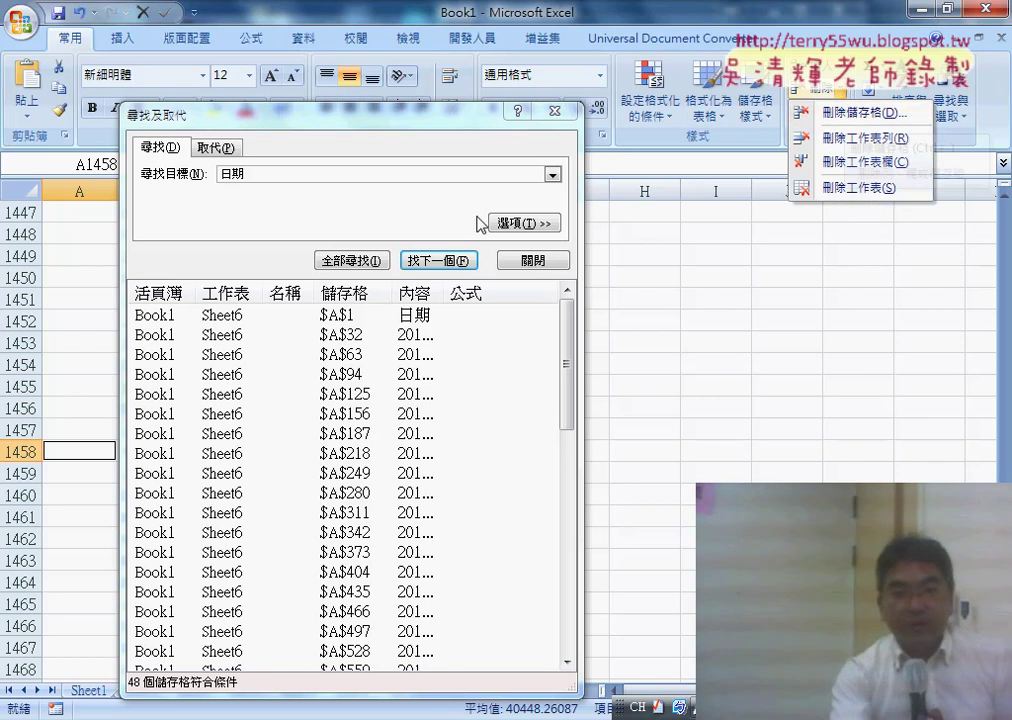
left_click(538, 262)
left_click(538, 262)
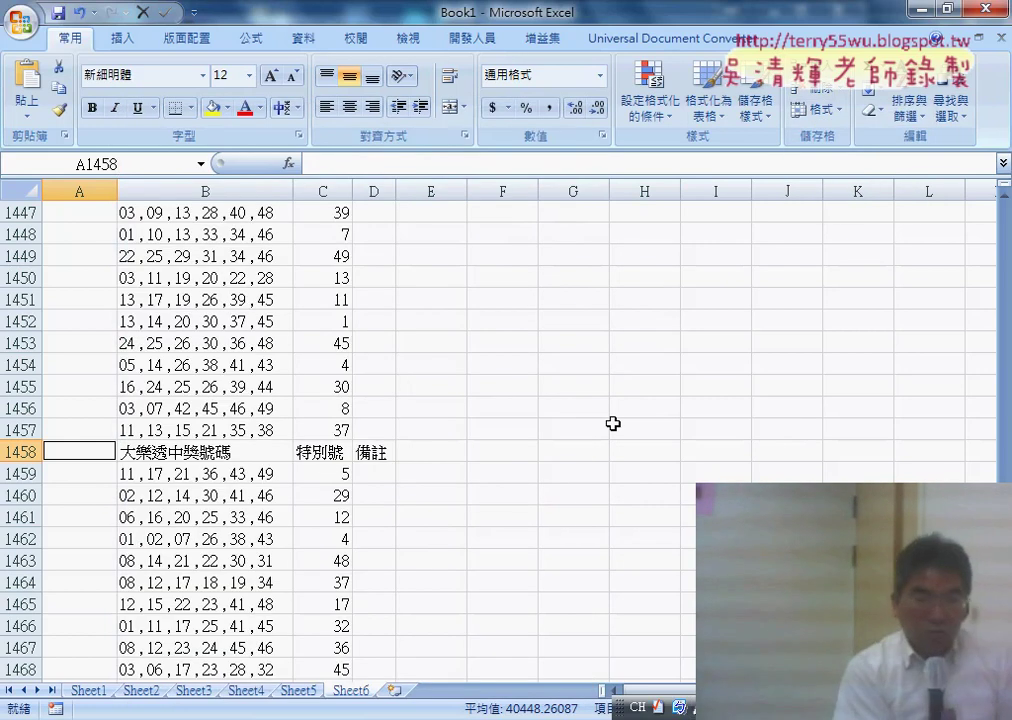
key("ctrl+z")
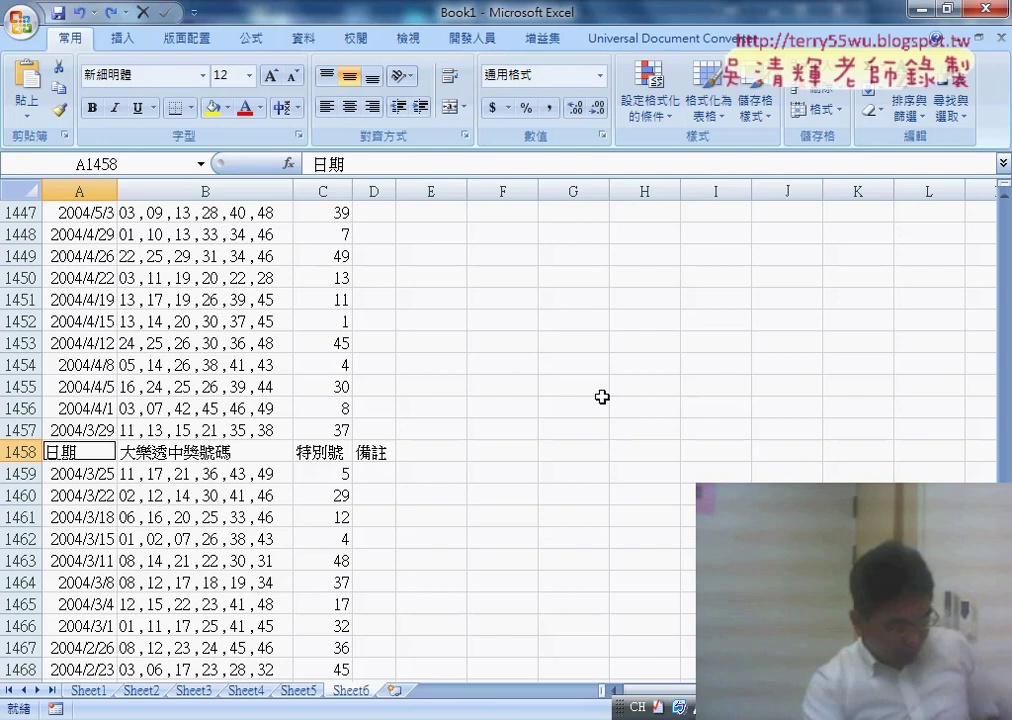
Step: Reopen Find, list all 日期 matches with Find All, and enlarge the results list
key("ctrl+f")
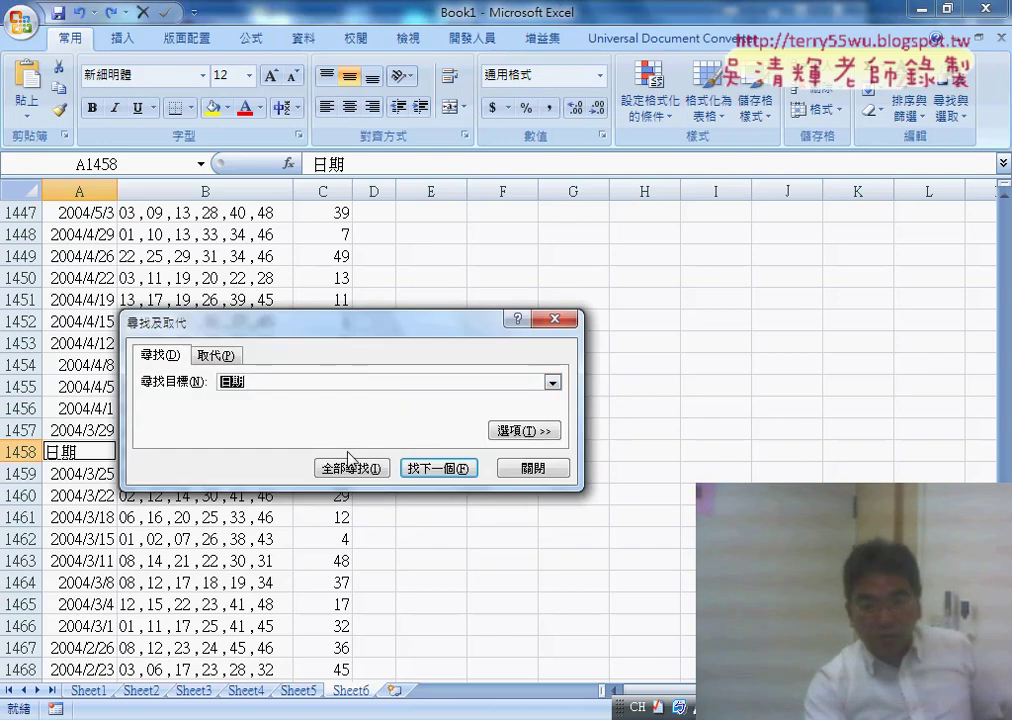
left_click(410, 461)
left_click_drag(409, 330, 510, 144)
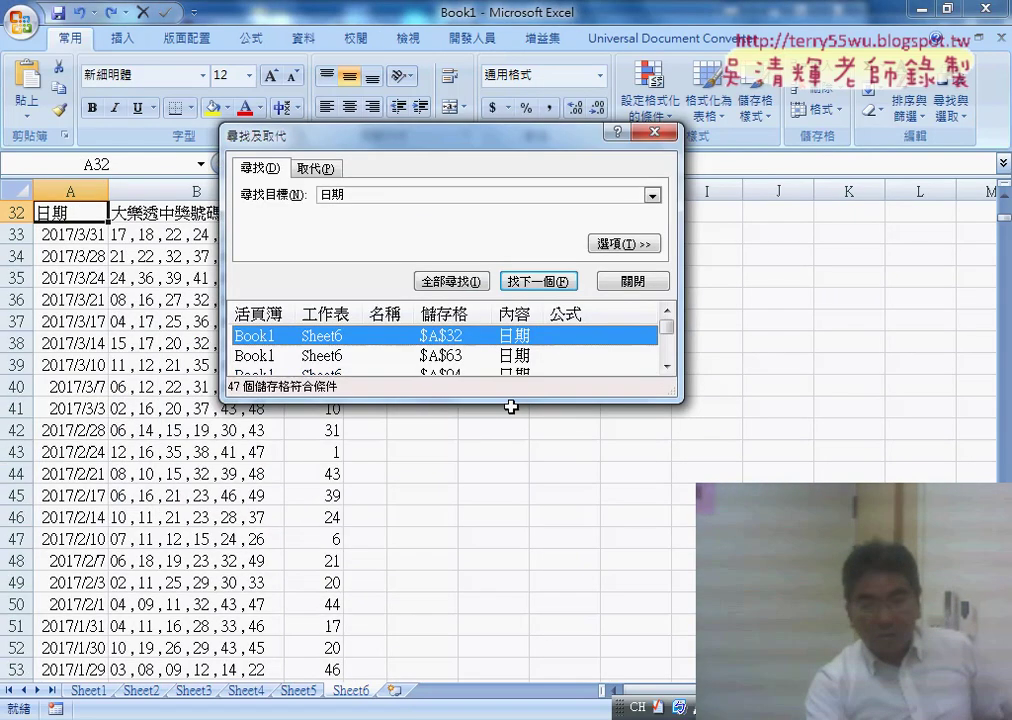
left_click_drag(515, 405, 535, 612)
Step: Select matches $A$63 through $A$1458 and delete their entire sheet rows, then close Find
left_click(526, 355)
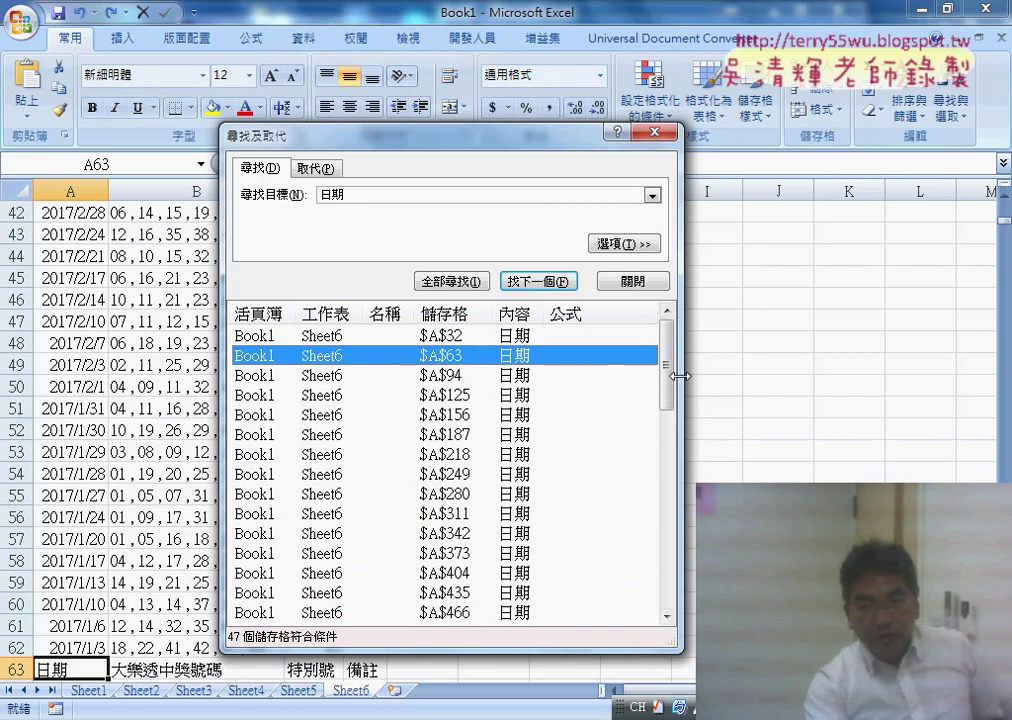
left_click_drag(666, 365, 672, 622)
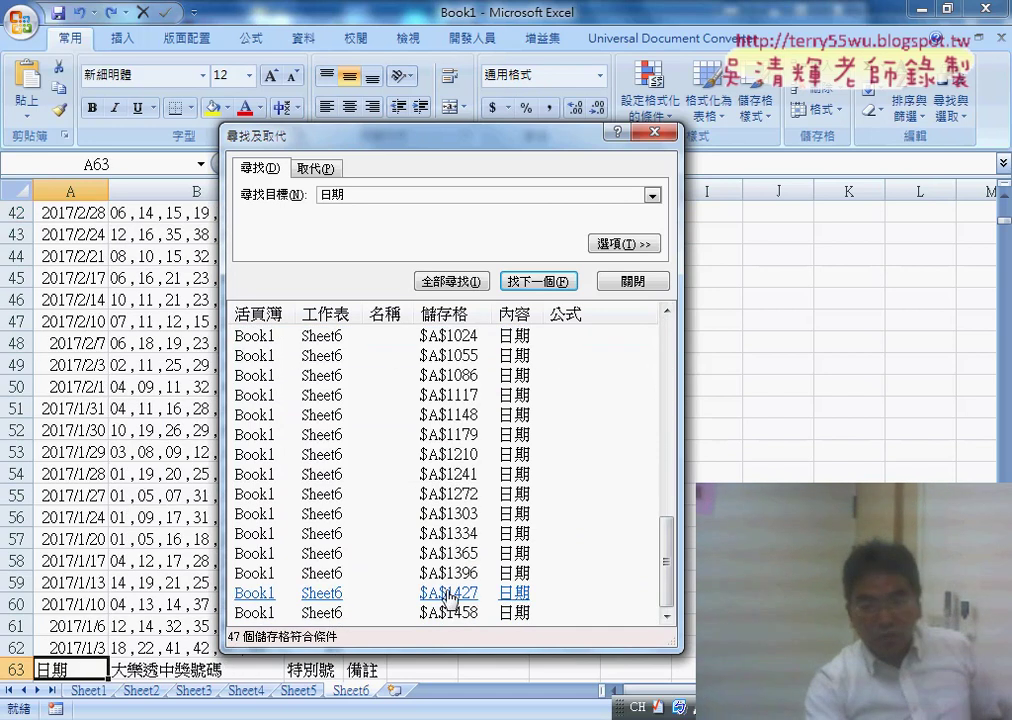
left_click(470, 612, "shift")
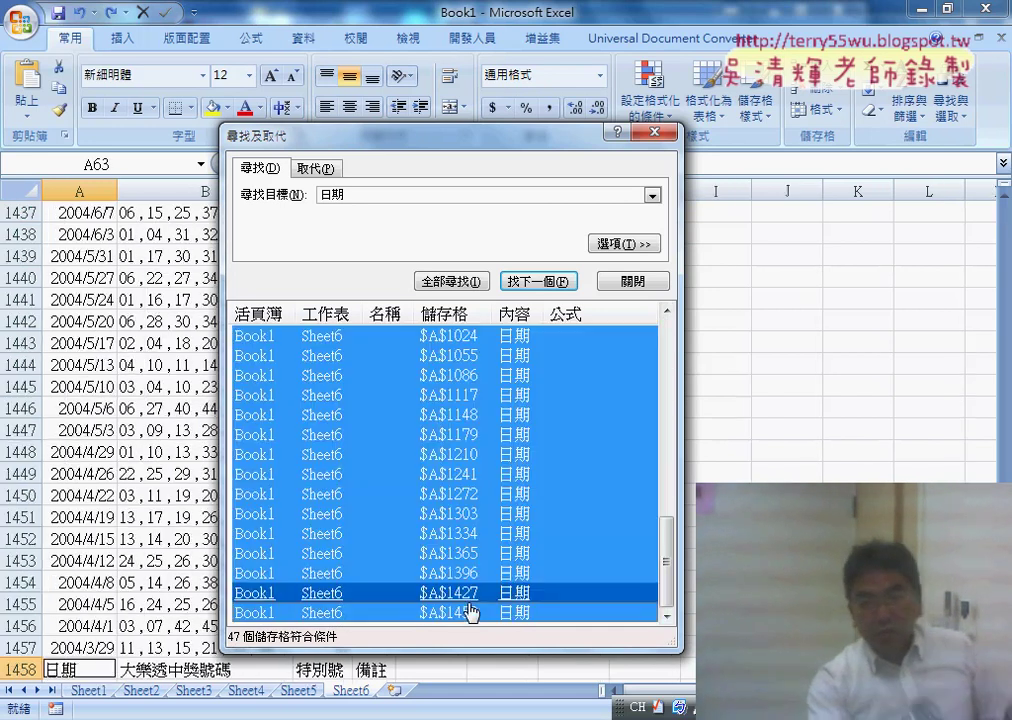
left_click(842, 92)
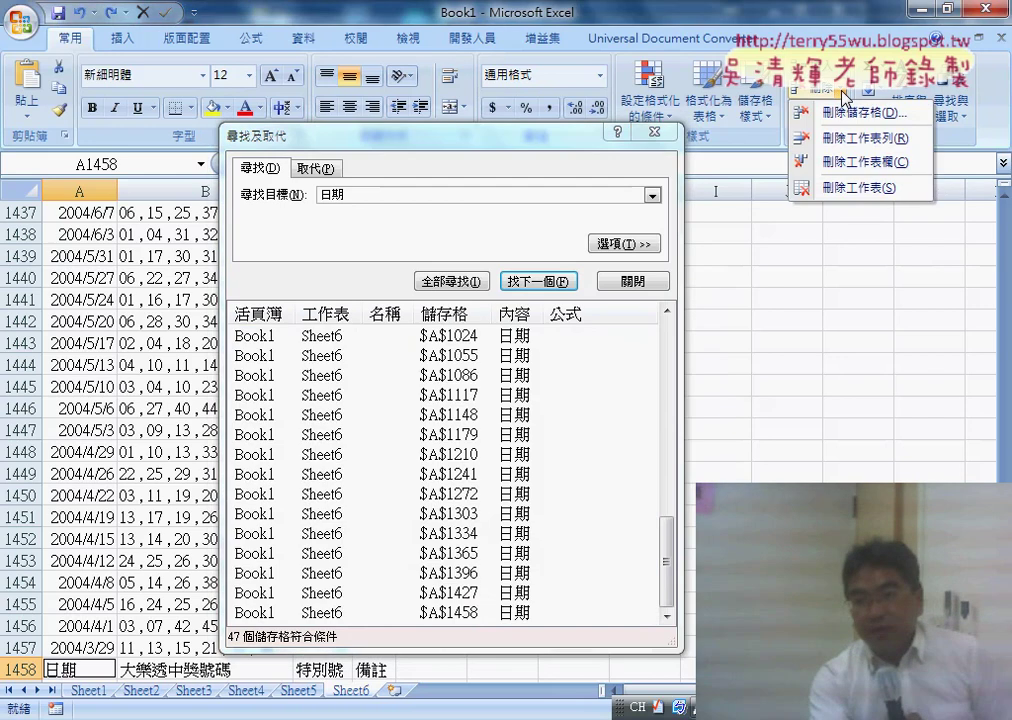
left_click(866, 140)
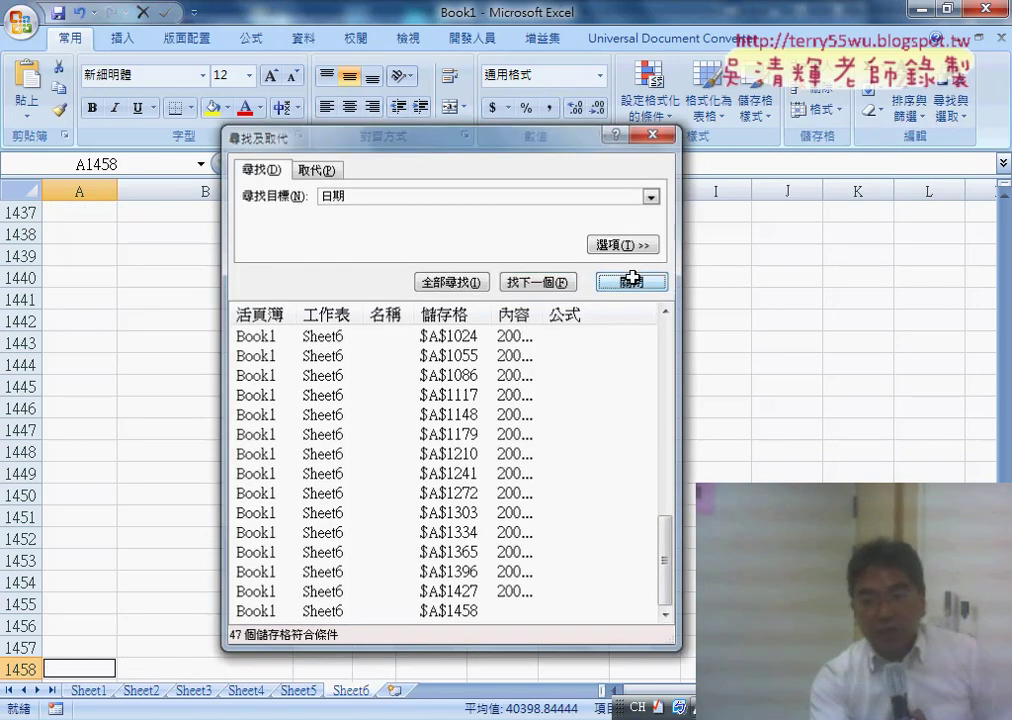
left_click(632, 281)
scroll(400, 430, "up", 19)
scroll(400, 430, "up", 20)
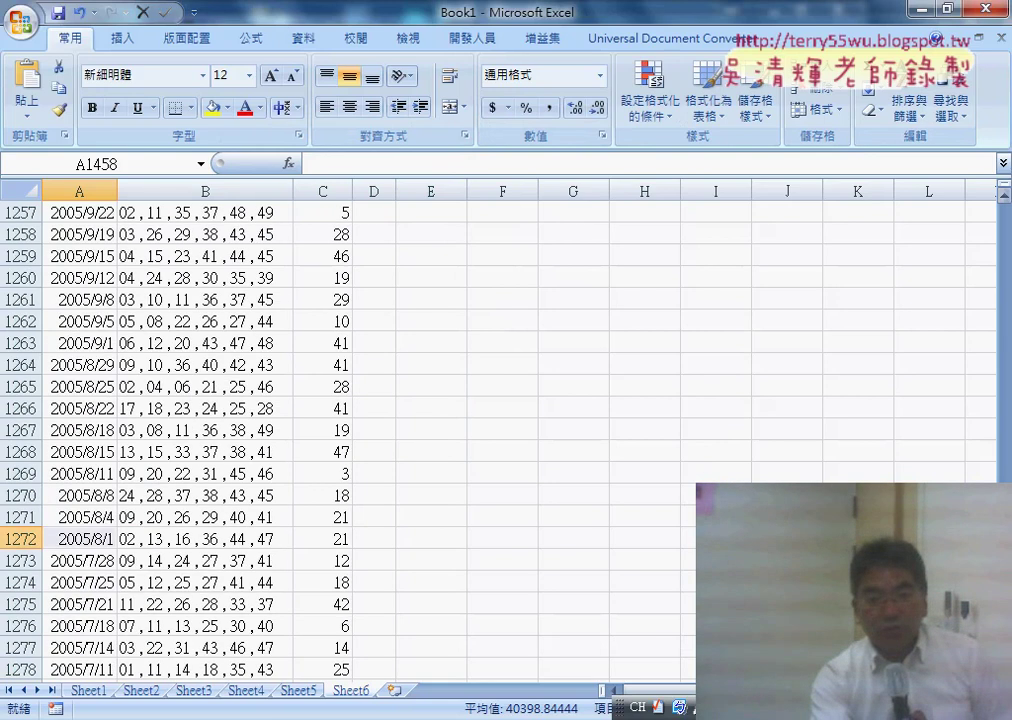
scroll(400, 430, "up", 20)
scroll(400, 430, "up", 20)
left_click_drag(997, 510, 997, 222)
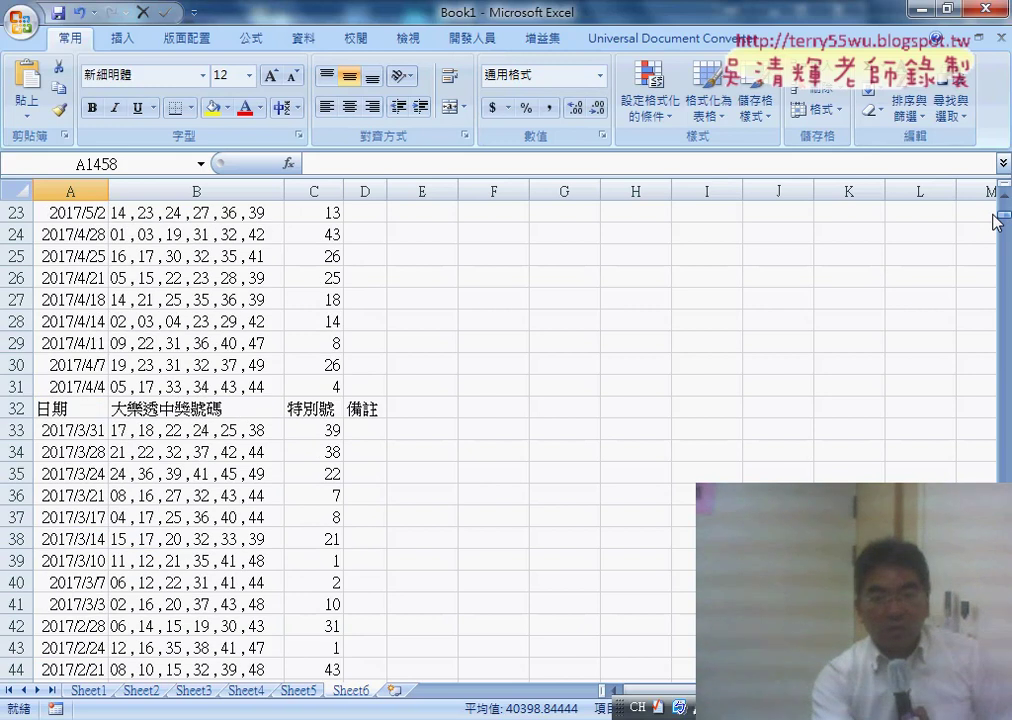
left_click_drag(994, 218, 994, 211)
scroll(339, 512, "down", 5)
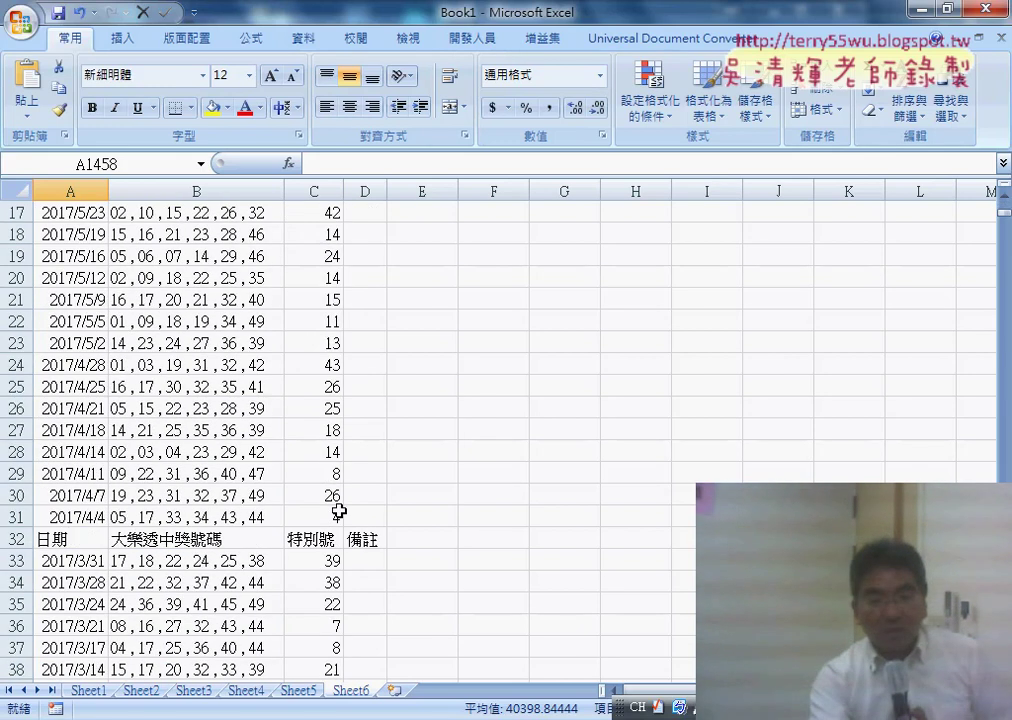
left_click(64, 537)
left_click(392, 164)
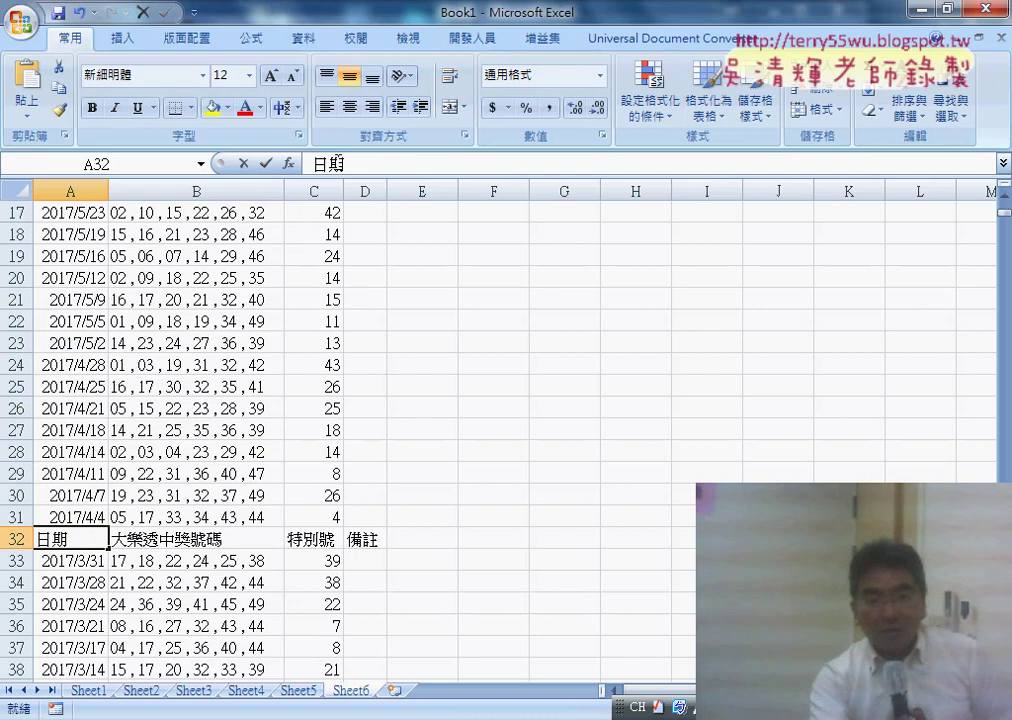
left_click_drag(338, 163, 309, 163)
left_click(229, 541)
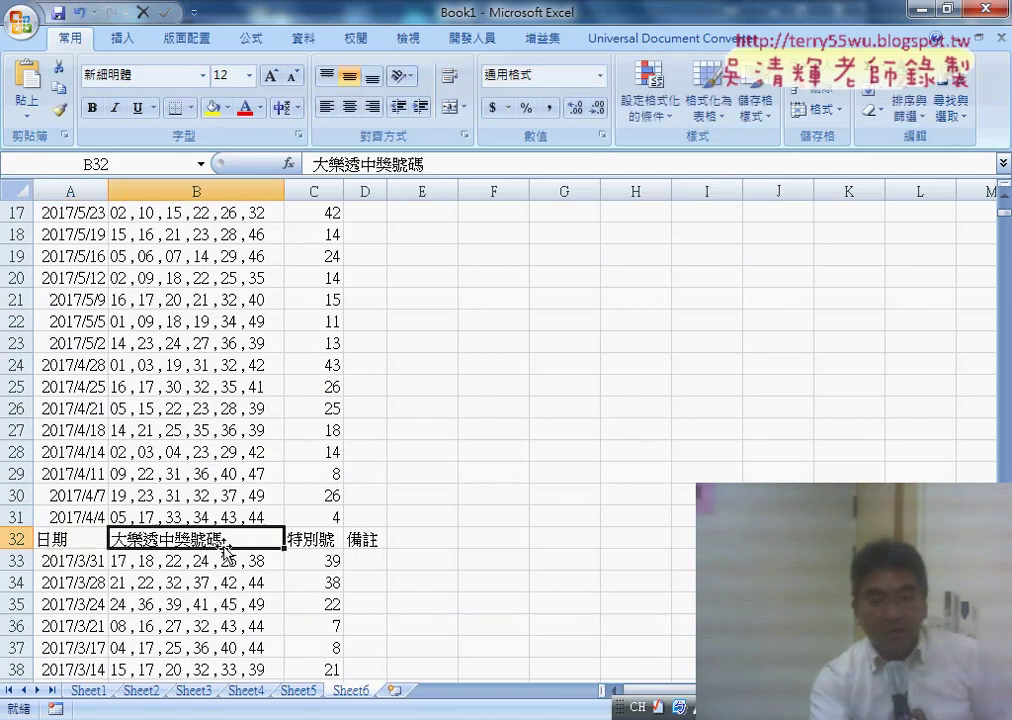
scroll(389, 398, "up", 4)
scroll(389, 398, "up", 2)
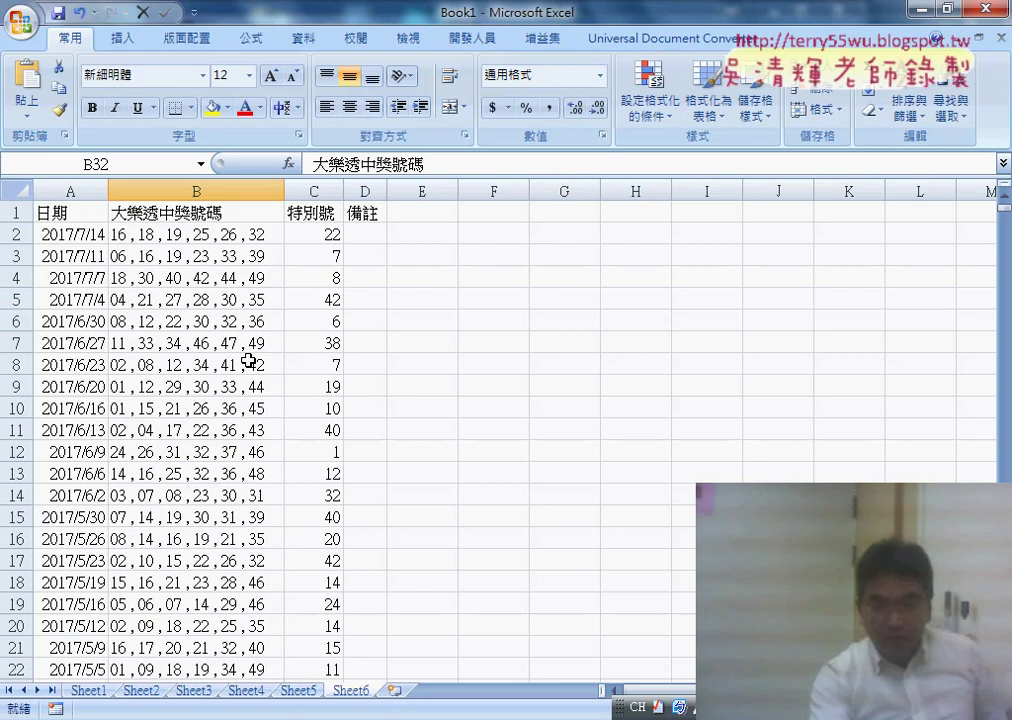
Step: Find all 日期 cells, pick the $A$32 match, and delete that whole sheet row
key("ctrl+f")
left_click(450, 455)
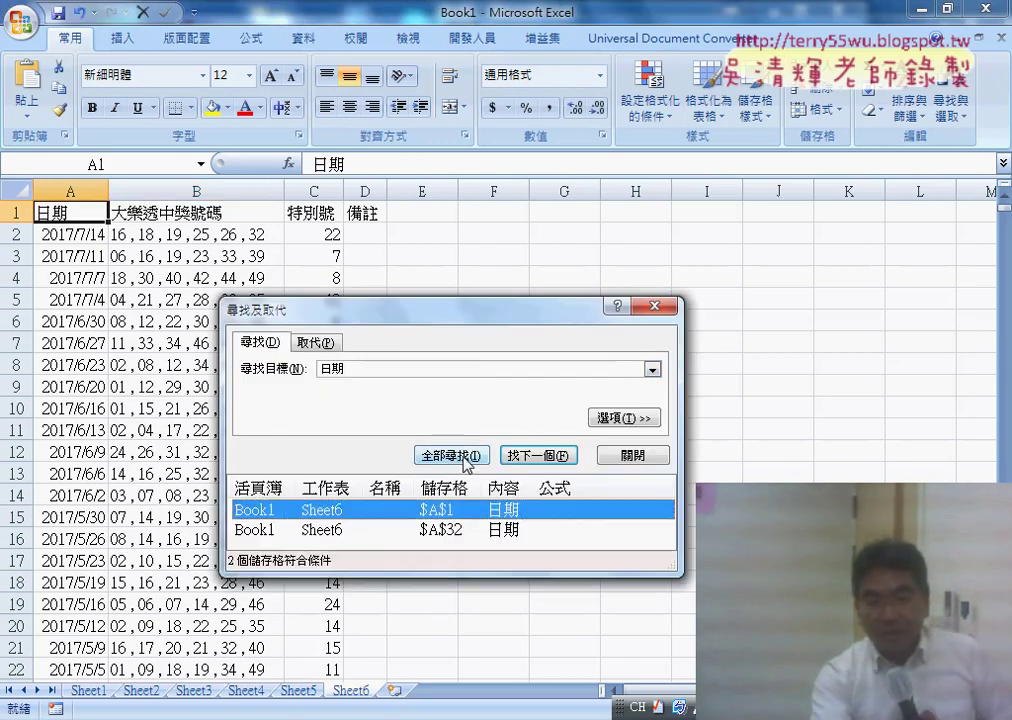
left_click(332, 529)
left_click(820, 88)
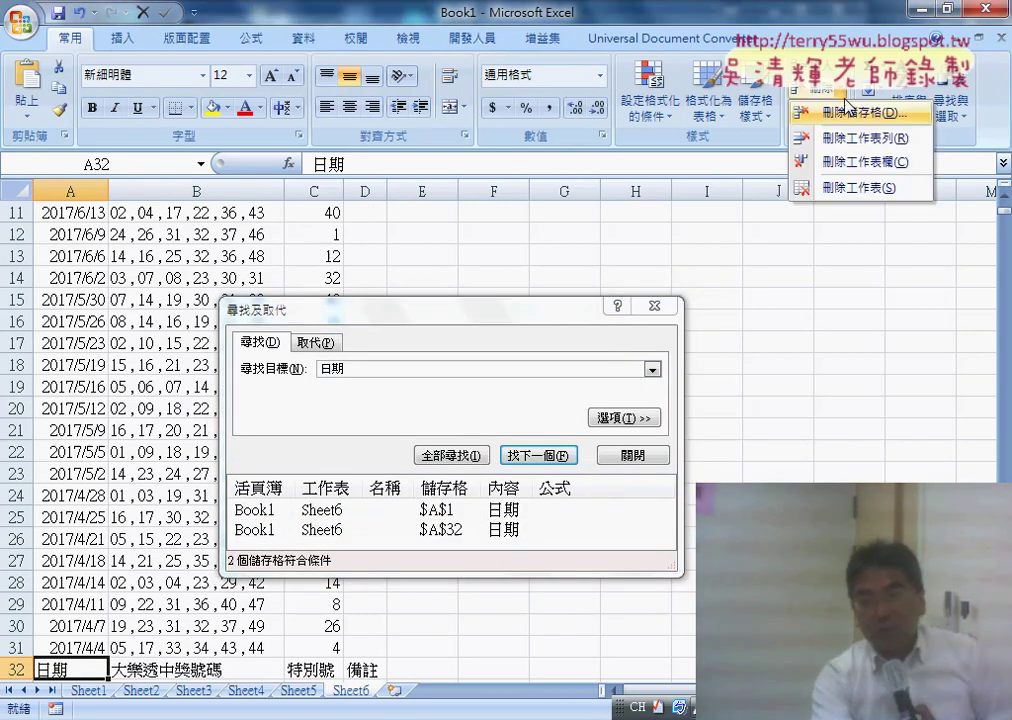
left_click(840, 138)
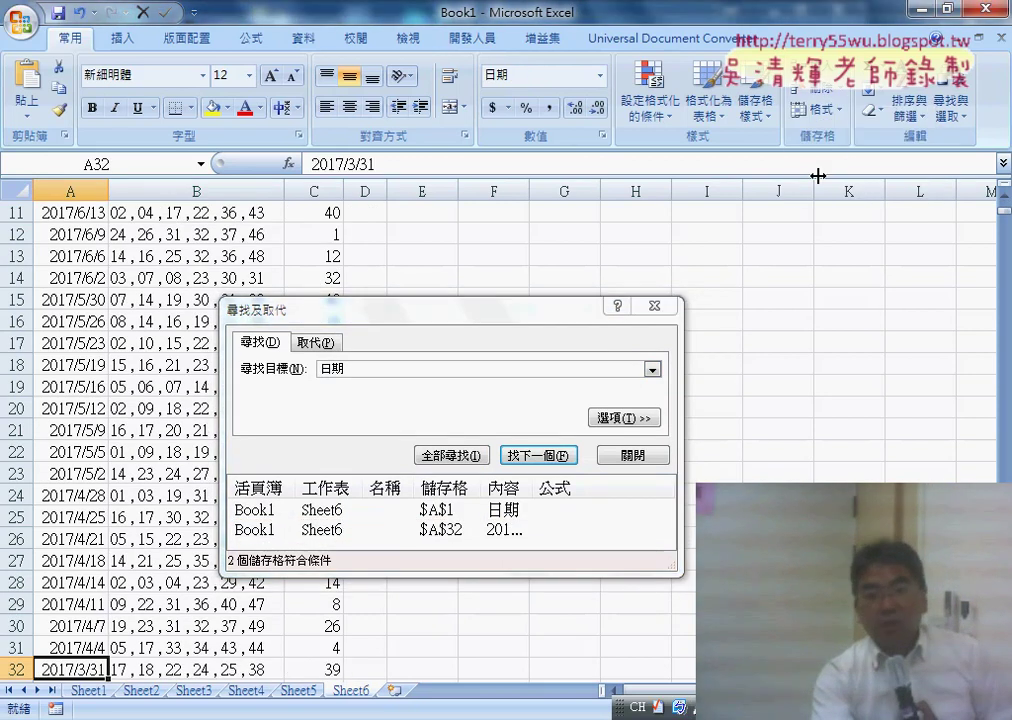
left_click(633, 452)
scroll(566, 461, "down", 3)
scroll(566, 461, "up", 4)
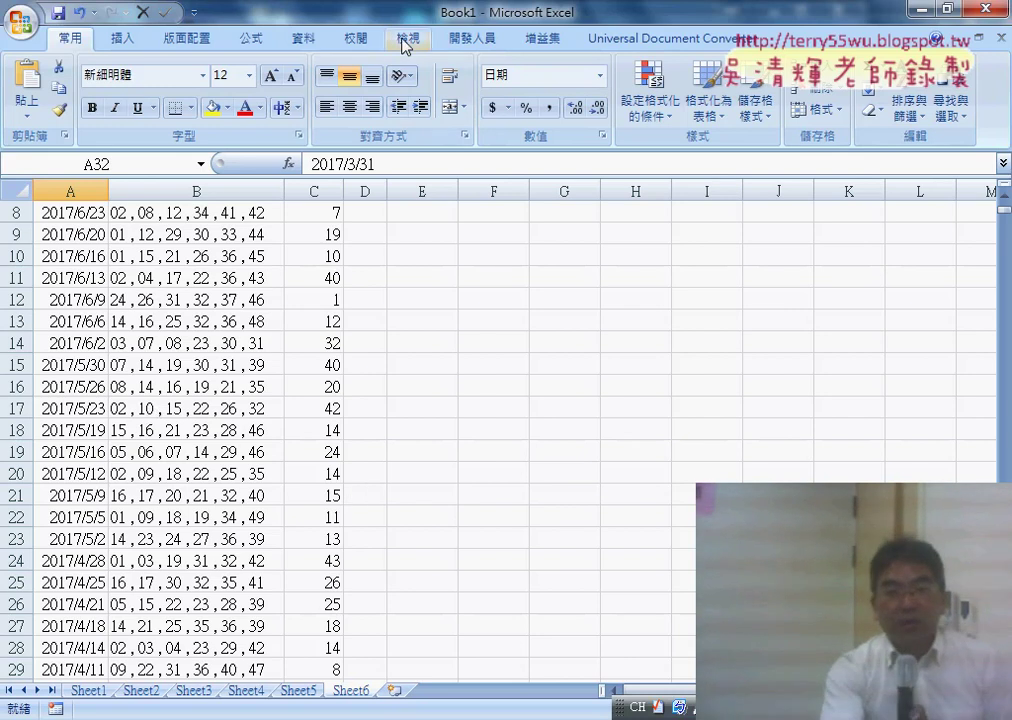
Step: Show the Developer tab and undo the deletion to restore header row 32
left_click(463, 40)
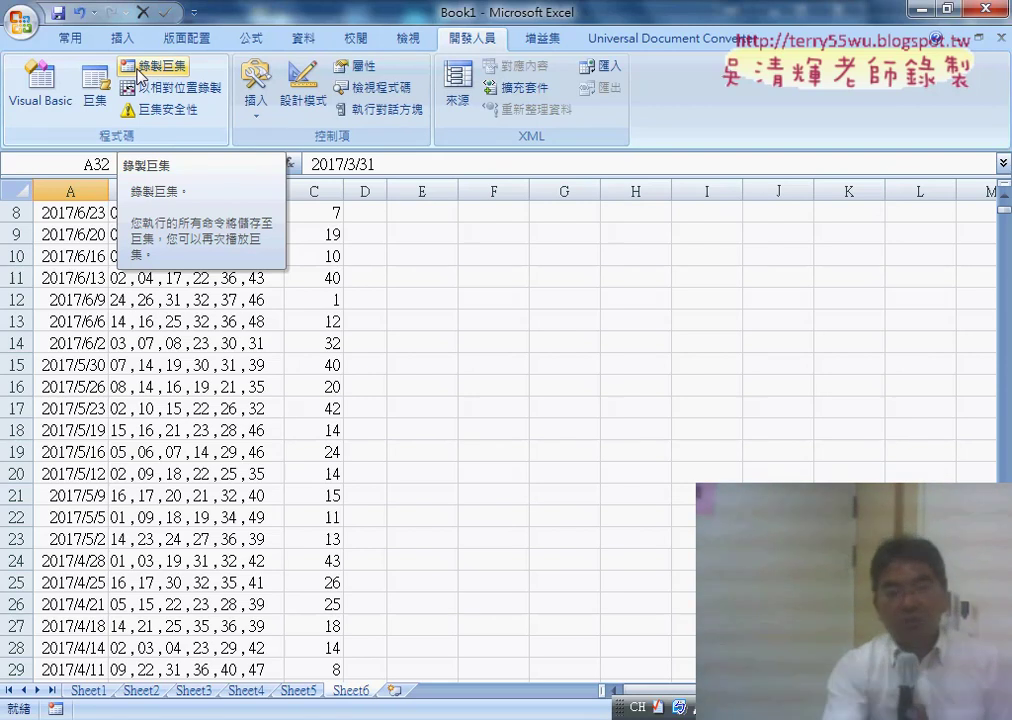
left_click(132, 315)
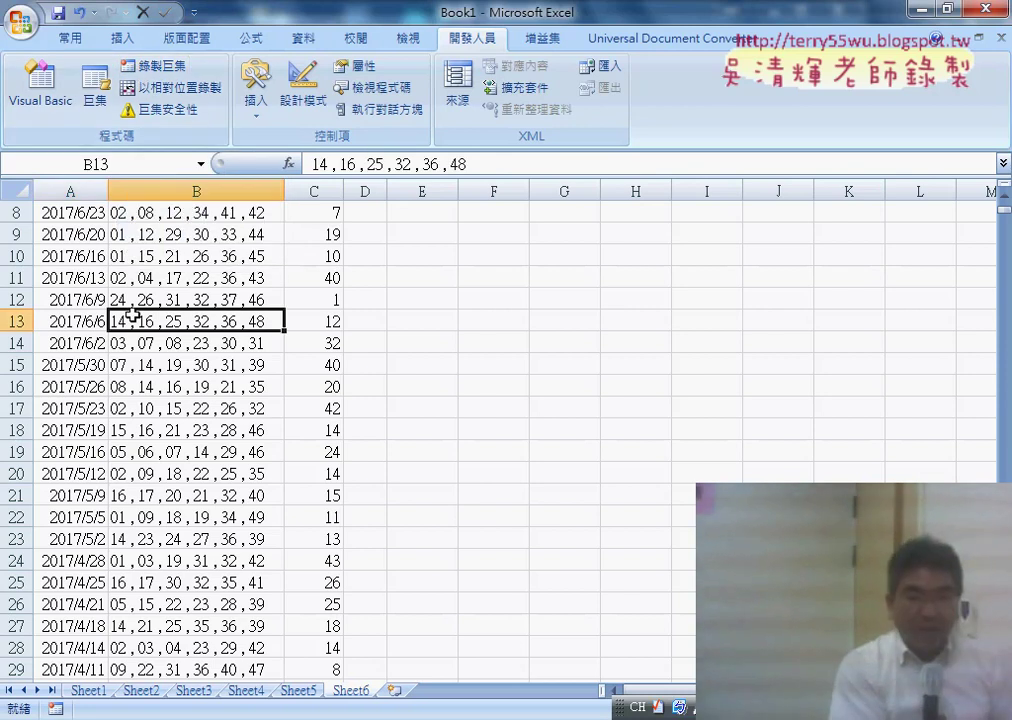
key("ctrl+q")
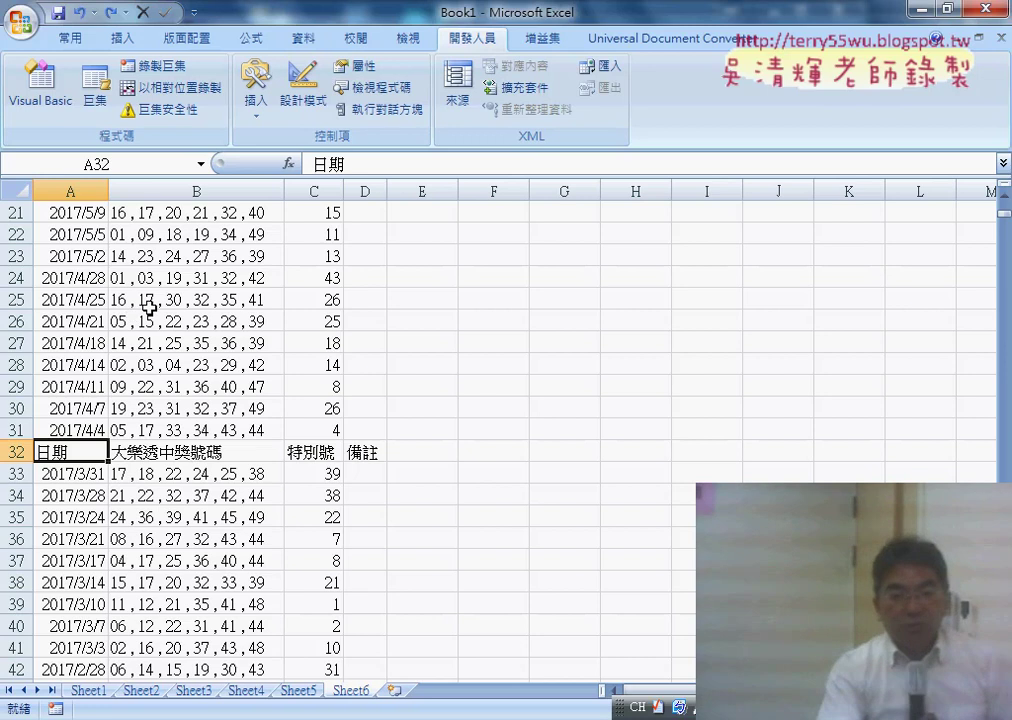
left_click(180, 455)
Step: Jump to the next 日期 header at row 1458 and check the last draw at row 1482
scroll(180, 455, "down", 7)
scroll(180, 455, "down", 5)
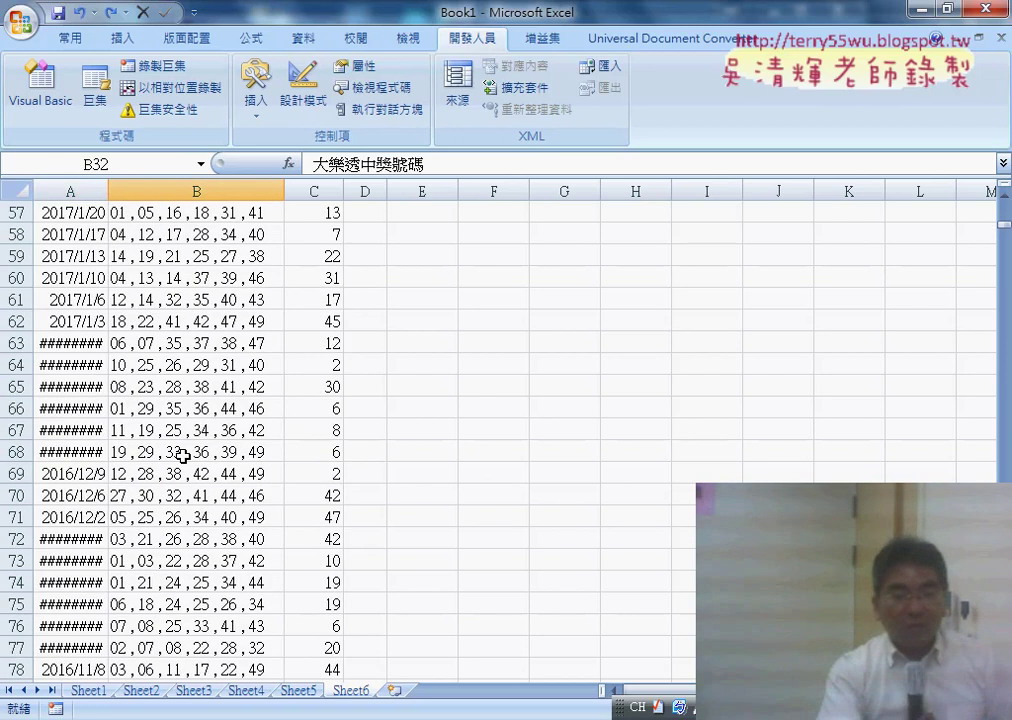
scroll(183, 455, "down", 6)
key("ctrl+q")
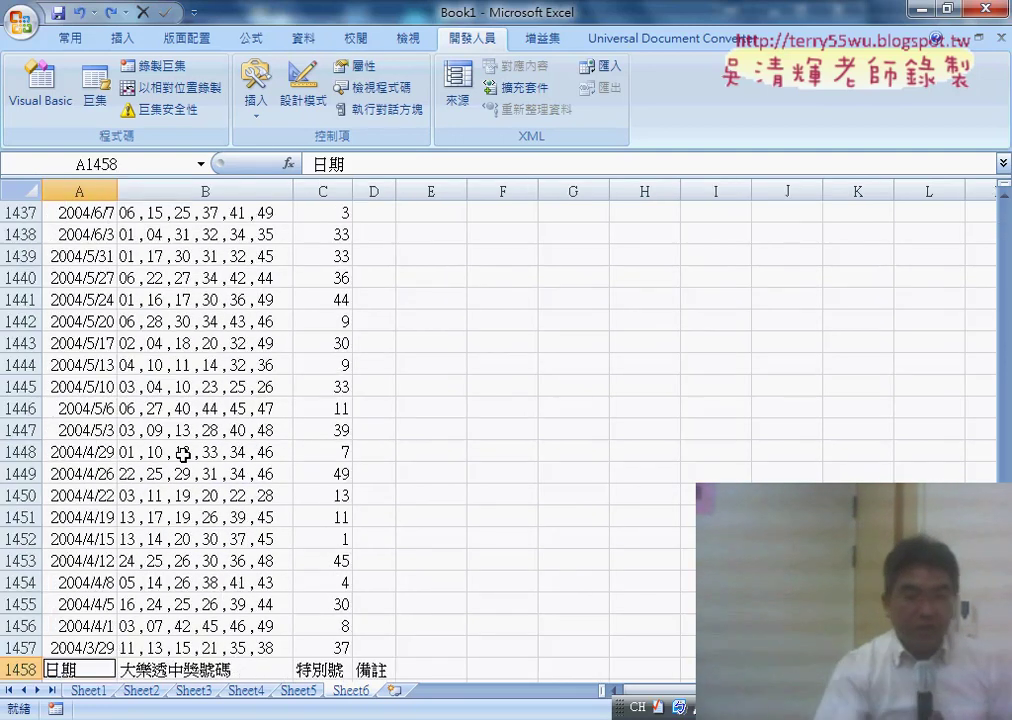
scroll(227, 503, "down", 4)
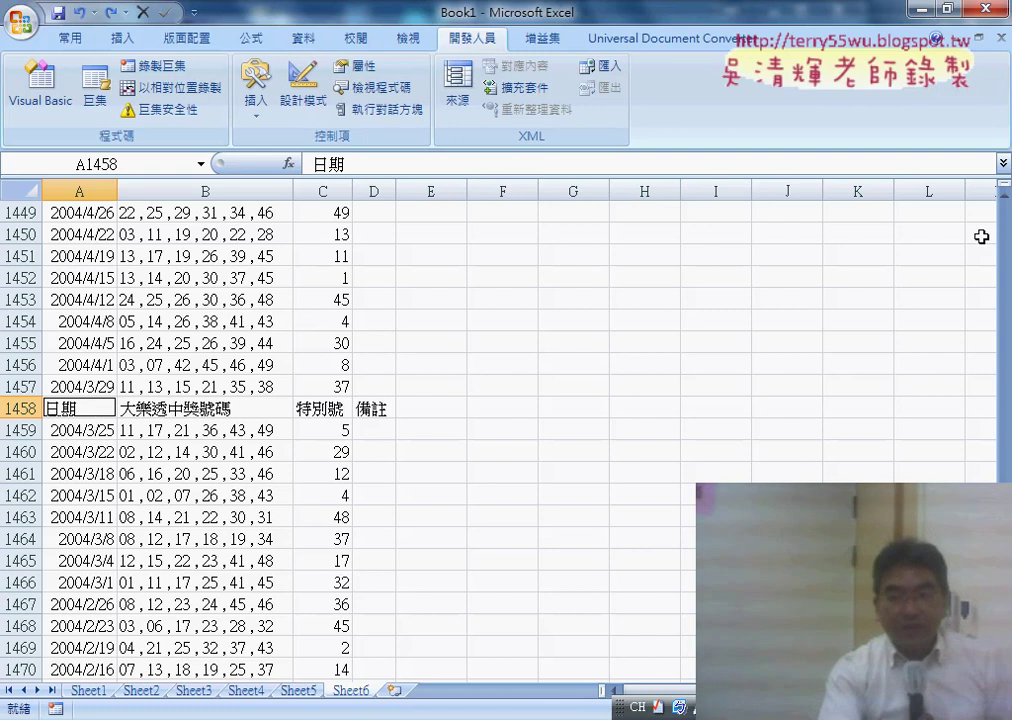
scroll(979, 407, "down", 1)
scroll(979, 407, "down", 4)
scroll(979, 407, "down", 3)
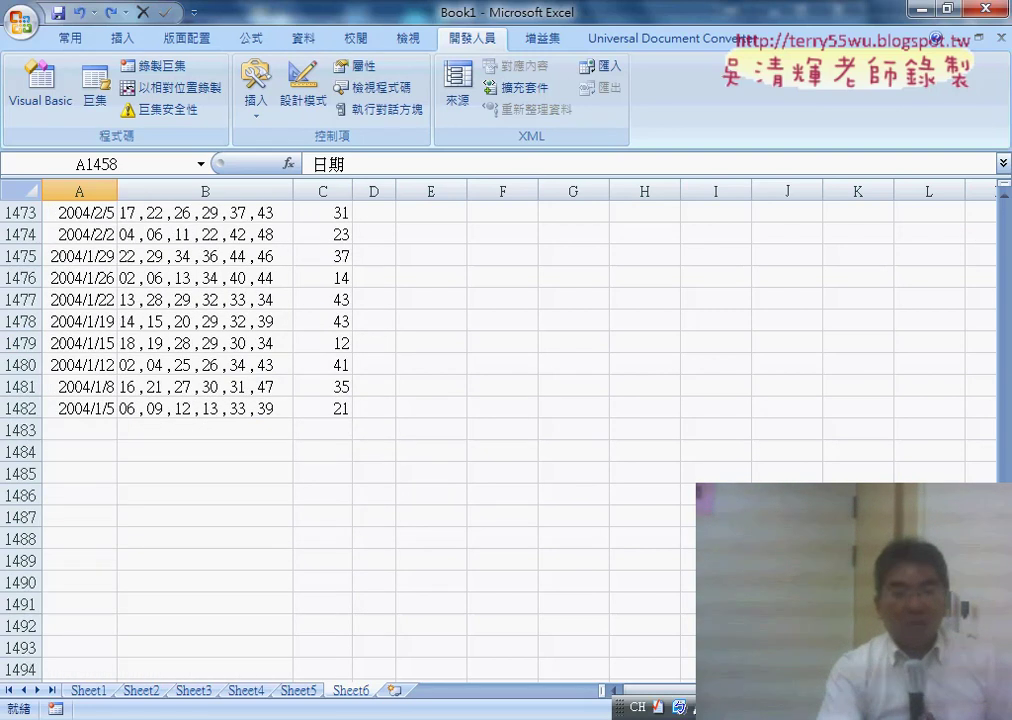
scroll(979, 407, "up", 5)
scroll(569, 453, "down", 2)
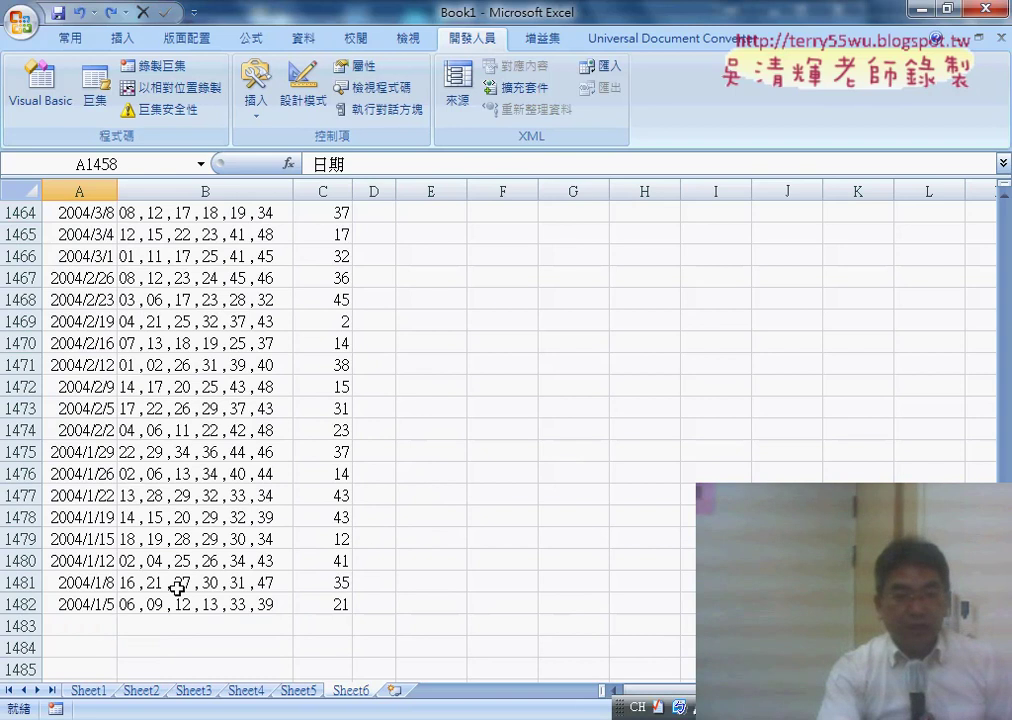
scroll(177, 588, "up", 4)
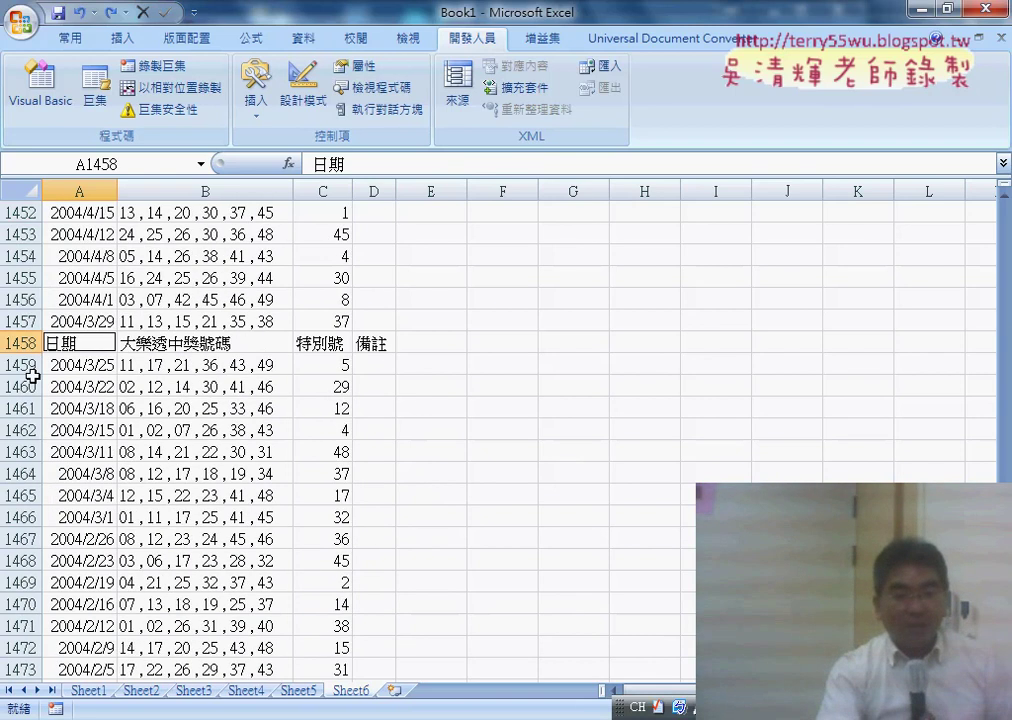
scroll(70, 430, "down", 3)
scroll(90, 443, "down", 2)
left_click(88, 539)
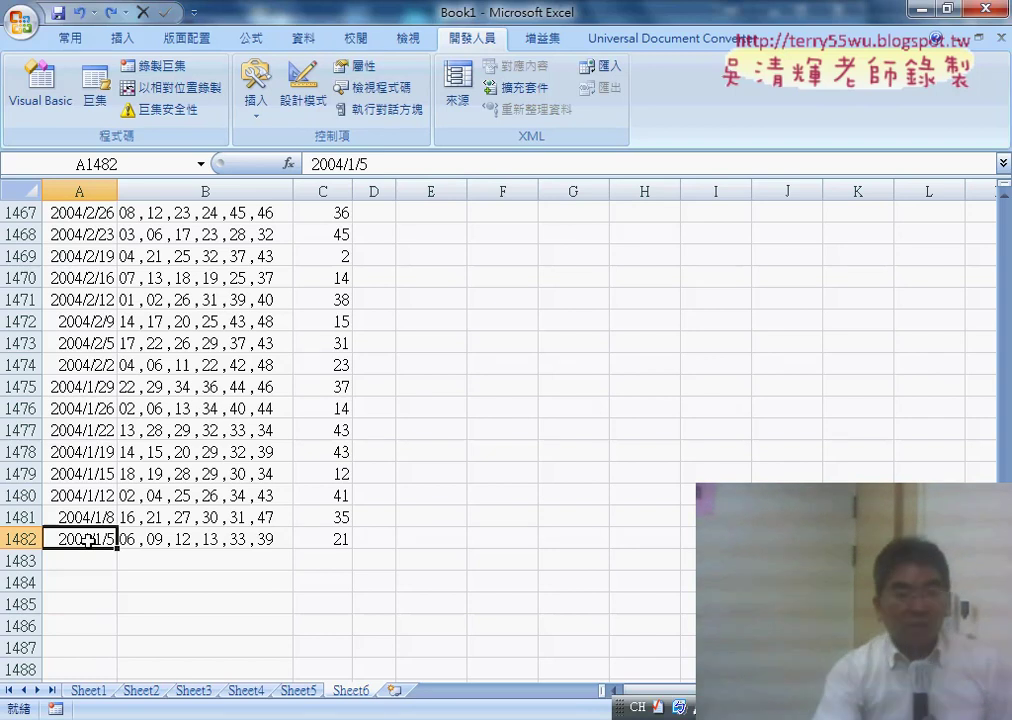
scroll(85, 530, "up", 2)
scroll(79, 512, "up", 2)
scroll(79, 512, "up", 3)
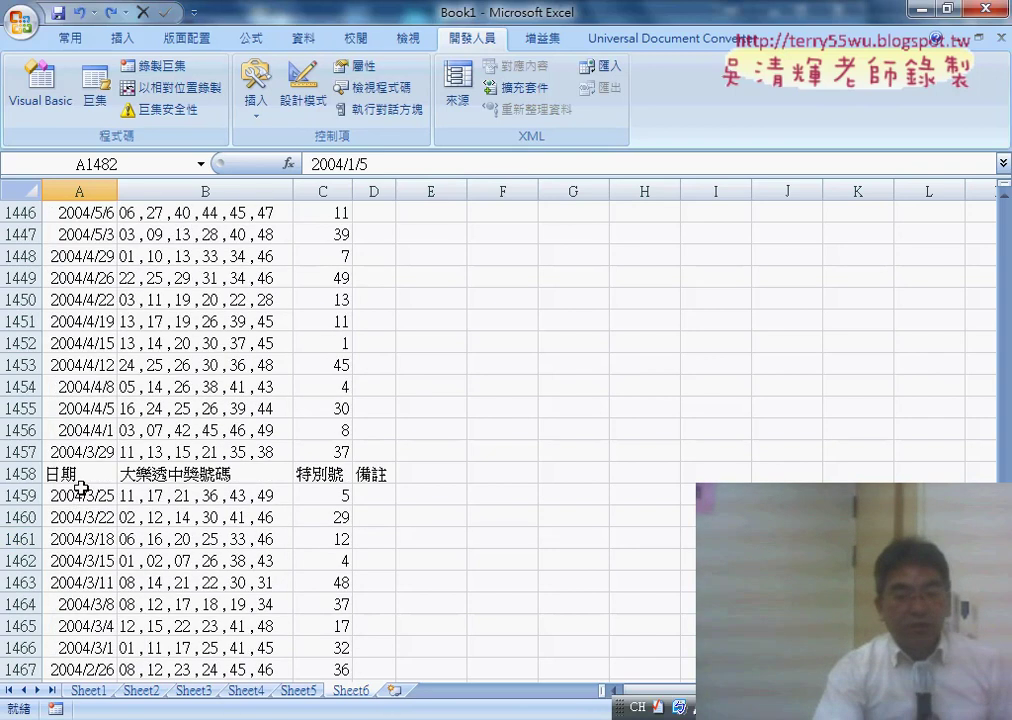
left_click(82, 475)
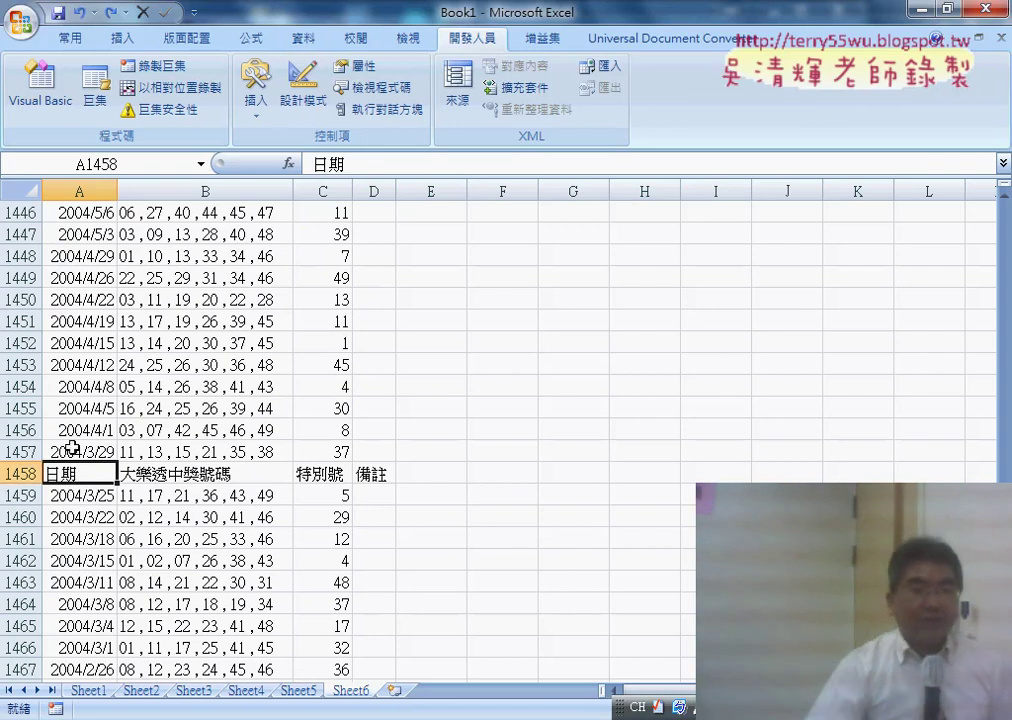
double_click(341, 160)
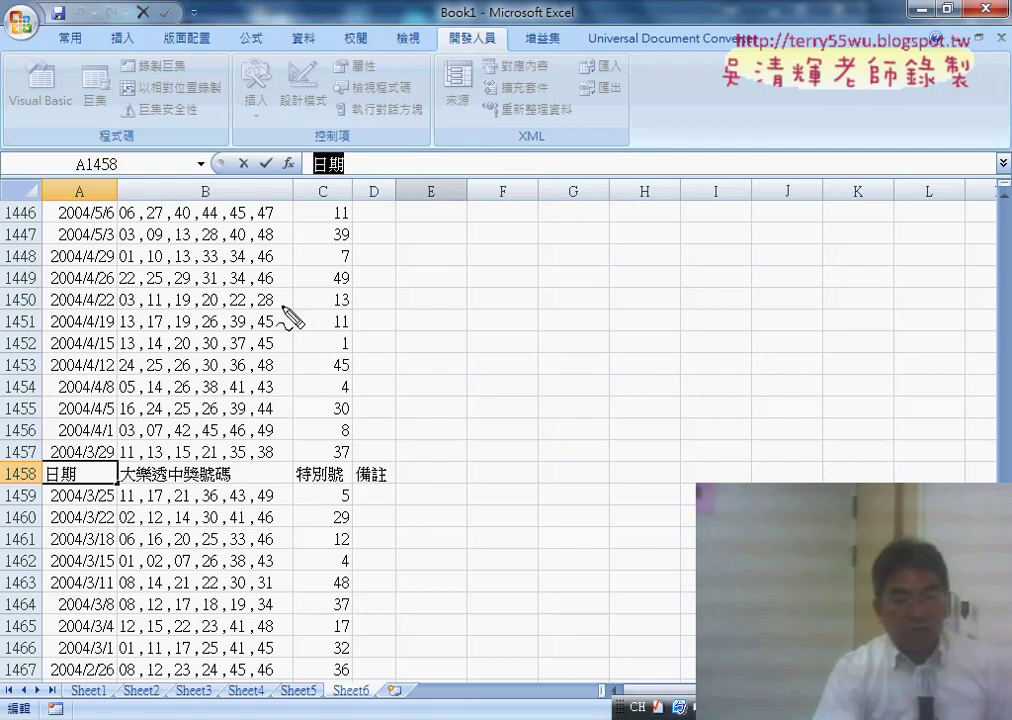
left_click_drag(10, 476, 380, 488)
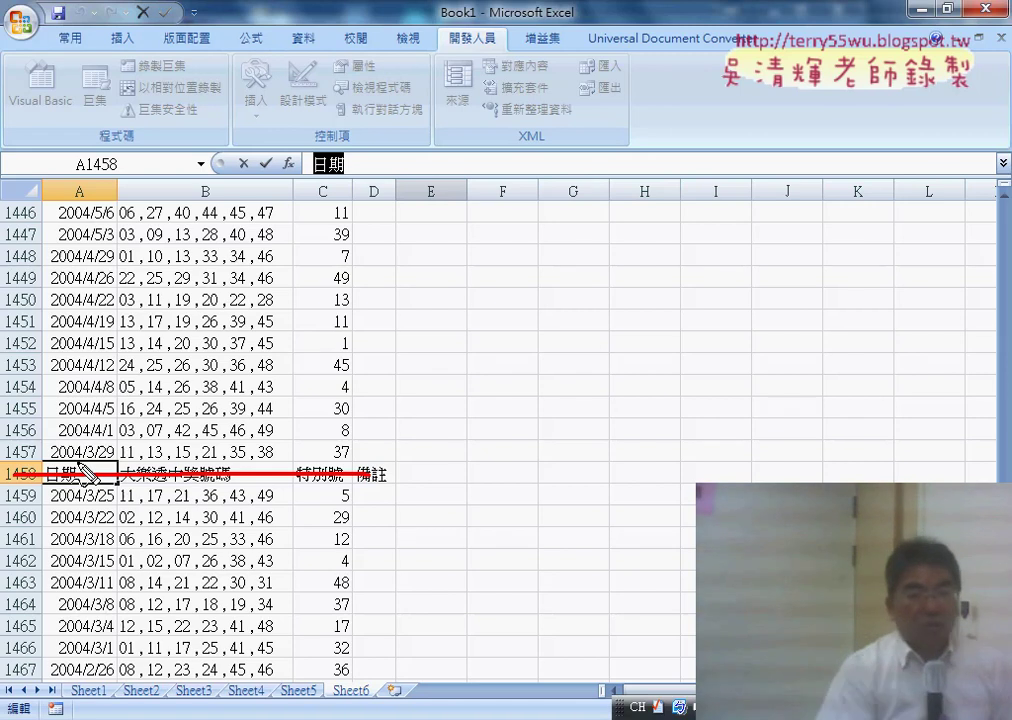
key("Escape")
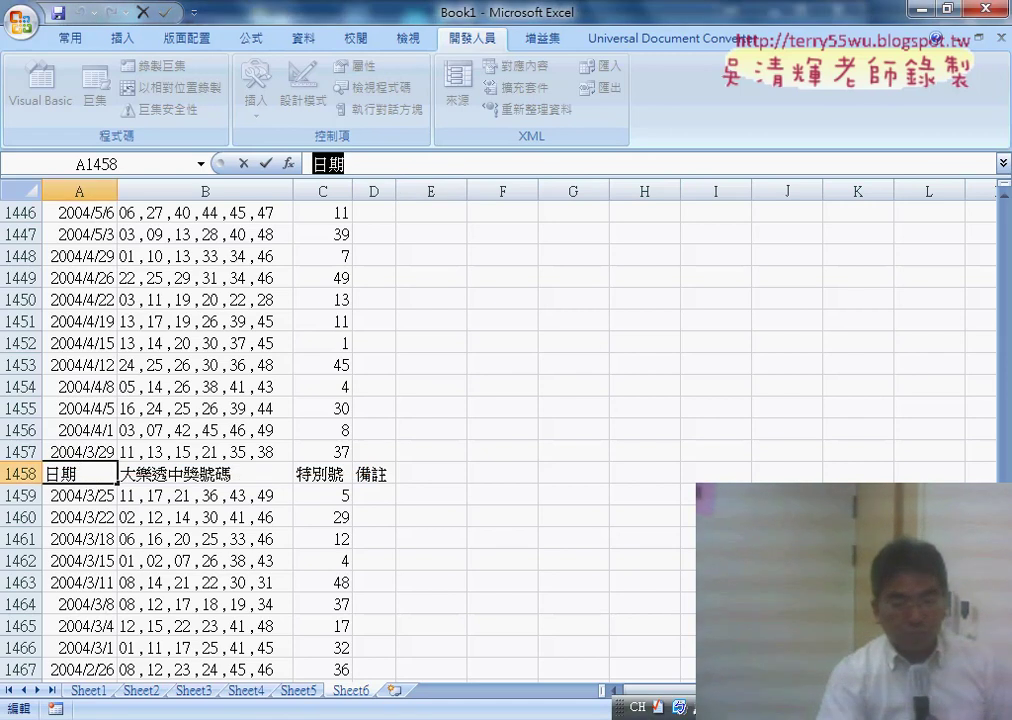
Step: In the Google Docs notes, highlight the 刪除列 macro name and its For … To 2 Step -1 loop
mouse_move(460, 708)
left_click(463, 645)
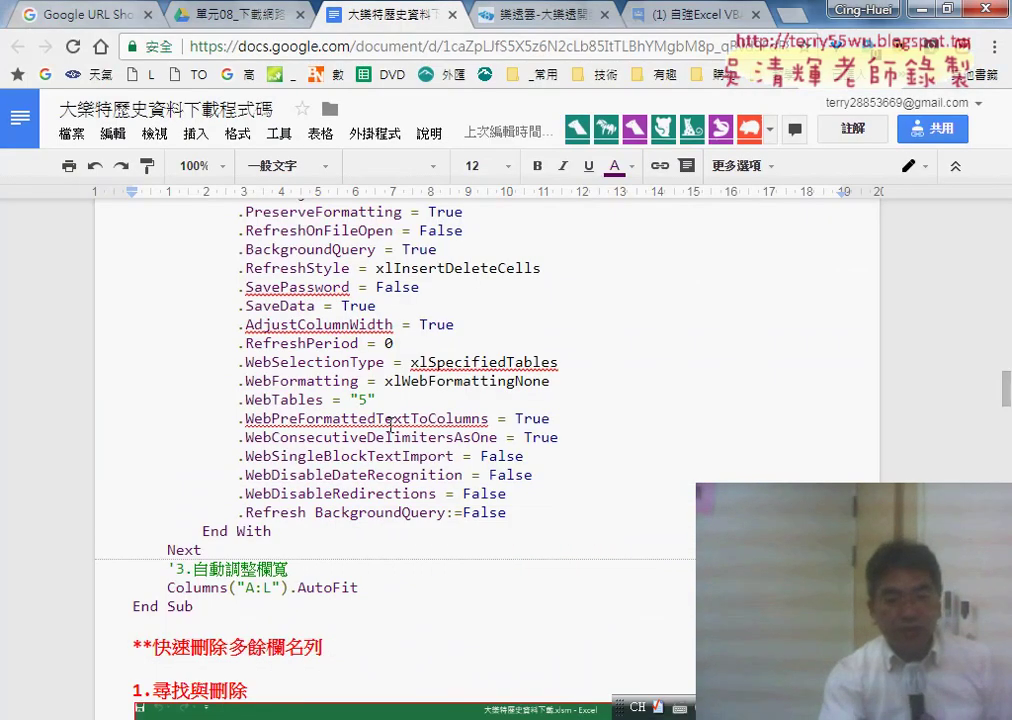
scroll(390, 425, "down", 4)
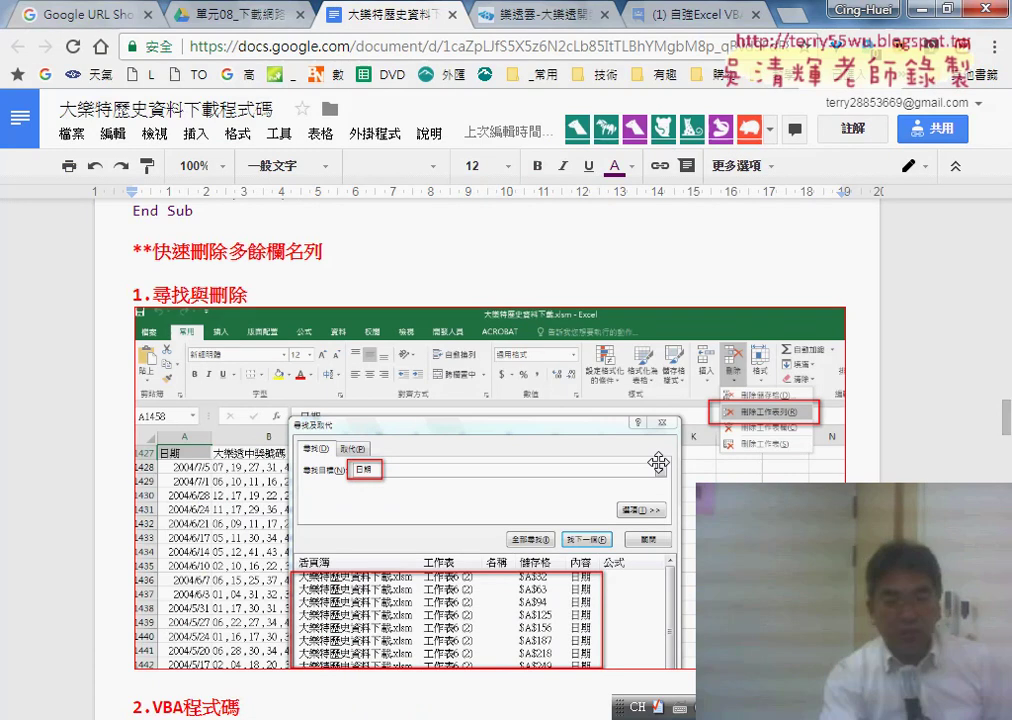
scroll(658, 462, "down", 3)
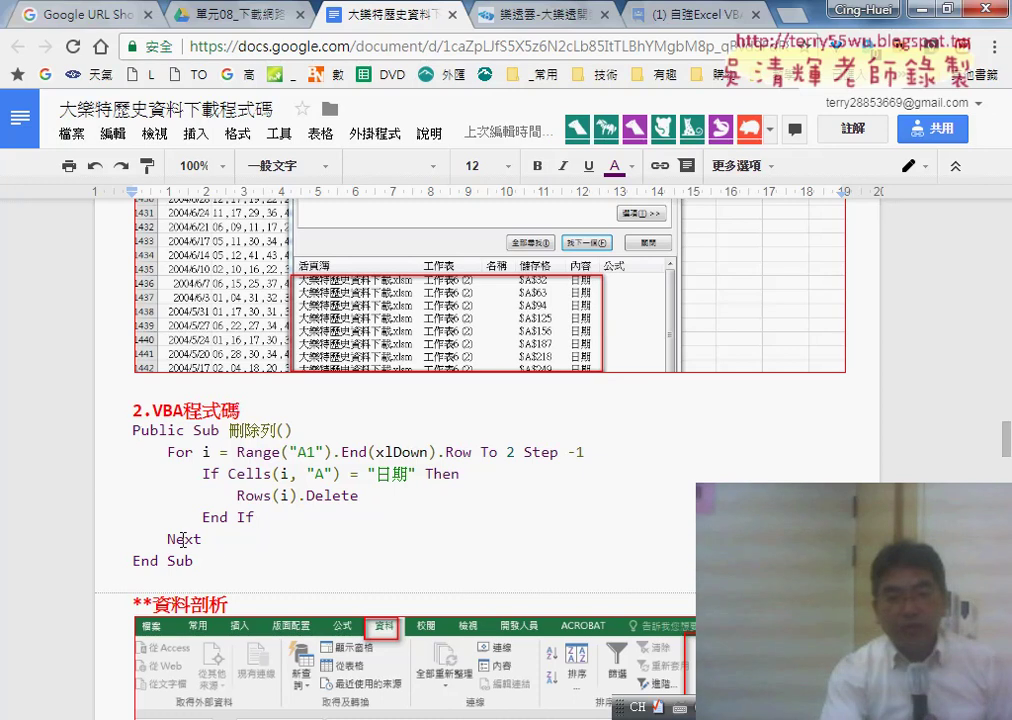
left_click_drag(230, 430, 275, 433)
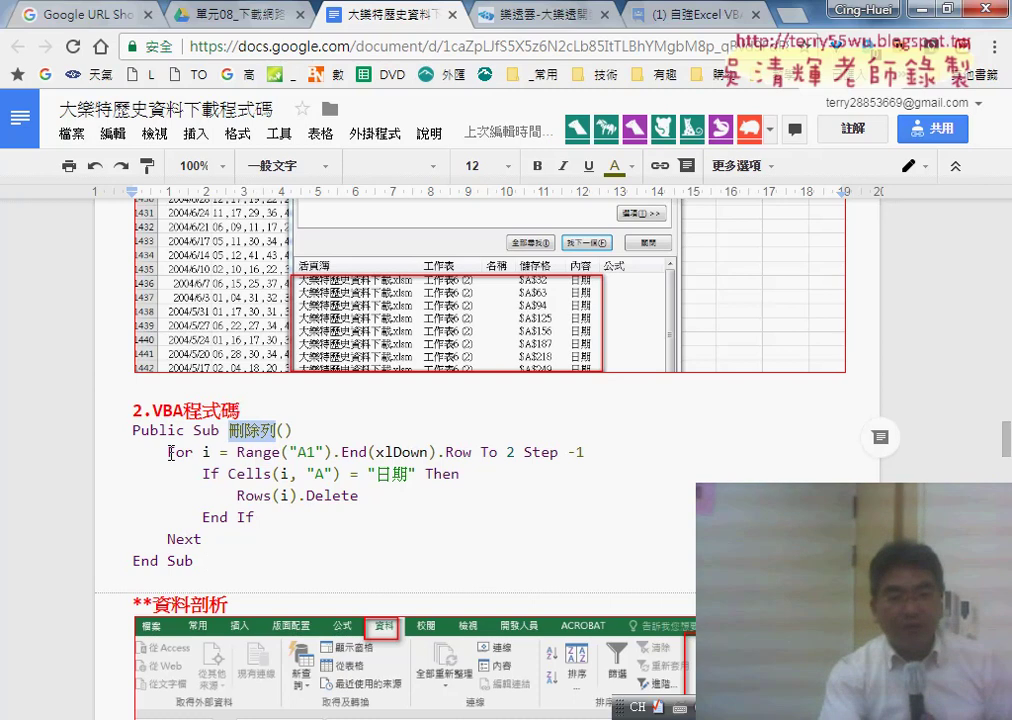
left_click_drag(168, 453, 474, 456)
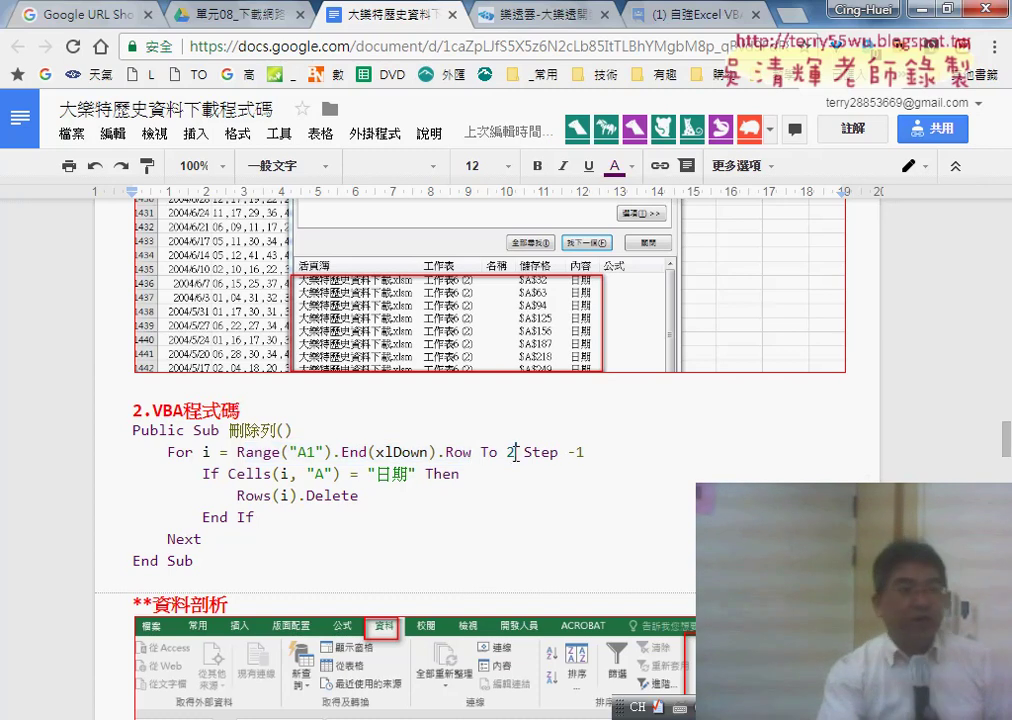
double_click(509, 453)
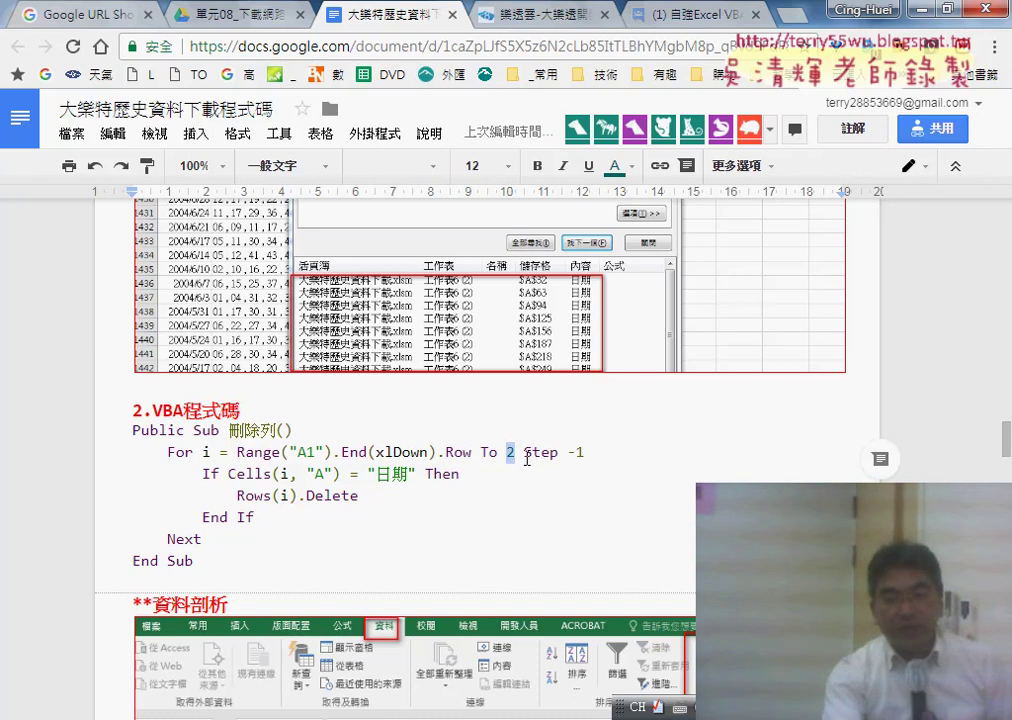
left_click_drag(525, 452, 590, 452)
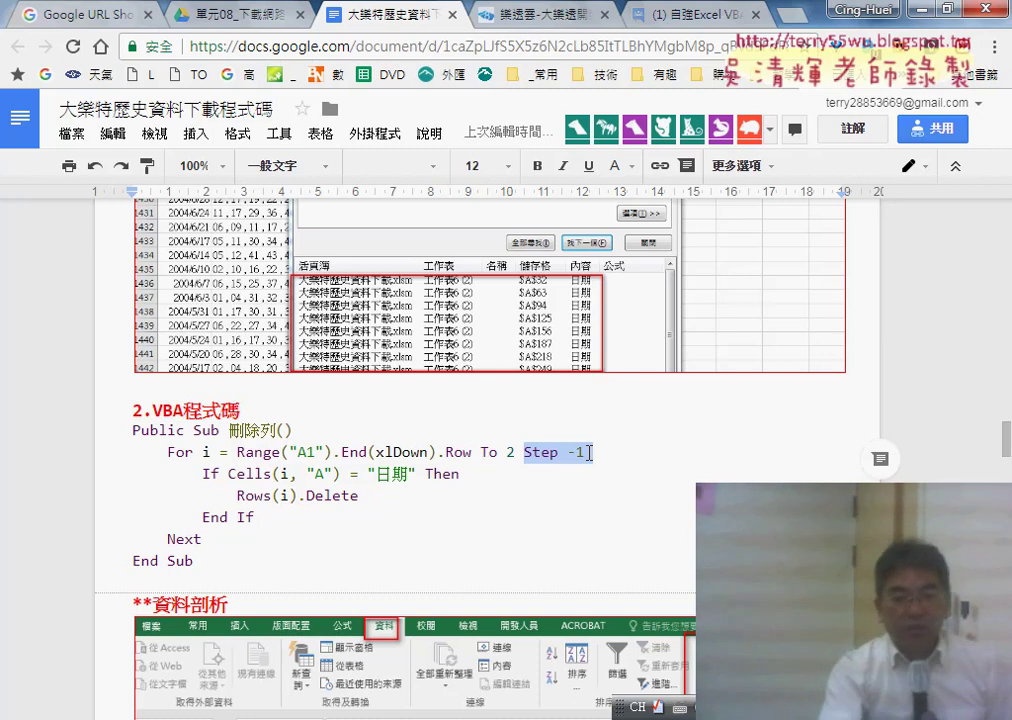
Step: Highlight the 日期 If test and Rows(i).Delete line, then select the whole 刪除列 procedure
left_click_drag(238, 453, 456, 453)
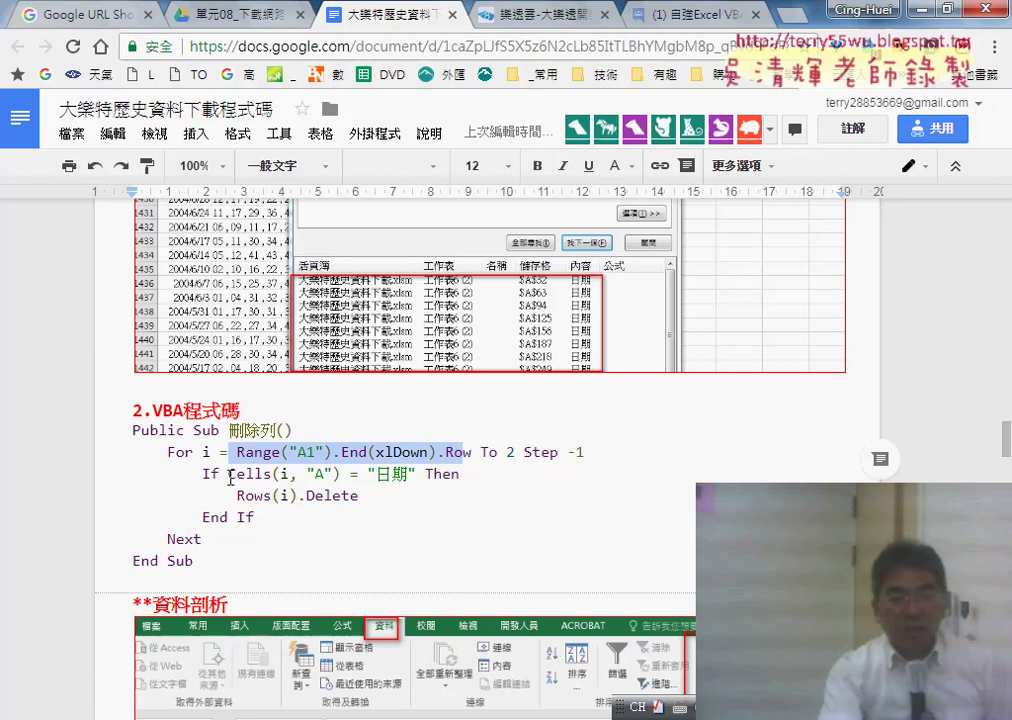
left_click_drag(228, 474, 415, 474)
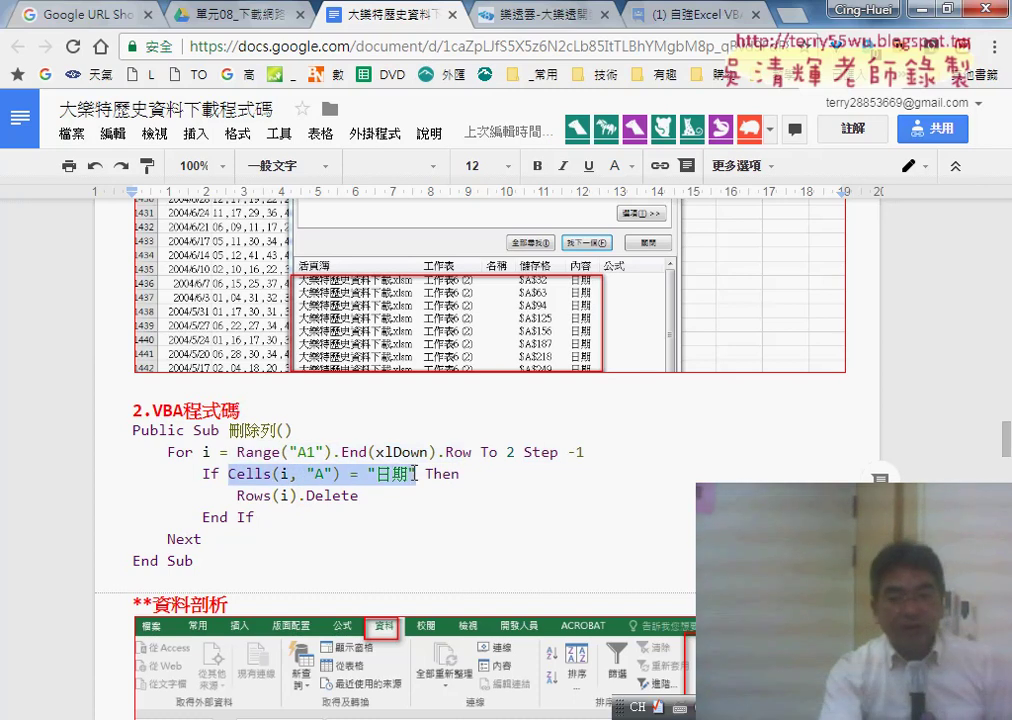
left_click(443, 476)
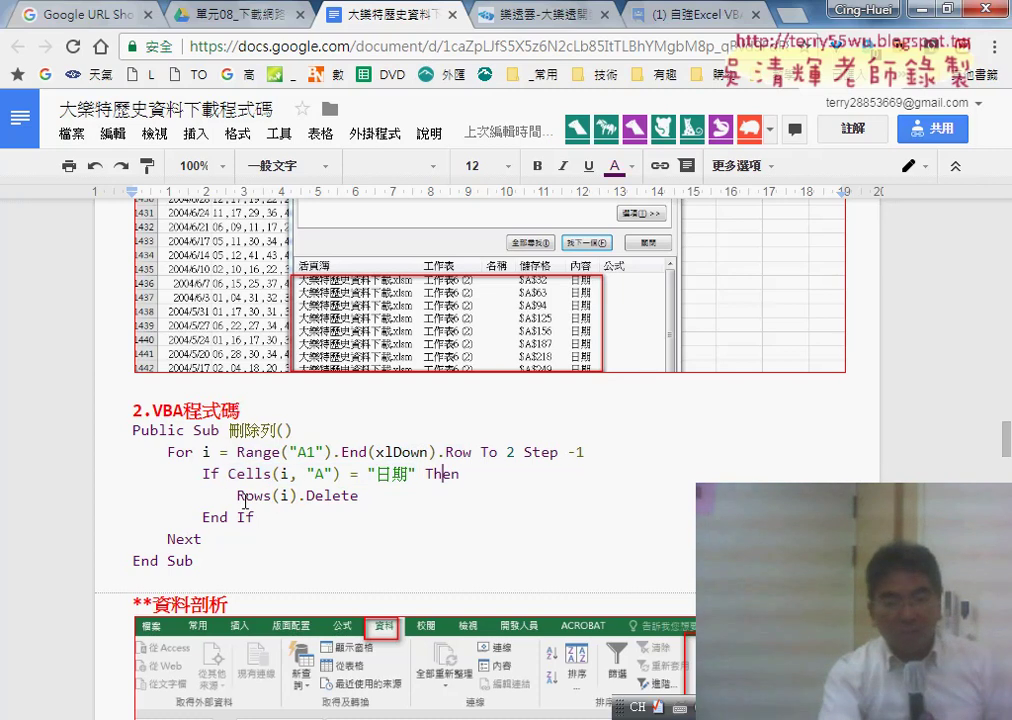
left_click_drag(238, 496, 369, 497)
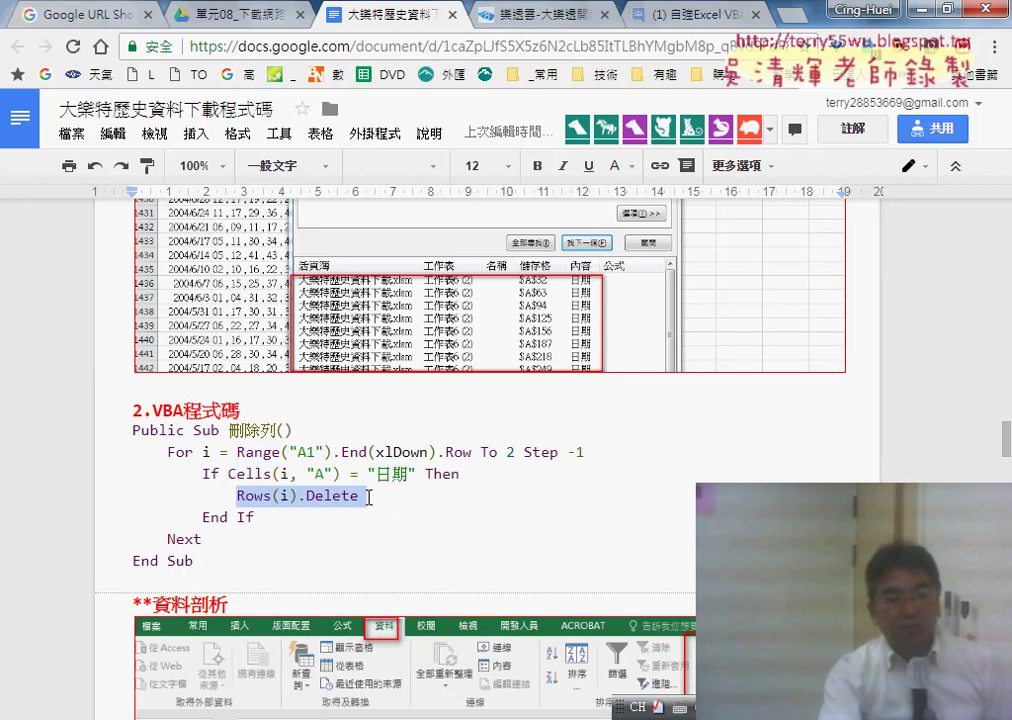
left_click(184, 455)
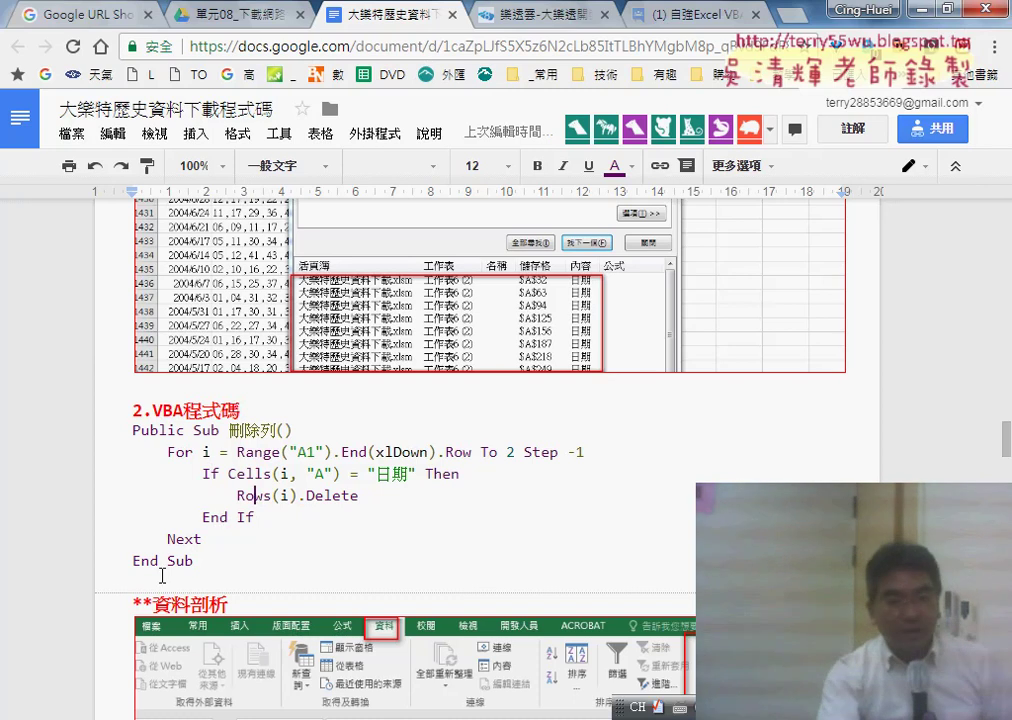
left_click_drag(161, 576, 116, 438)
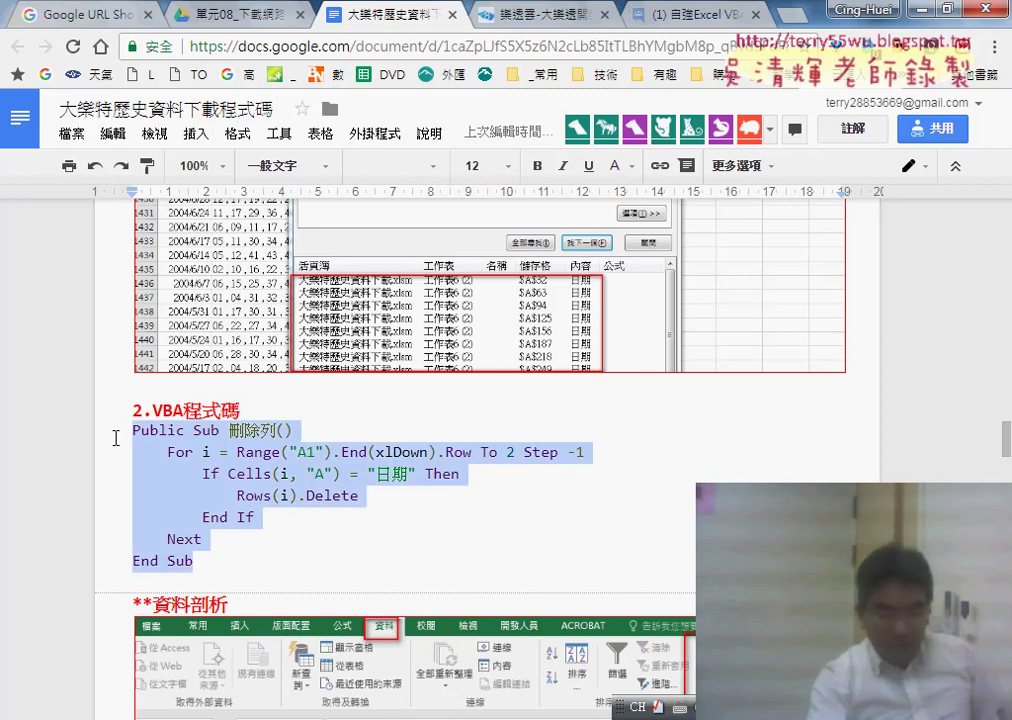
Step: Paste the 刪除列 procedure into Module2 below the download macro's End Sub
mouse_move(585, 710)
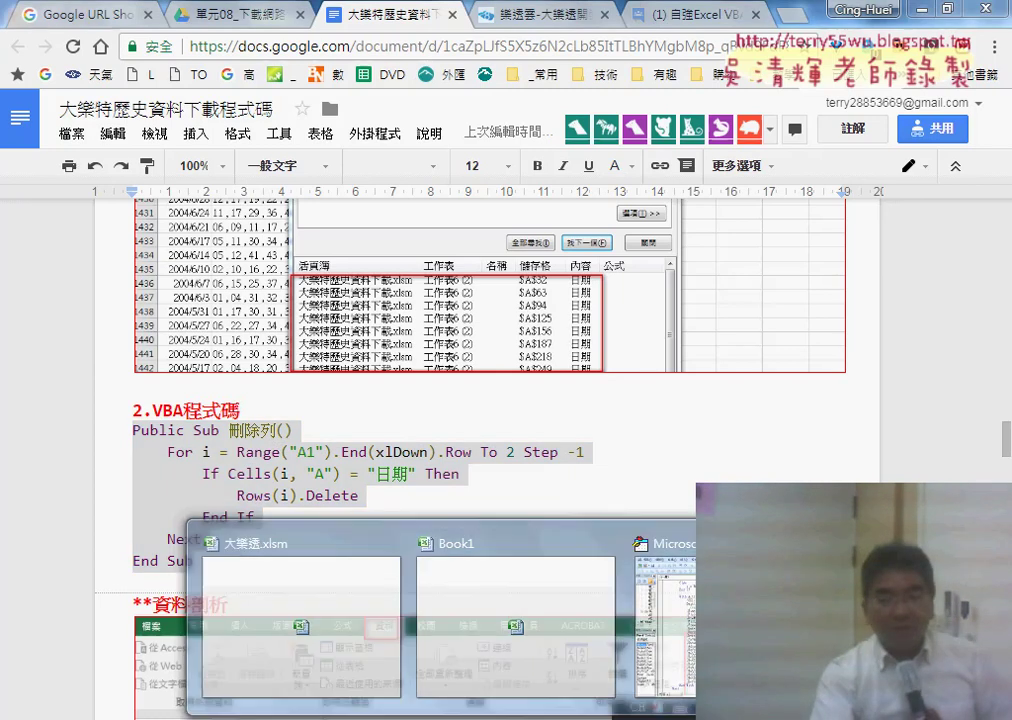
left_click(730, 650)
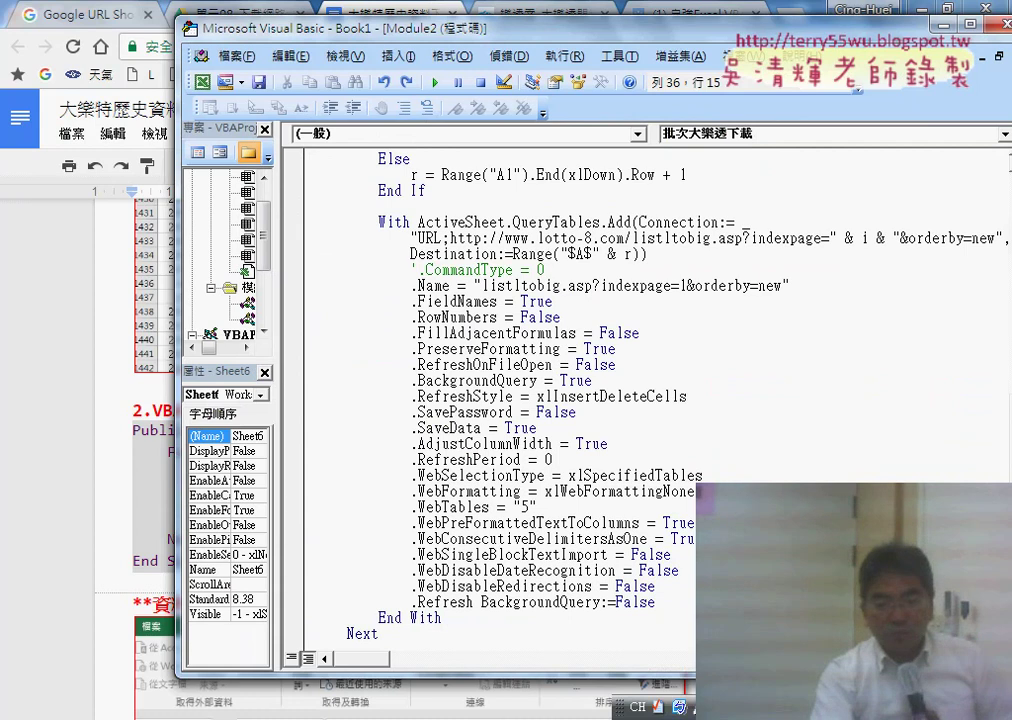
left_click(513, 687)
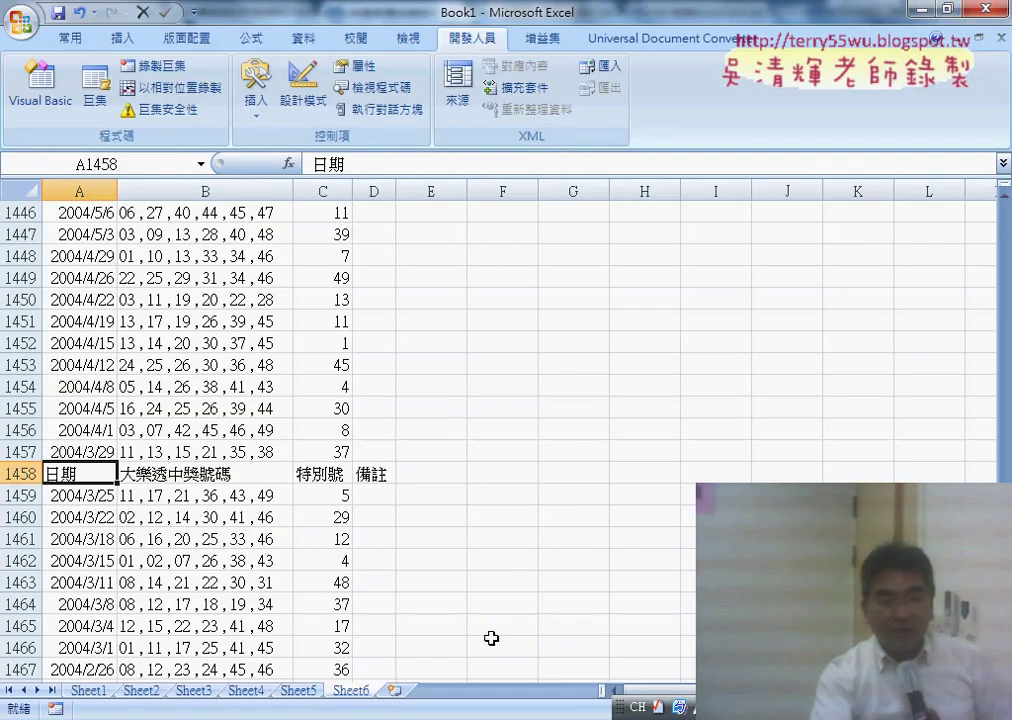
left_click(275, 452)
mouse_move(510, 712)
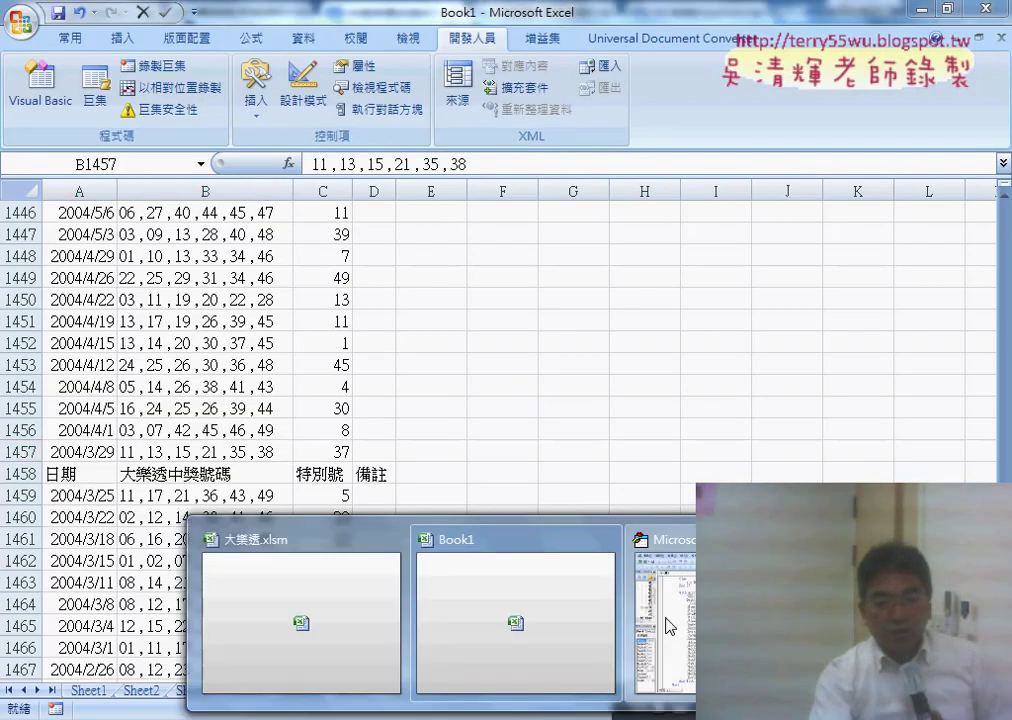
left_click(668, 625)
scroll(389, 614, "down", 2)
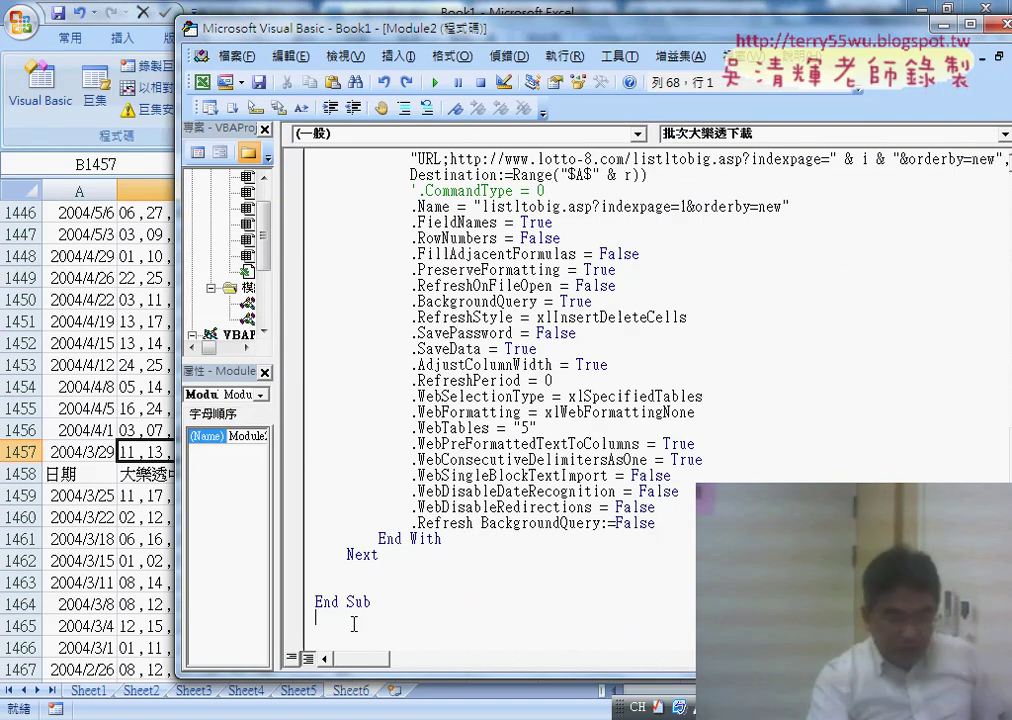
key("ctrl+v")
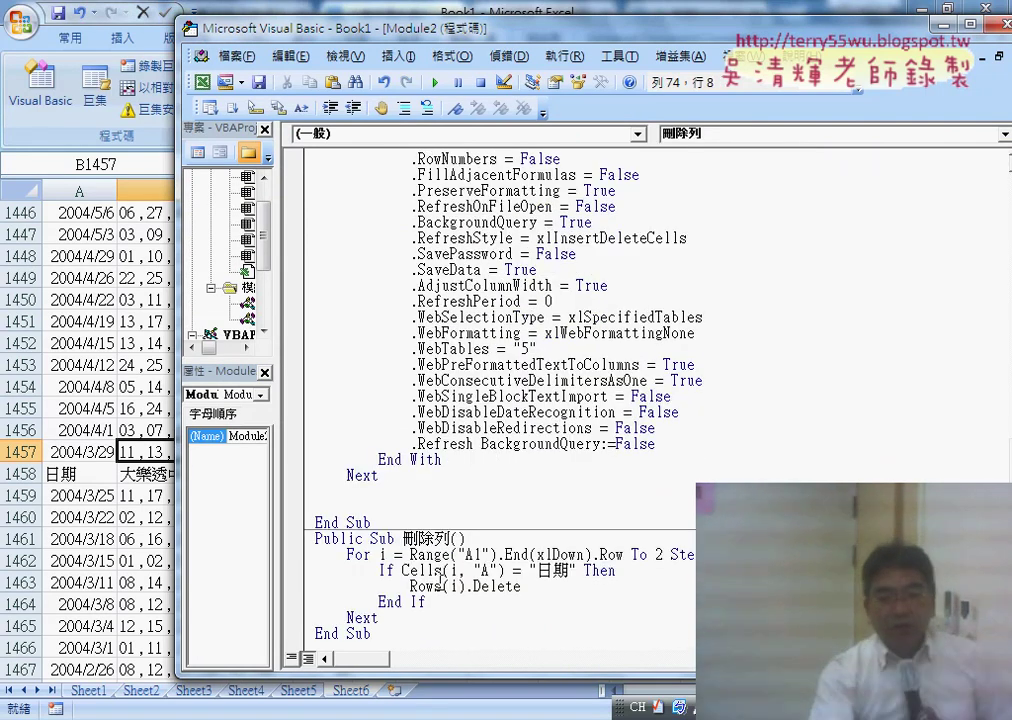
left_click_drag(374, 633, 311, 541)
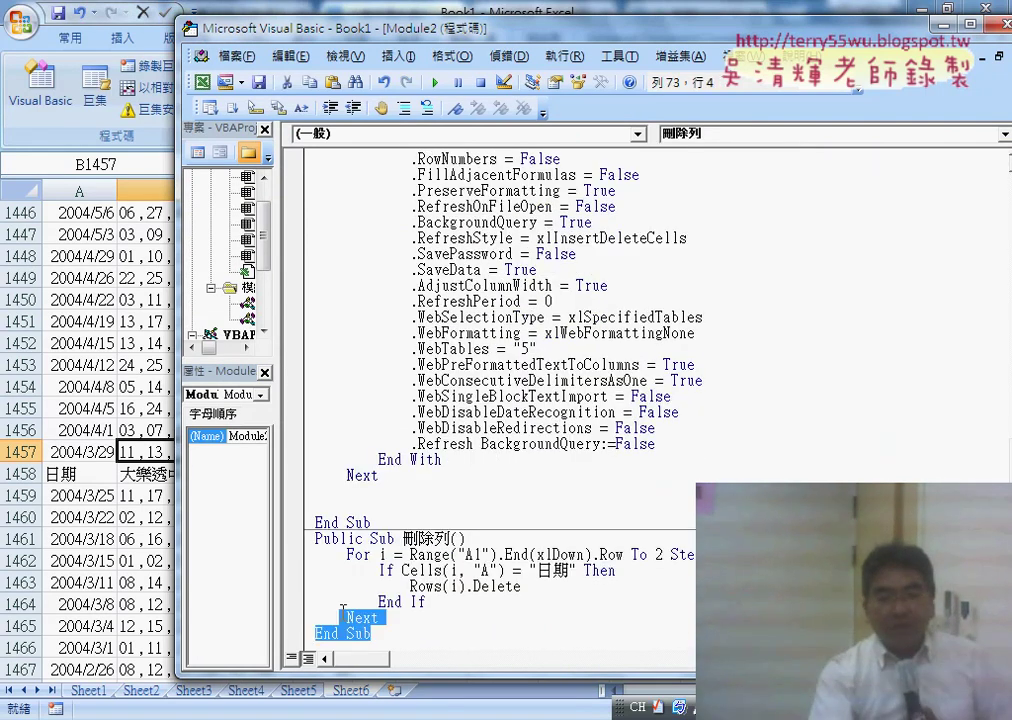
Step: Start an indented 'call' line just before the download macro's End Sub
left_click(383, 507)
scroll(389, 499, "up", 3)
scroll(400, 400, "up", 4)
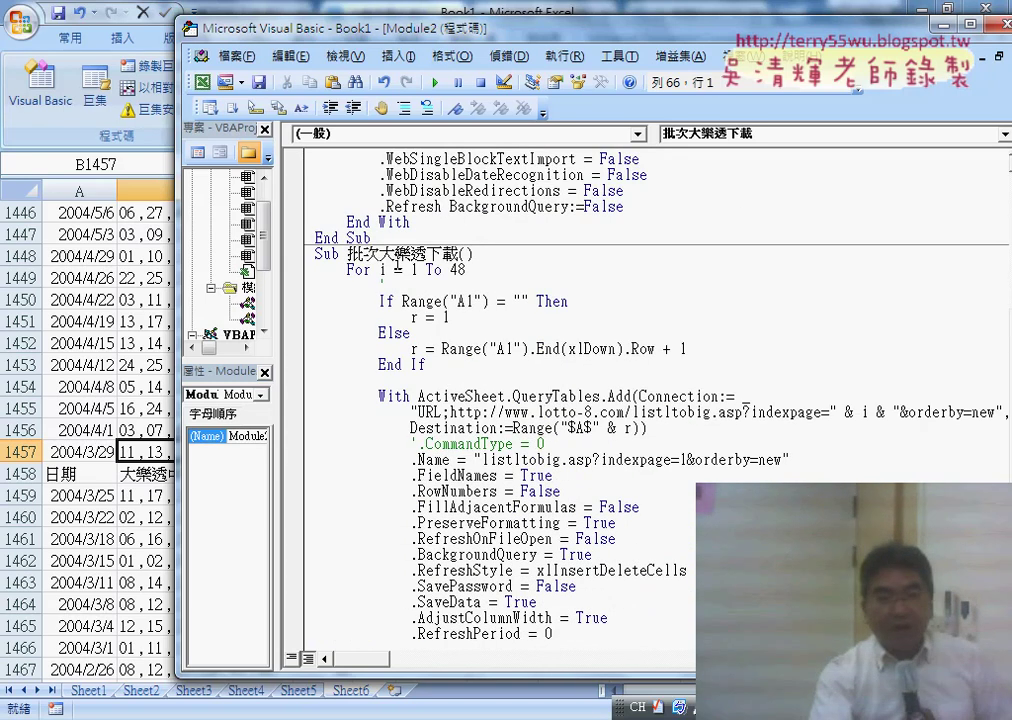
scroll(437, 476, "down", 5)
scroll(430, 495, "down", 2)
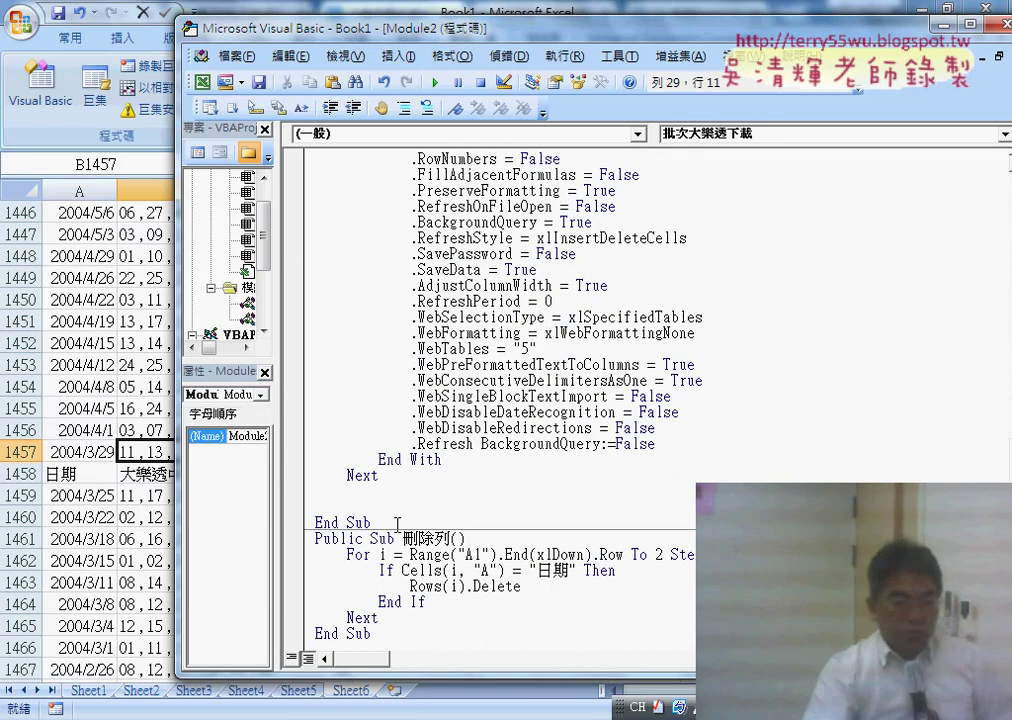
left_click(422, 507)
key("Tab")
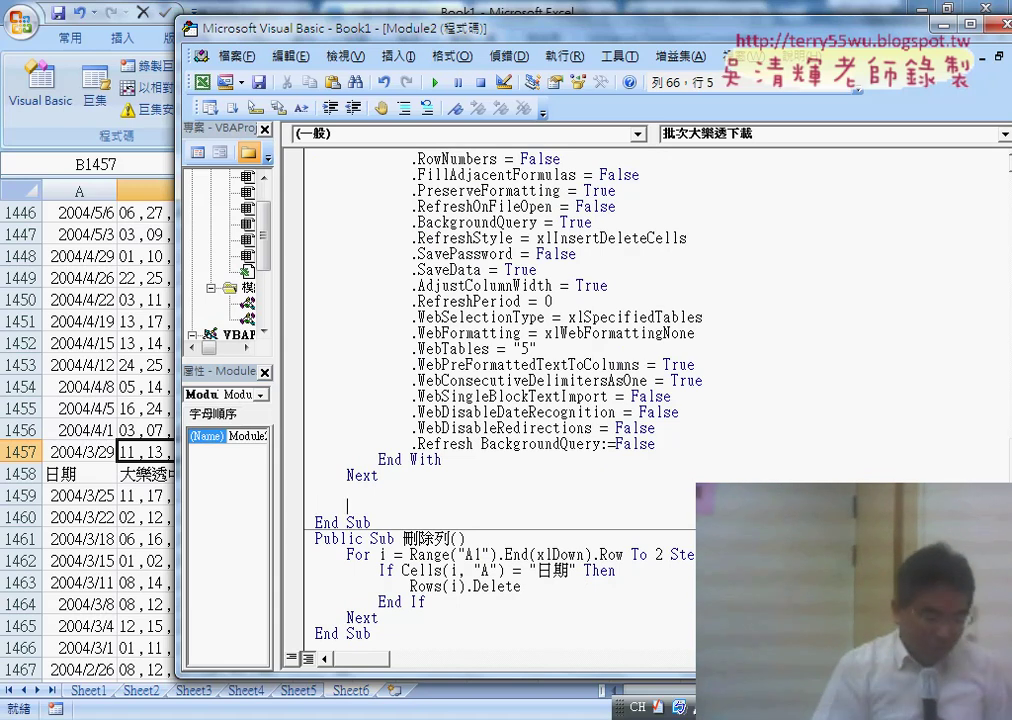
type("call")
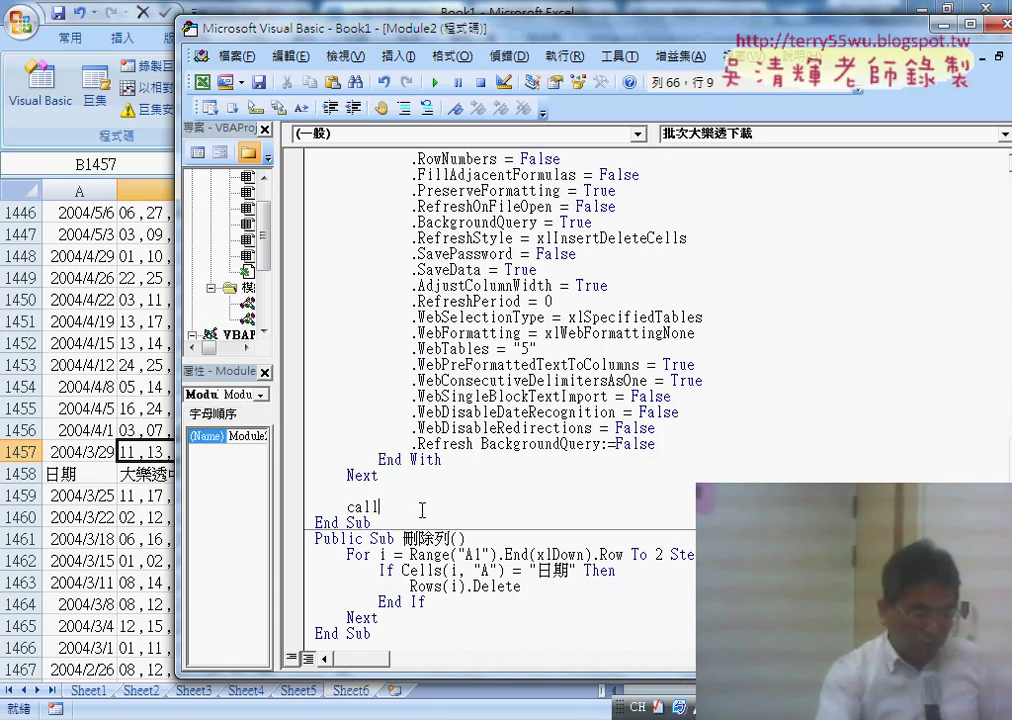
Step: Complete the line as Call 刪除列 by copying the procedure name in after call
left_click_drag(402, 539, 452, 539)
key("ctrl+c")
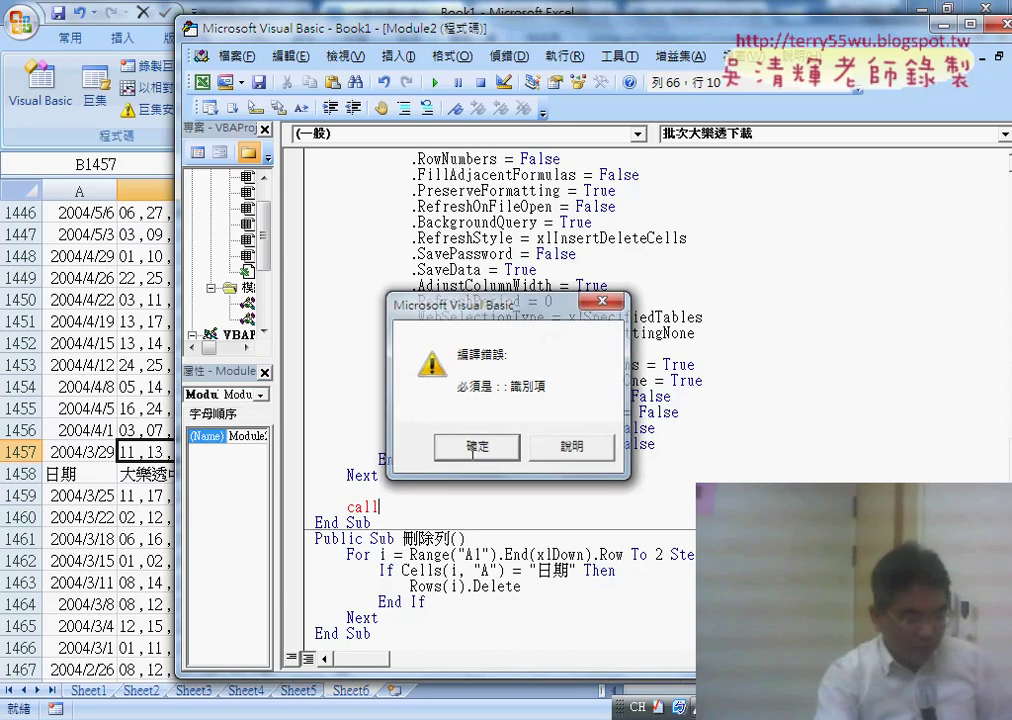
key("Return")
left_click(426, 512)
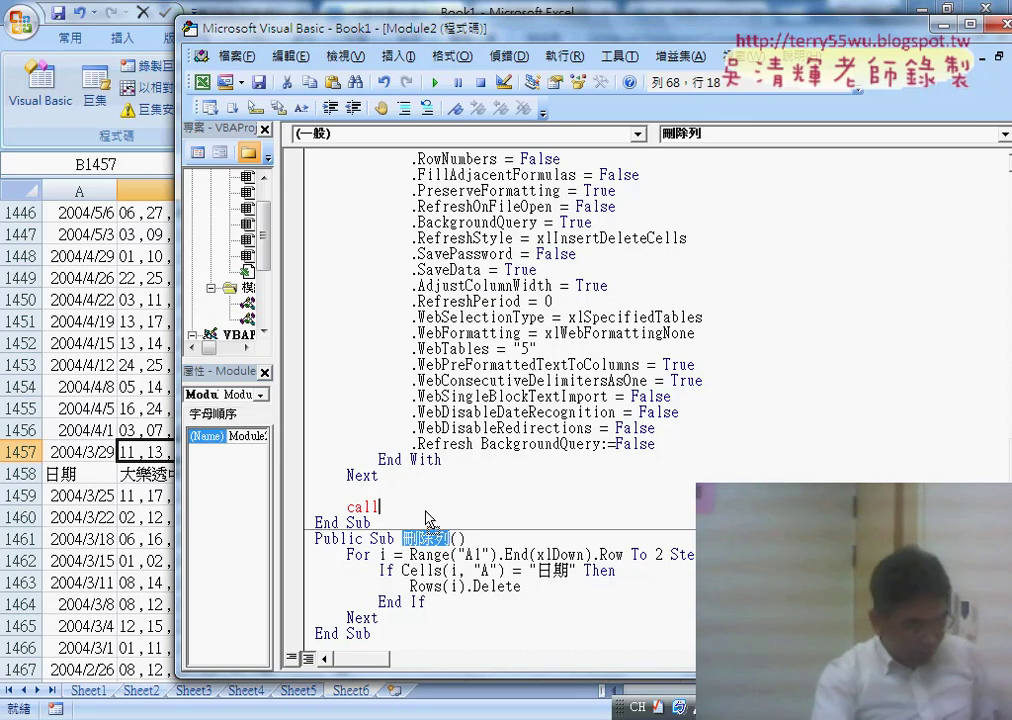
key("ctrl+v")
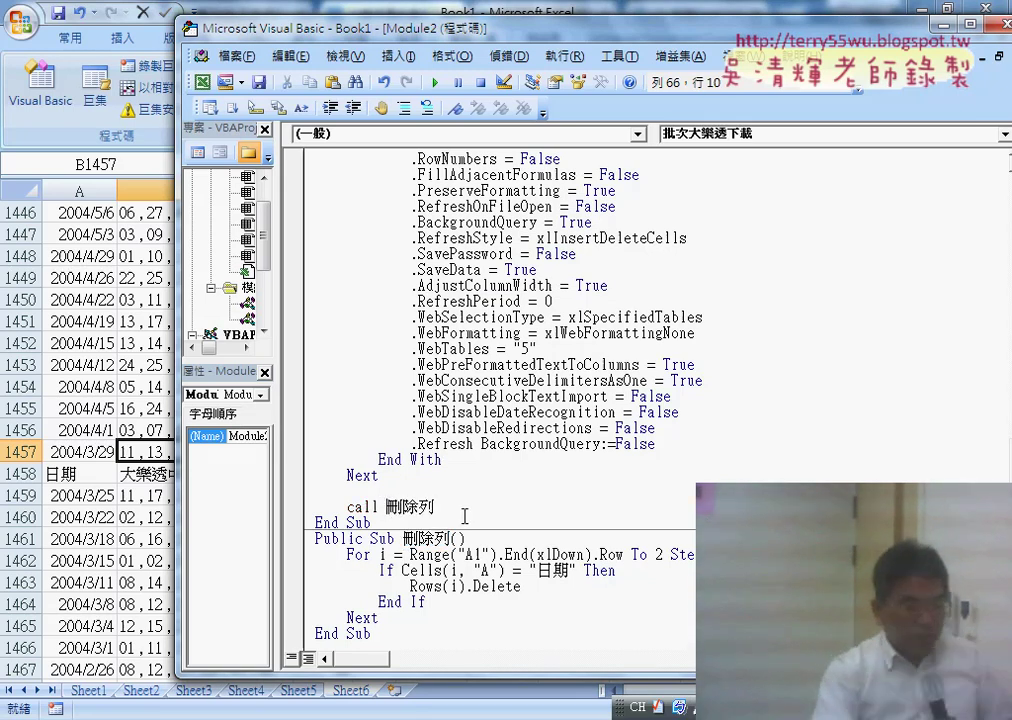
left_click(437, 505)
left_click_drag(437, 505, 347, 507)
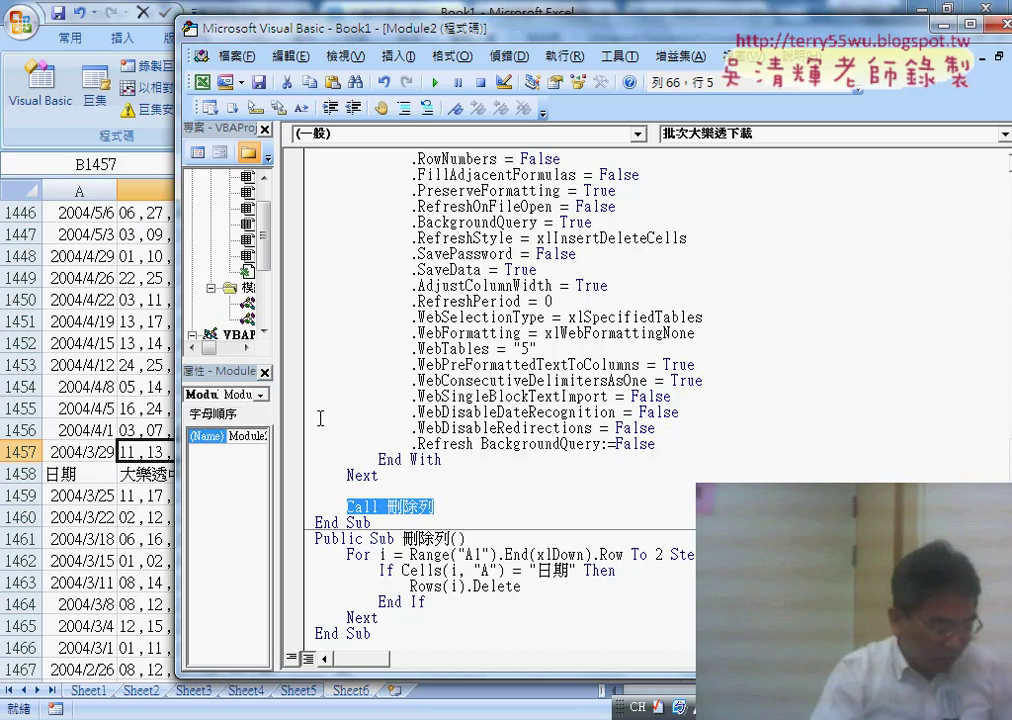
Step: Check the workbook's new Sheet7, then set a breakpoint on the Call 刪除列 line
key("alt+F11")
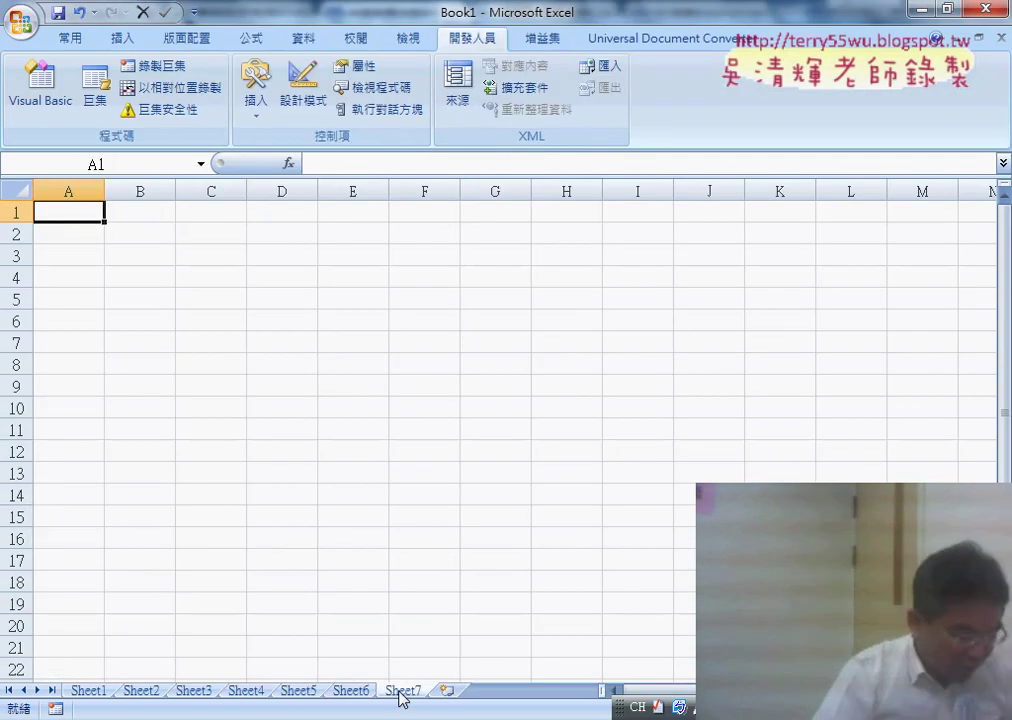
mouse_move(410, 716)
left_click(665, 615)
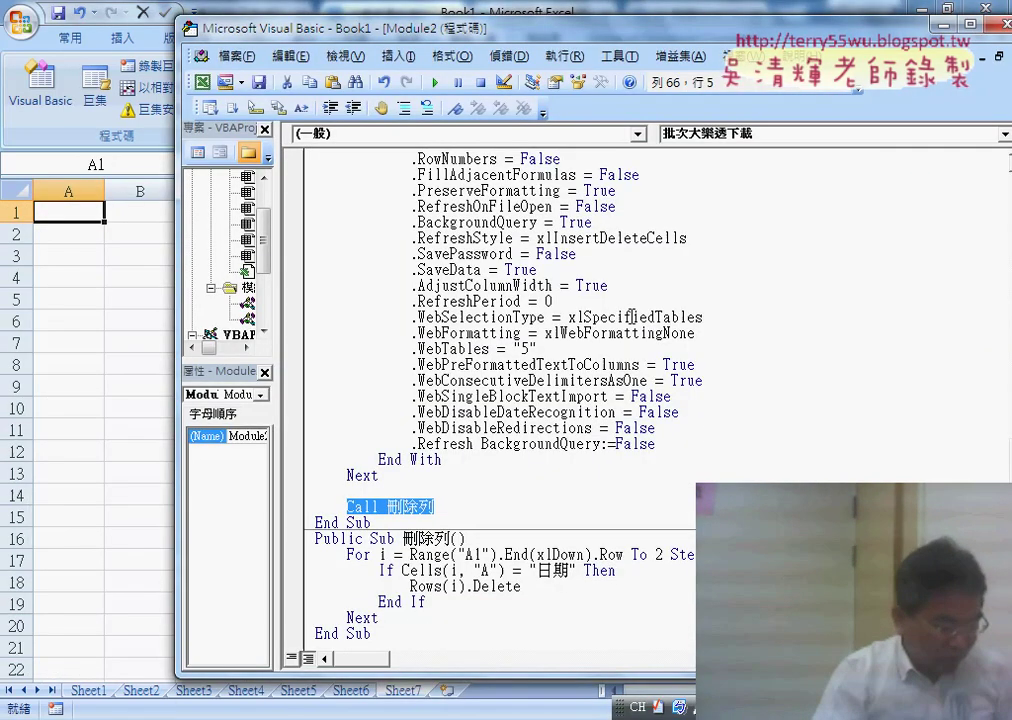
left_click(297, 507)
left_click(506, 333)
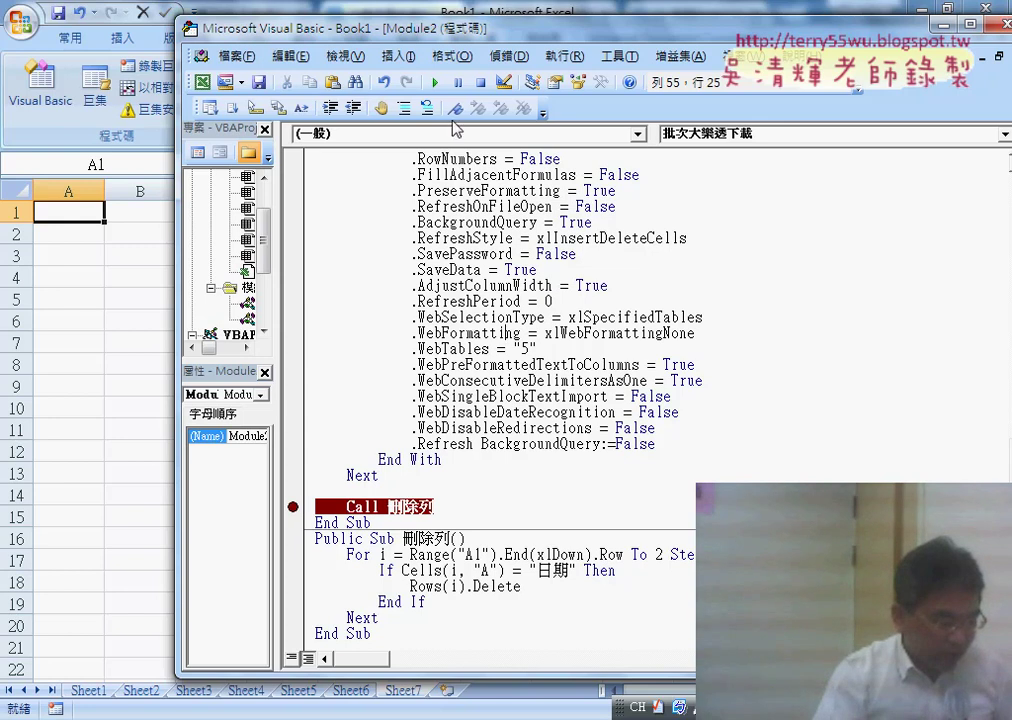
Step: Run the download macro with F5 and inspect the downloaded draws while it pauses
key("F5")
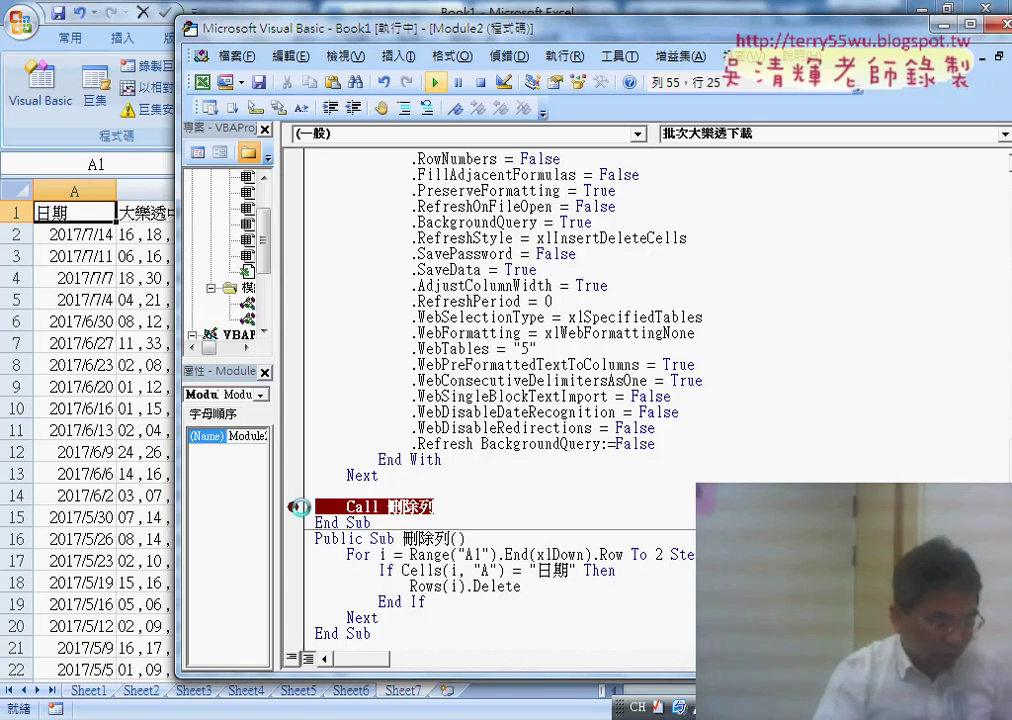
left_click(138, 507)
scroll(140, 510, "down", 4)
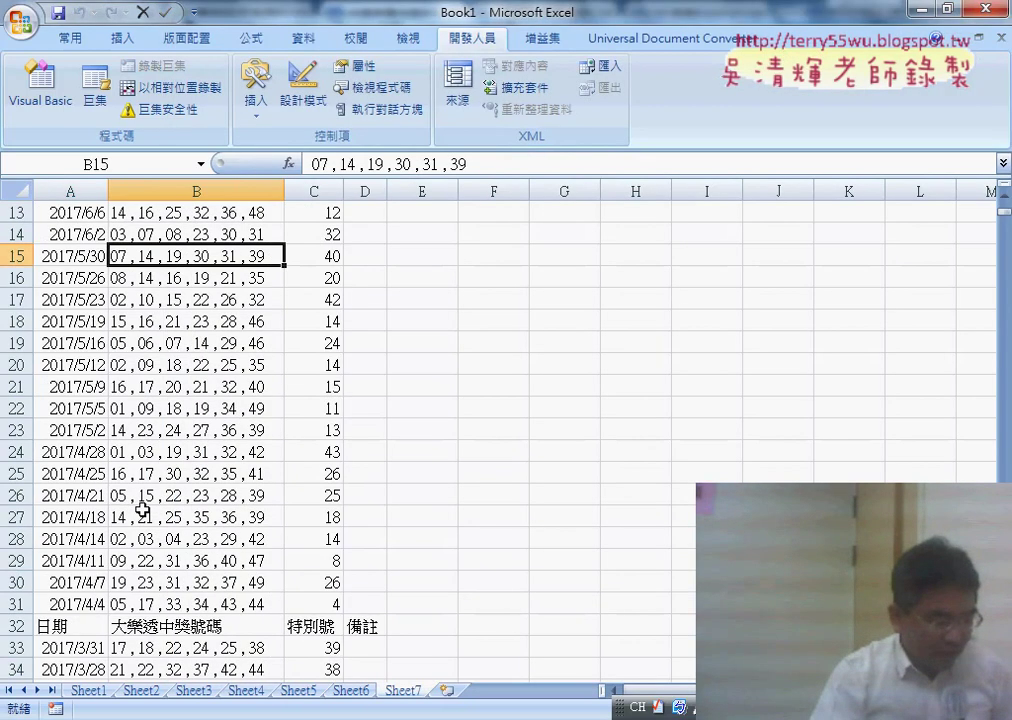
scroll(100, 480, "down", 3)
mouse_move(553, 708)
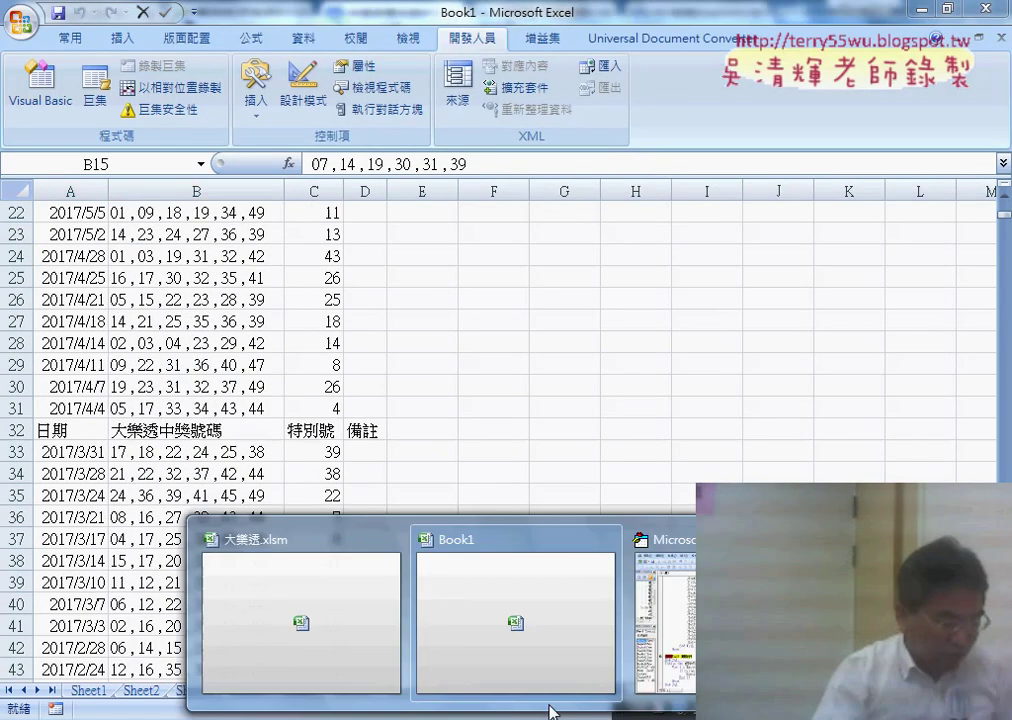
Step: Resume the macro to delete the 日期 header rows and confirm data ends at row 1435
left_click(730, 600)
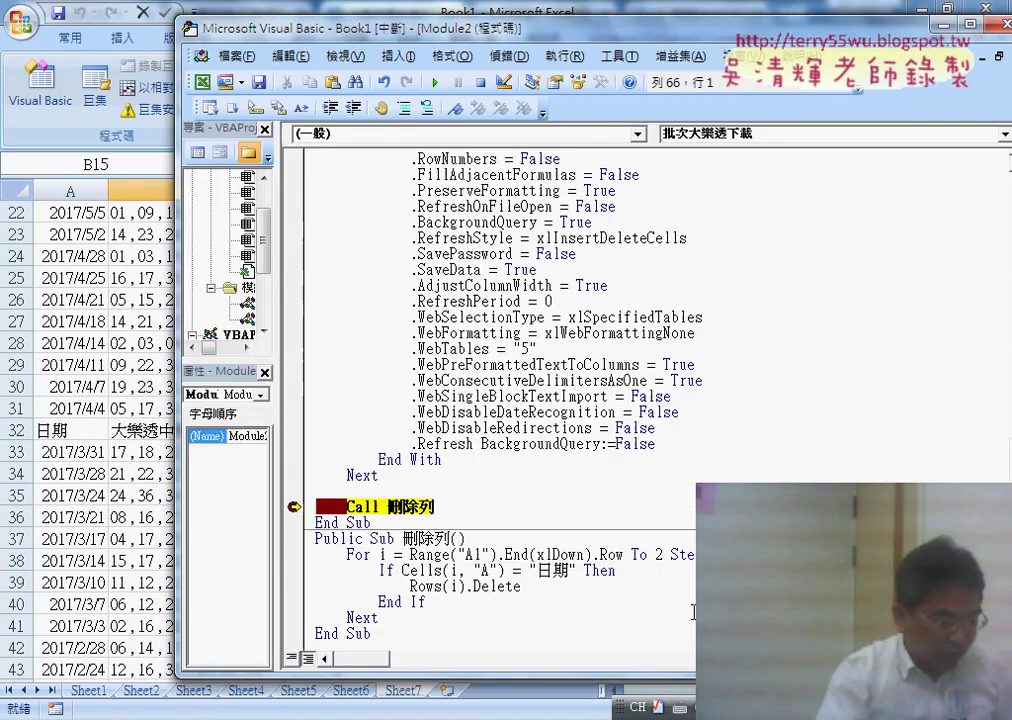
left_click(433, 88)
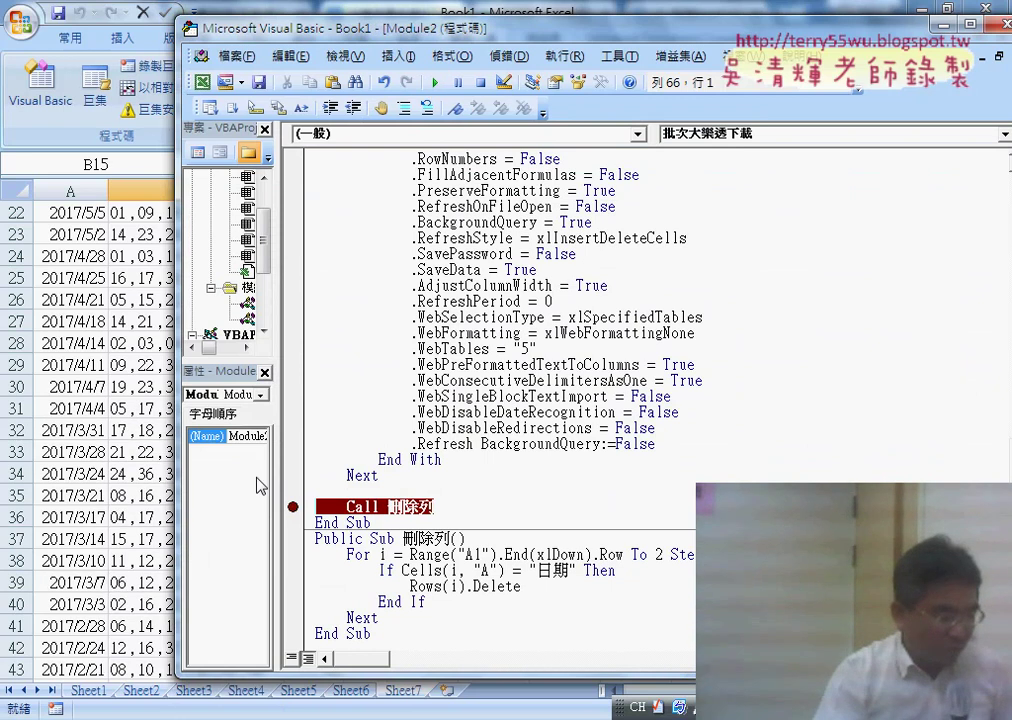
left_click(140, 452)
scroll(145, 450, "down", 8)
scroll(150, 451, "down", 4)
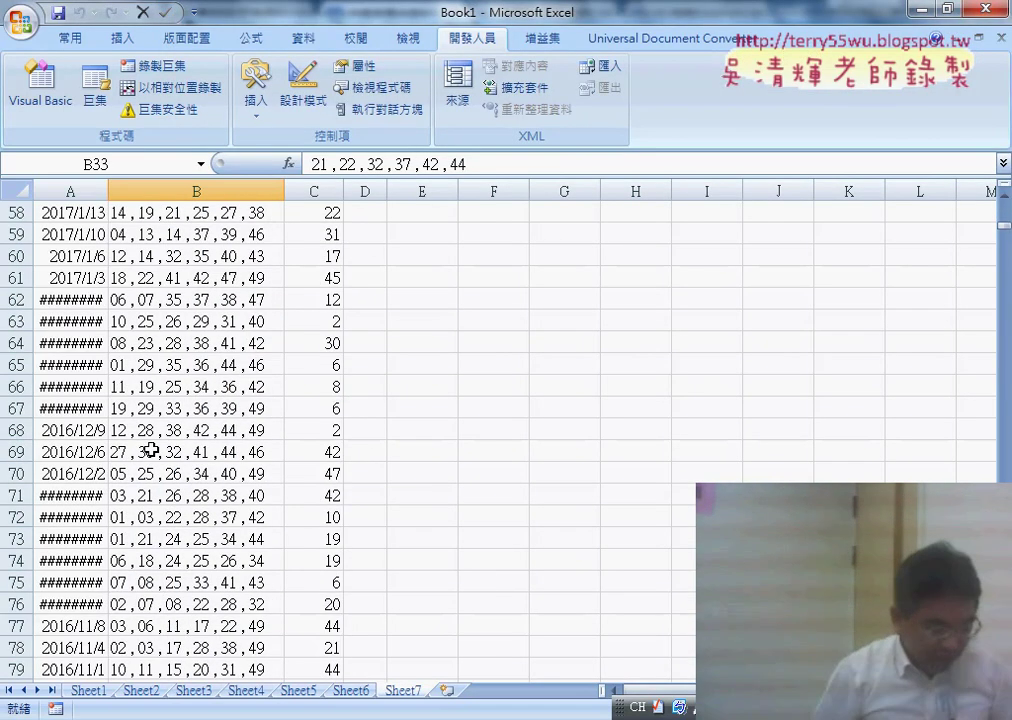
key("ctrl+Down")
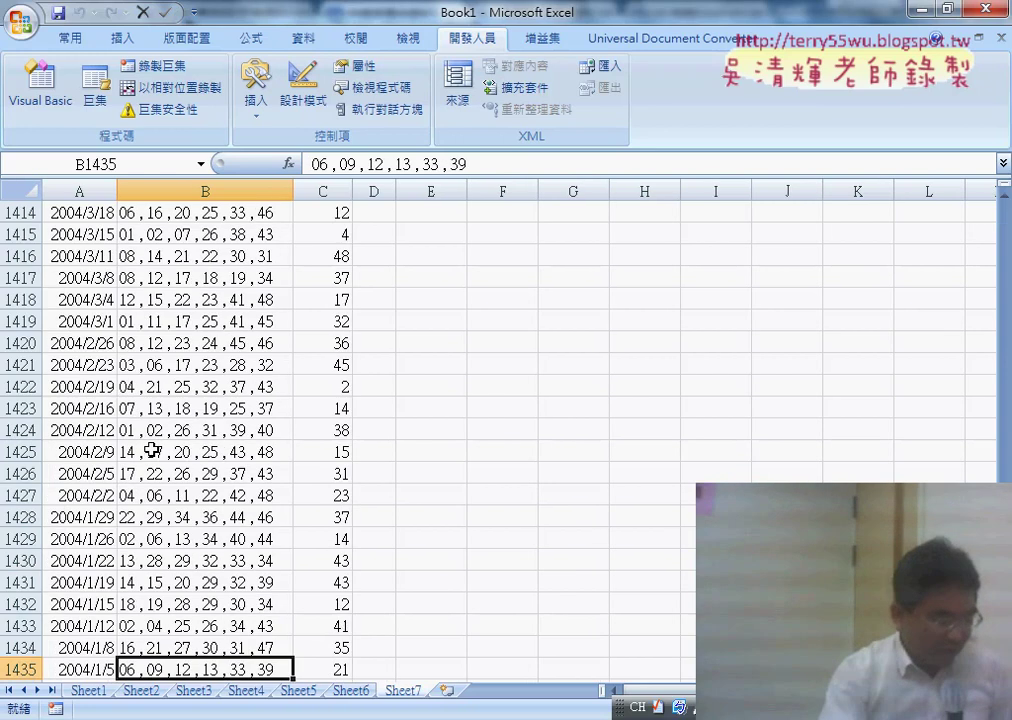
scroll(174, 472, "down", 2)
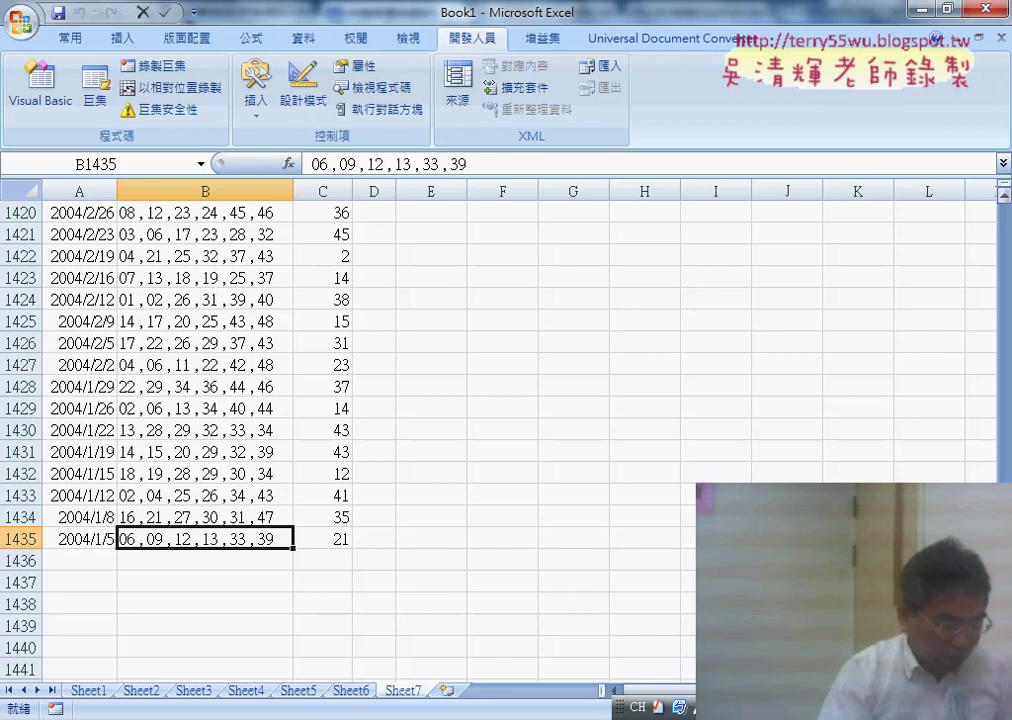
scroll(400, 430, "up", 20)
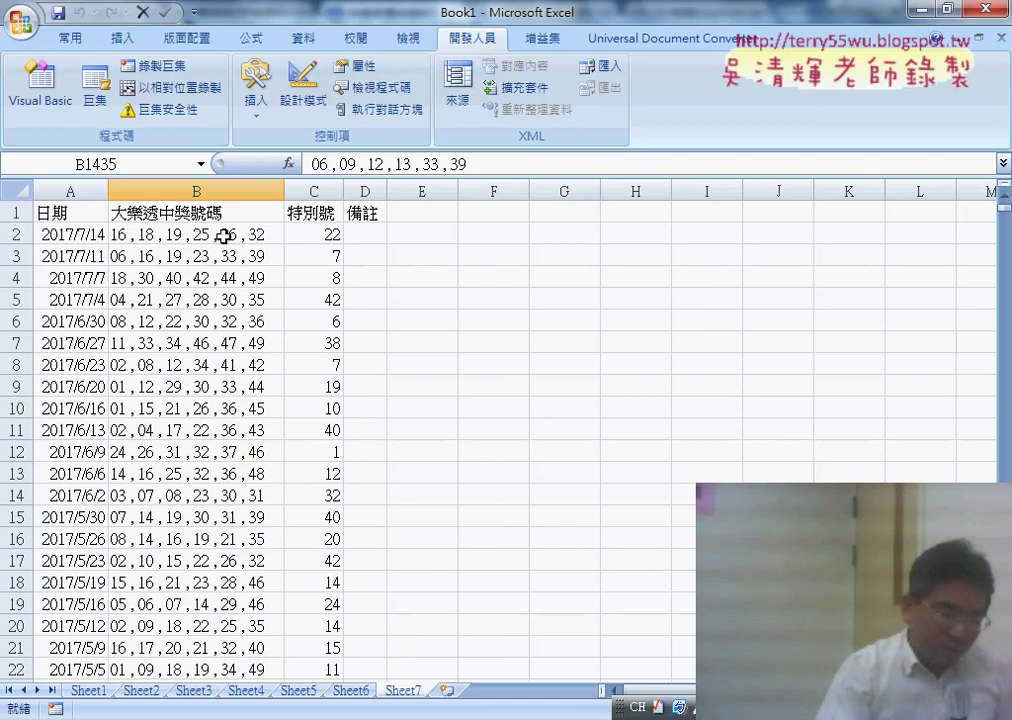
Step: Overwrite 備註 in D1 with 1 and fill the labels 1 through 6 across D1:I1
left_click(223, 235)
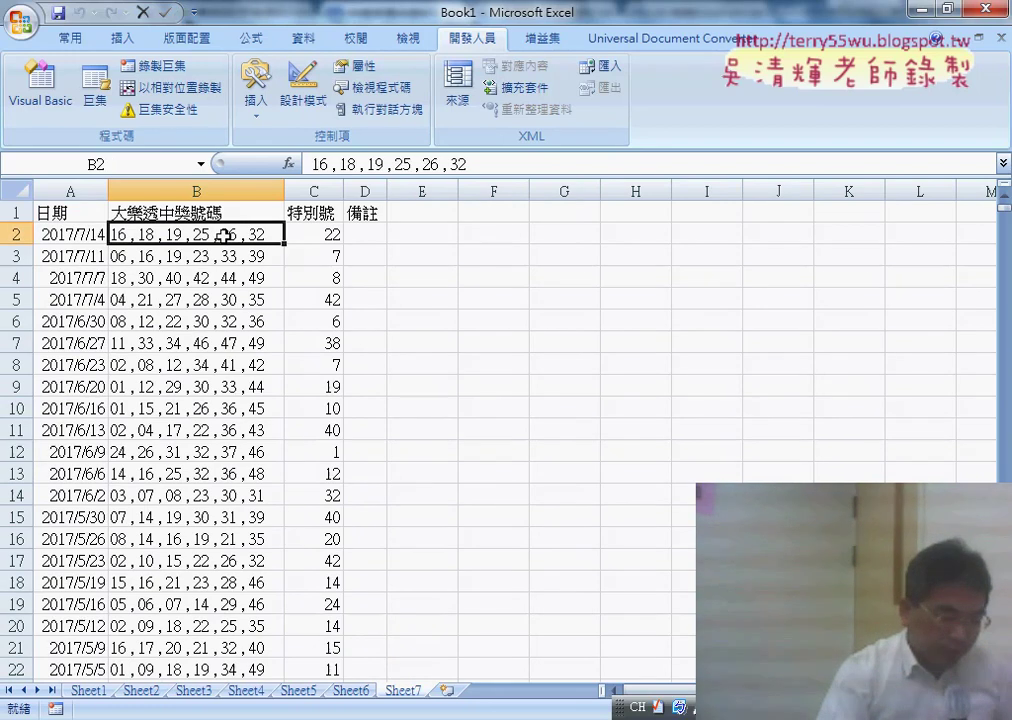
left_click_drag(223, 235, 221, 238)
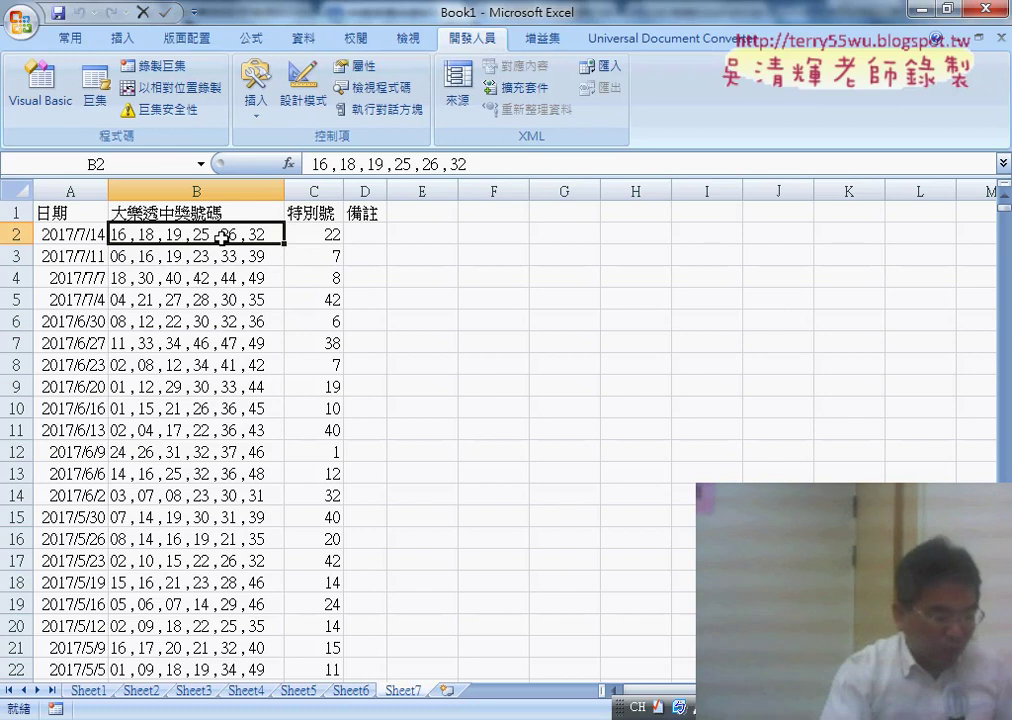
left_click_drag(371, 235, 585, 235)
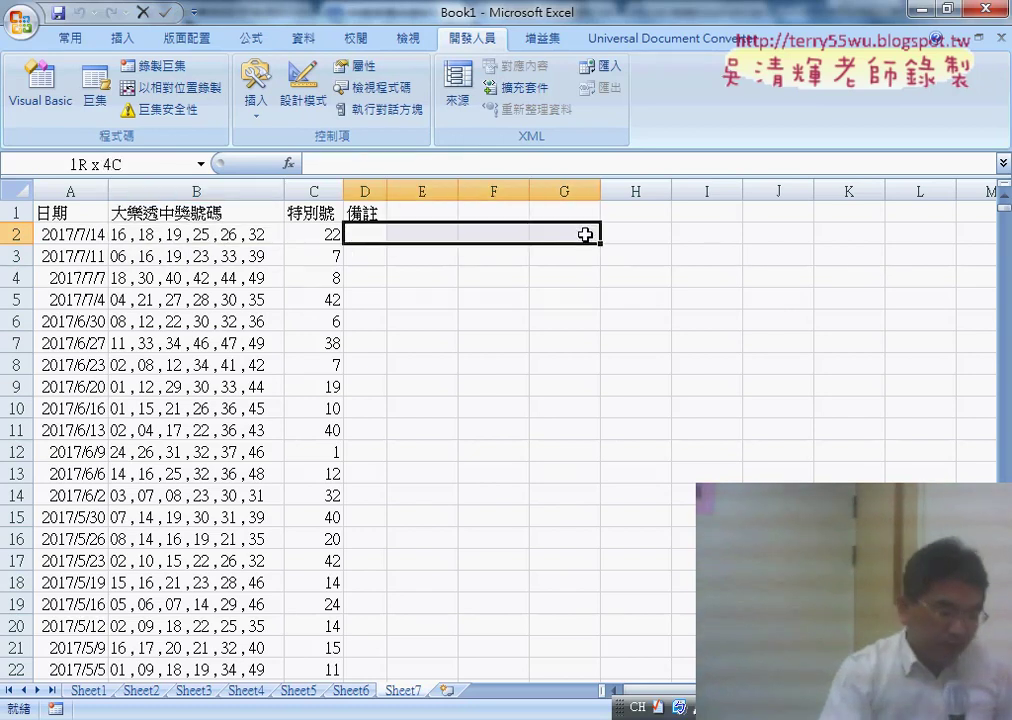
left_click(366, 210)
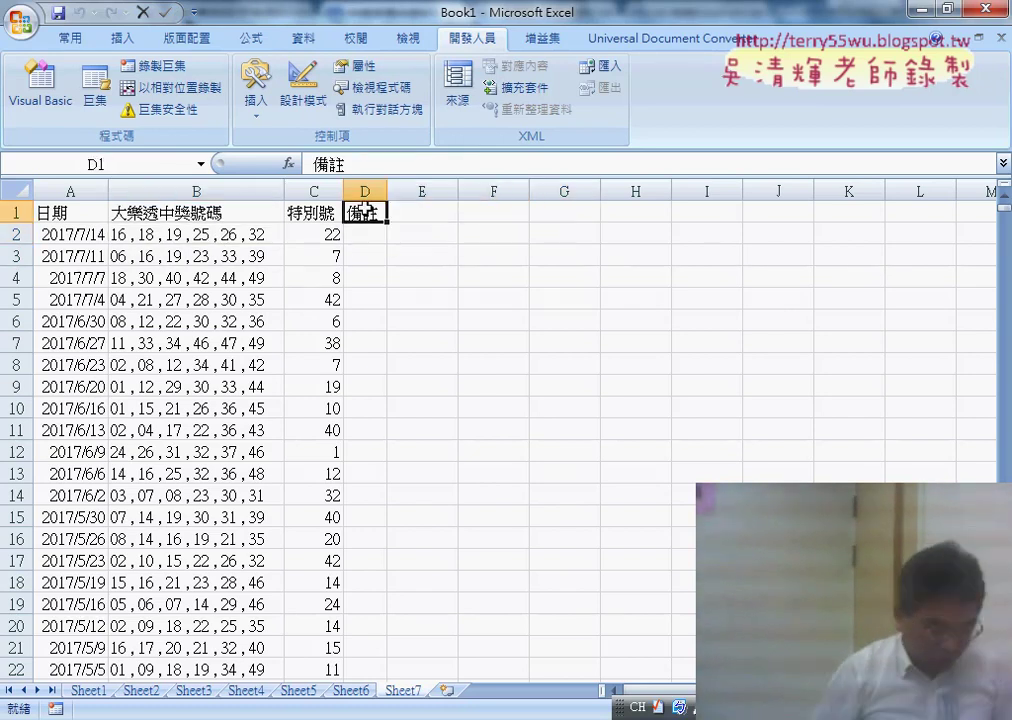
type("1")
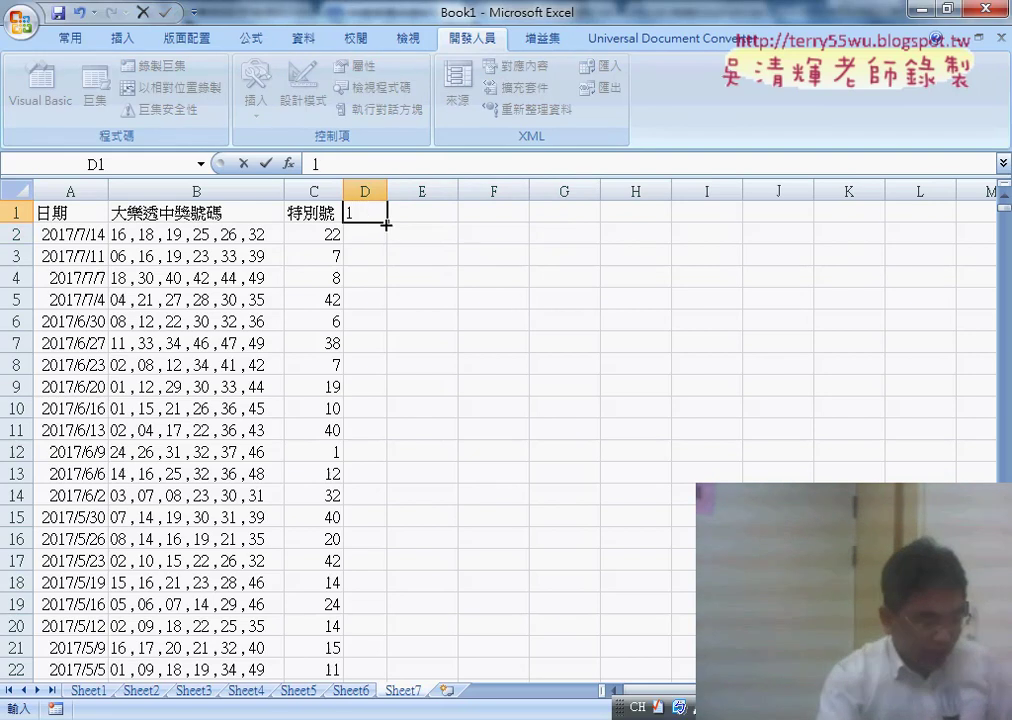
left_click_drag(390, 225, 727, 230)
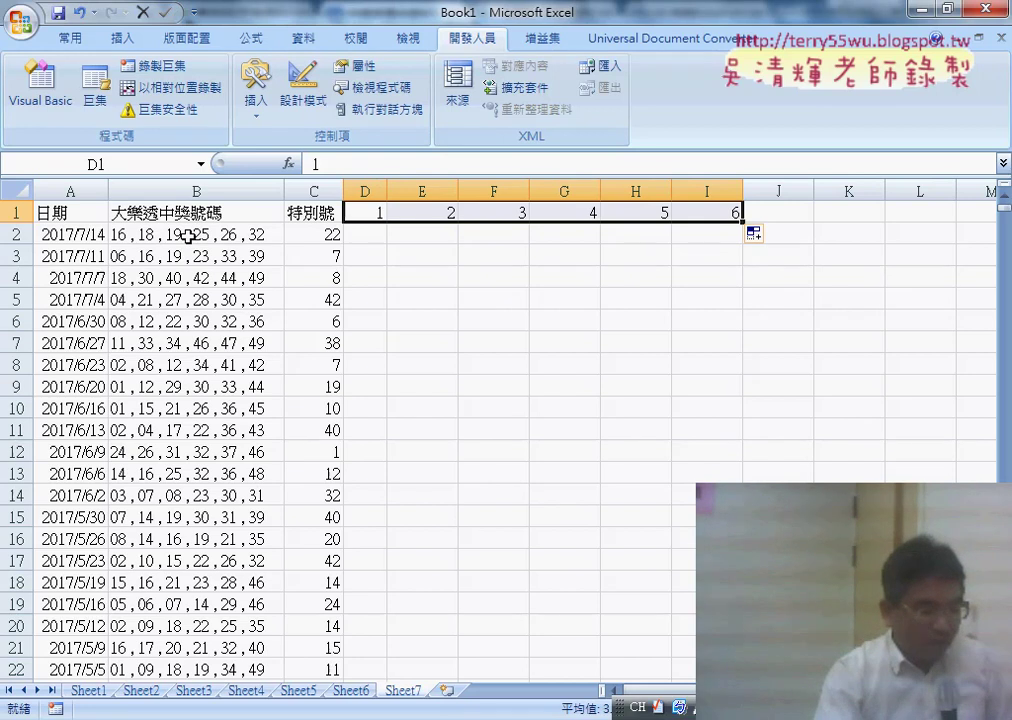
Step: Select the winning numbers from B2 down to the last data row
left_click(188, 236)
left_click_drag(367, 233, 717, 242)
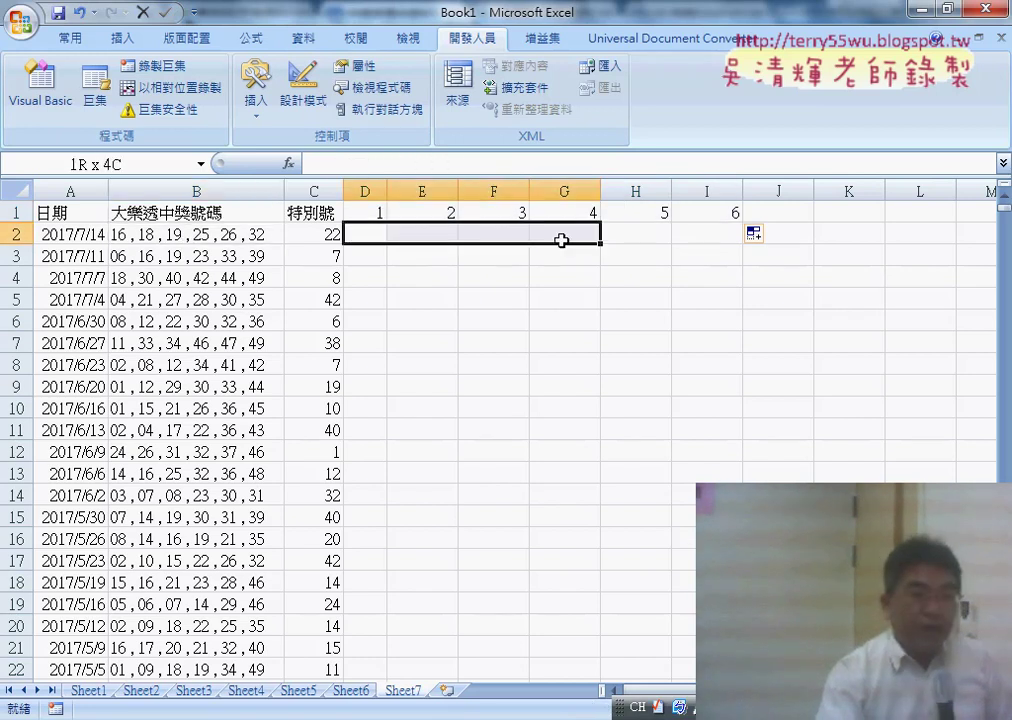
left_click(227, 233)
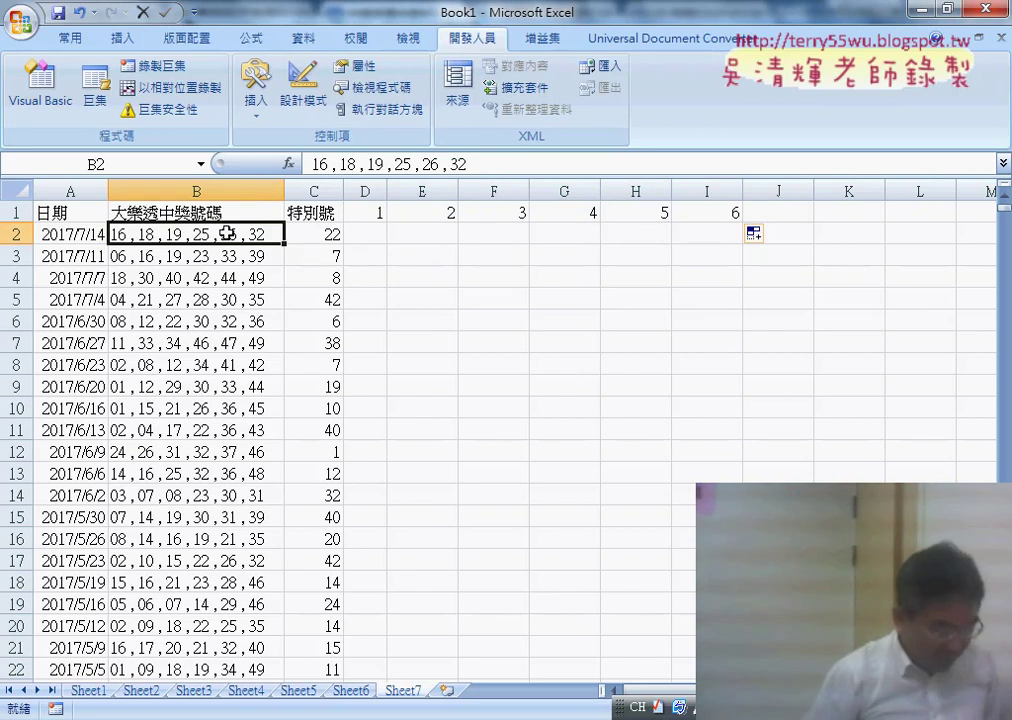
key("ctrl+shift+Down")
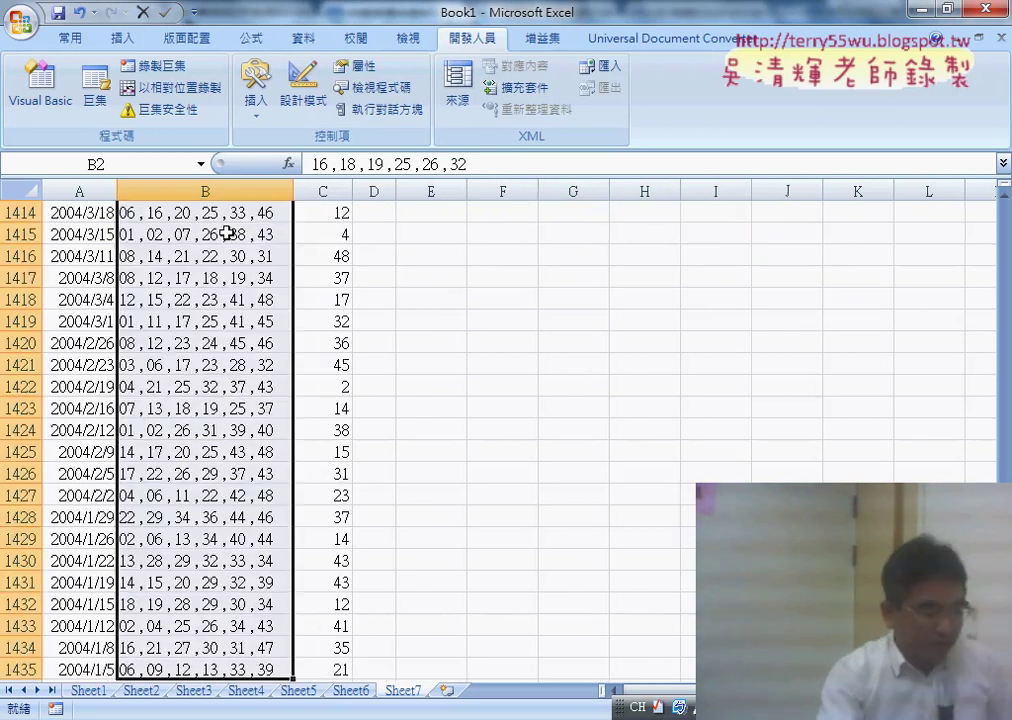
Step: Split column B's numbers by comma with Text to Columns, outputting from D2 into D–I
left_click(306, 39)
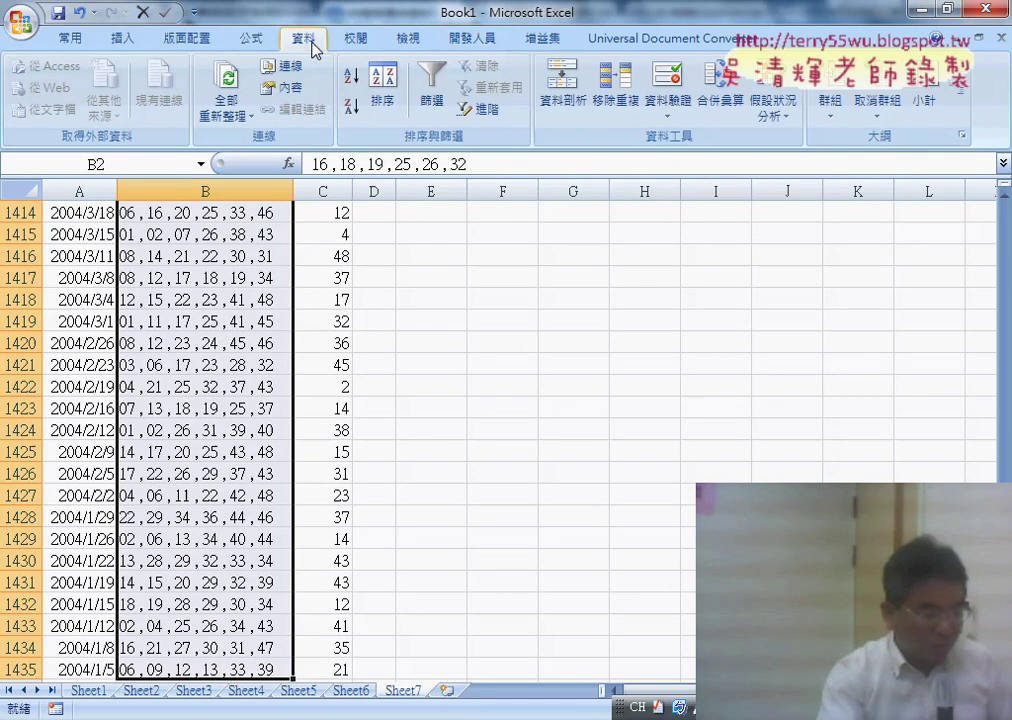
left_click(581, 106)
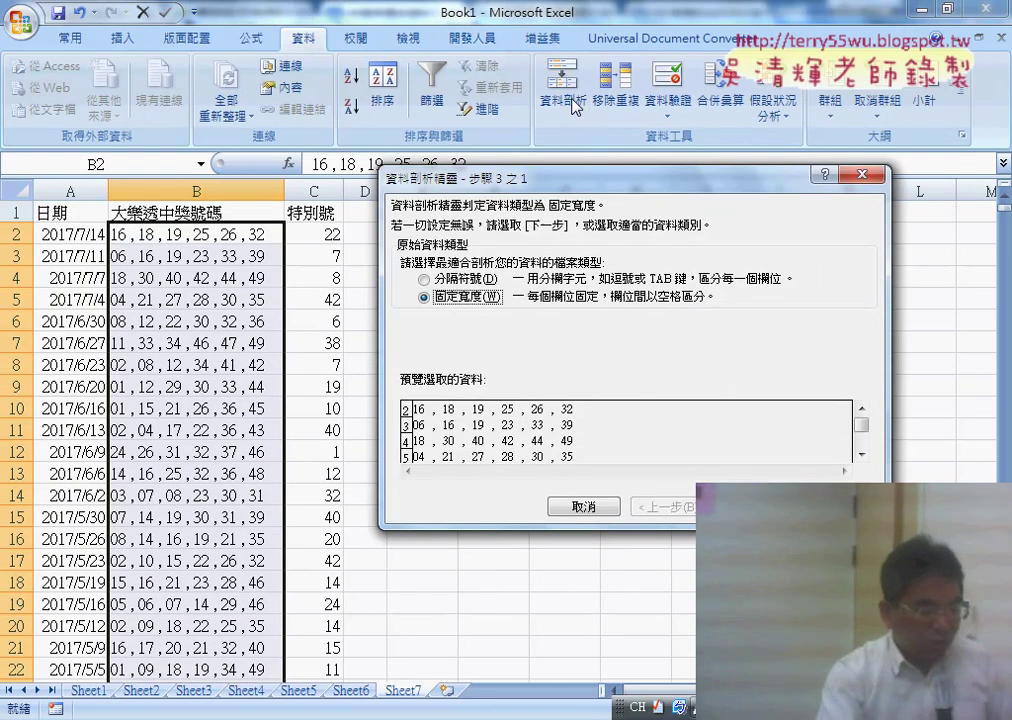
left_click(438, 283)
key("Return")
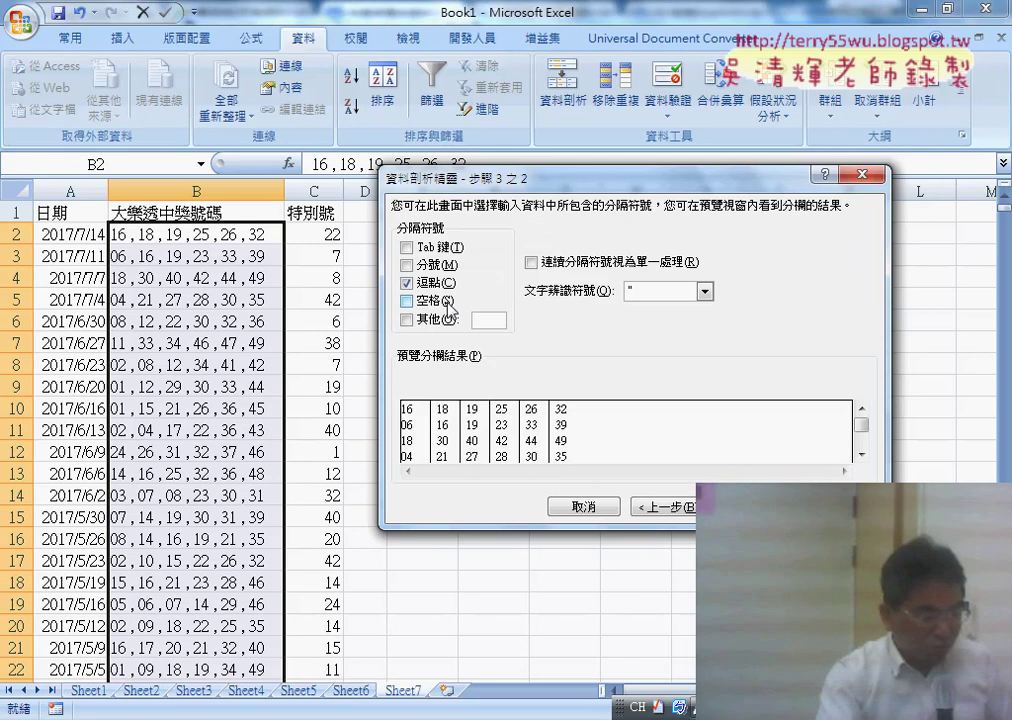
key("Return")
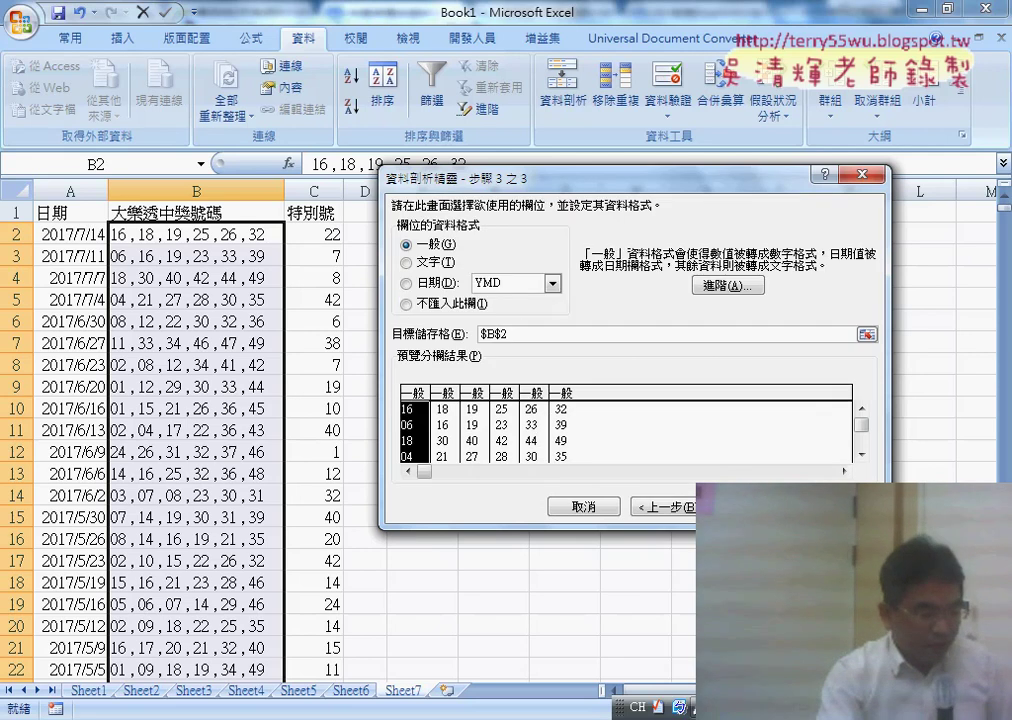
double_click(527, 330)
left_click_drag(535, 176, 656, 187)
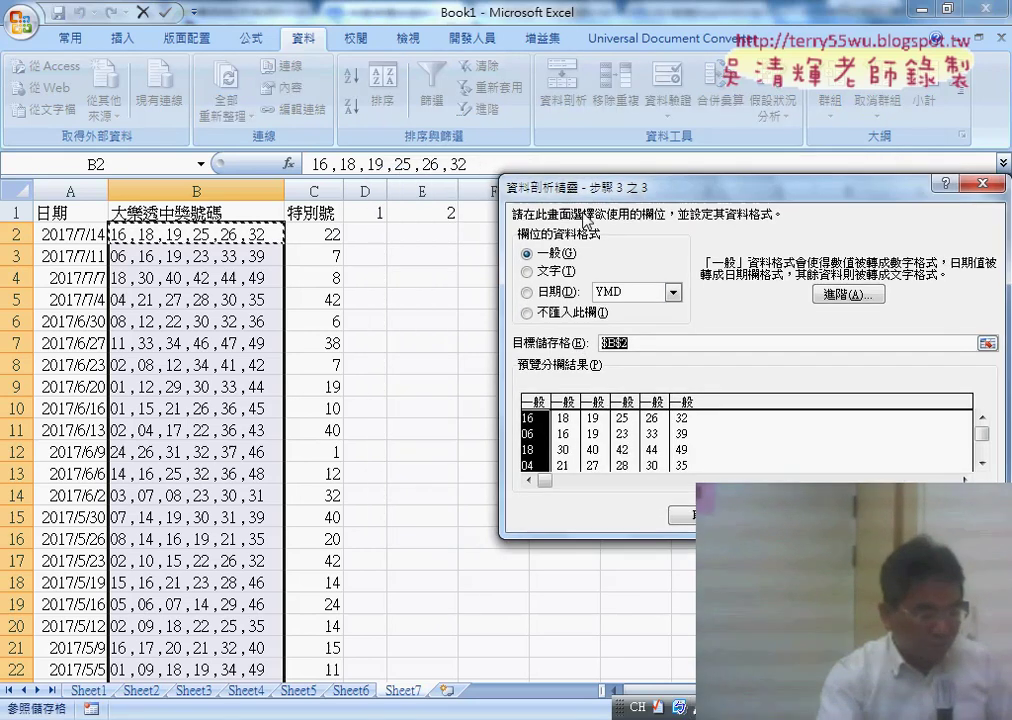
left_click(368, 234)
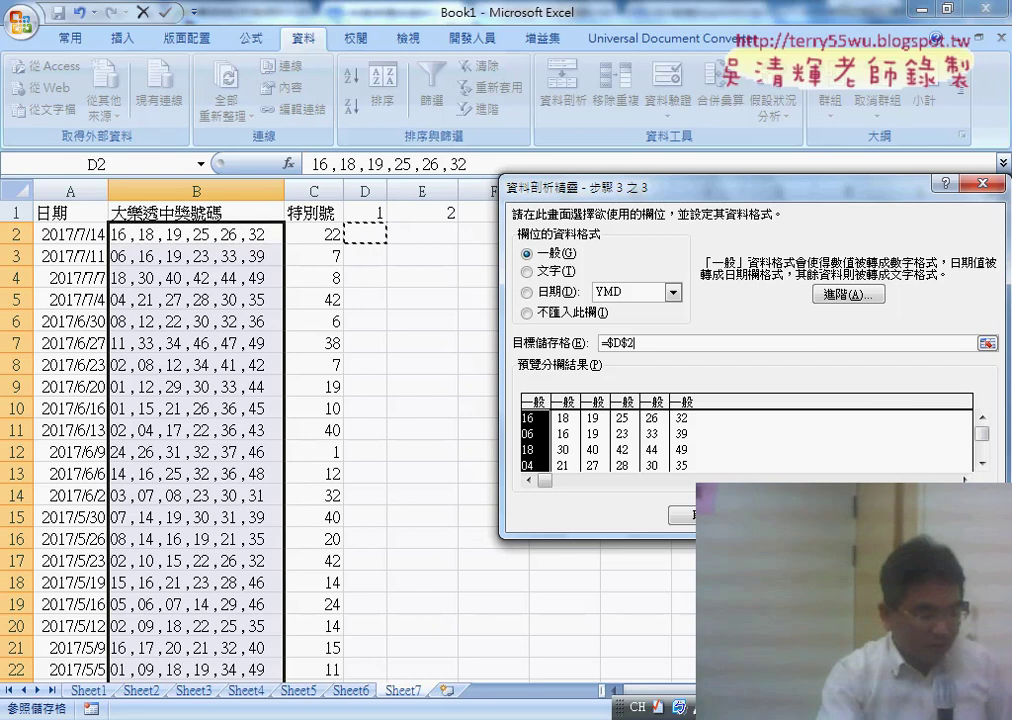
key("Return")
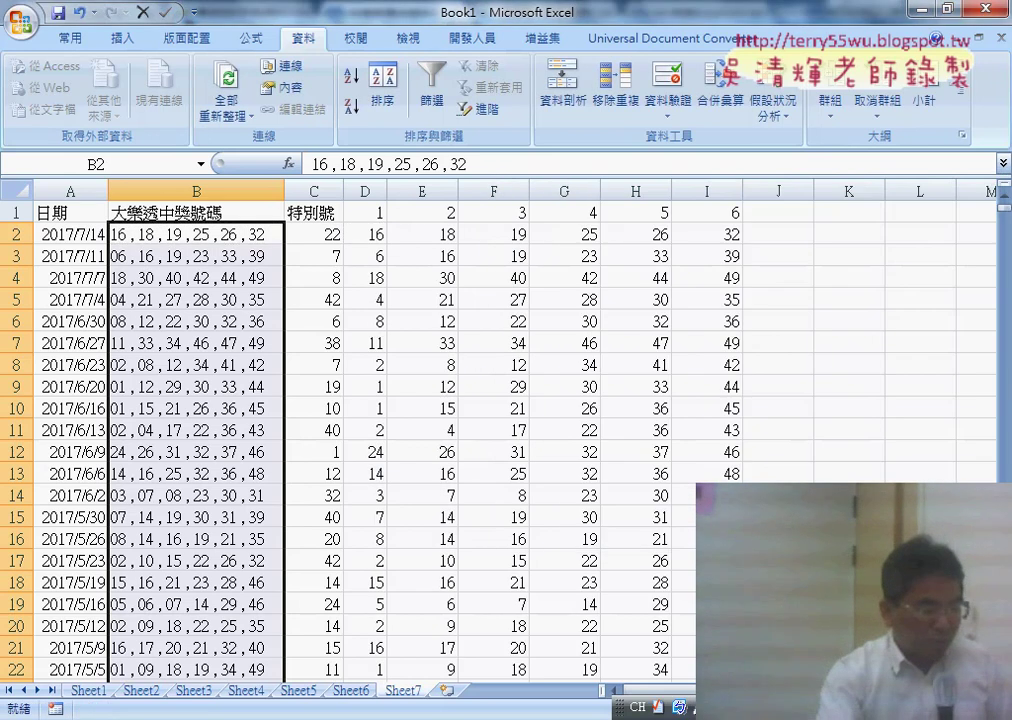
left_click(196, 191)
Step: Delete the original column B, then autofit every column's width across the whole sheet
right_click(201, 308)
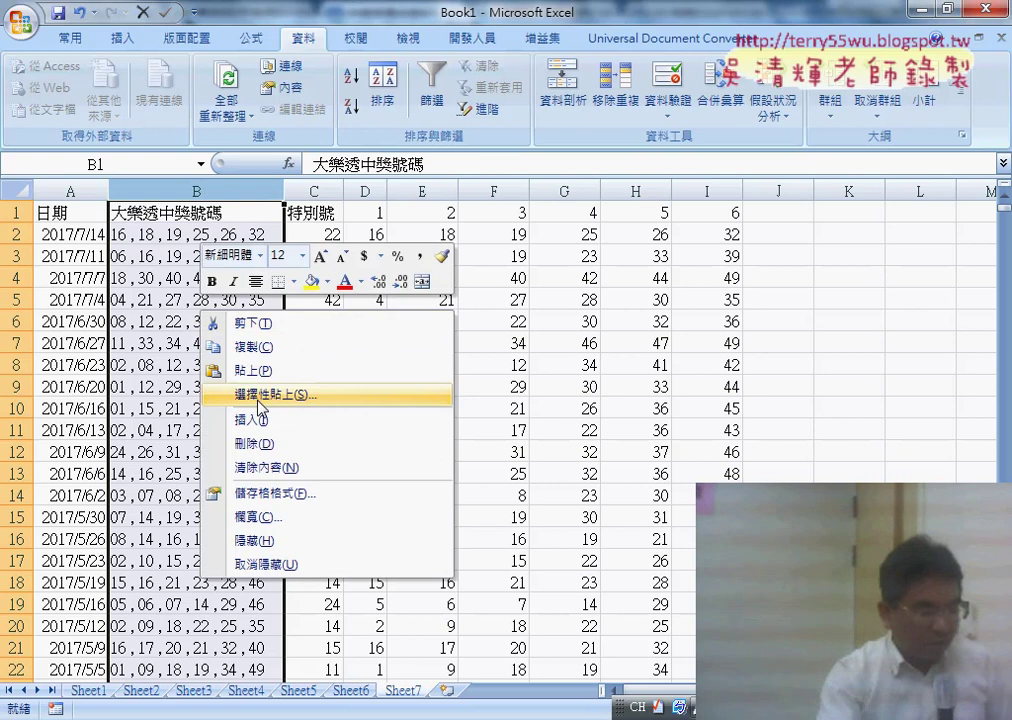
left_click(273, 441)
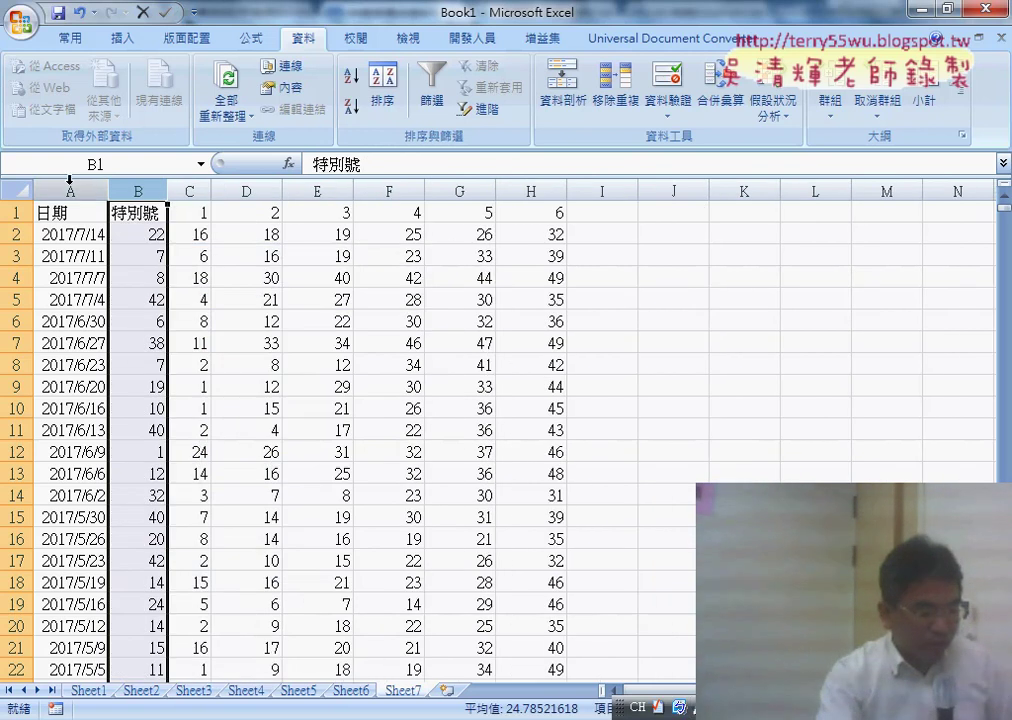
left_click(16, 190)
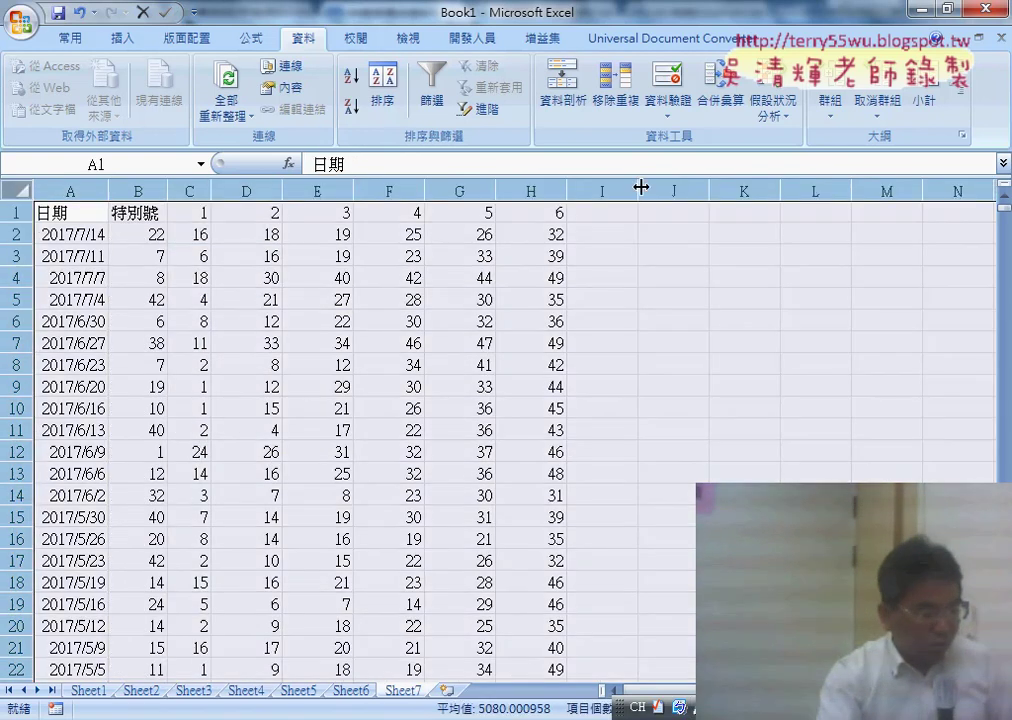
left_click(70, 38)
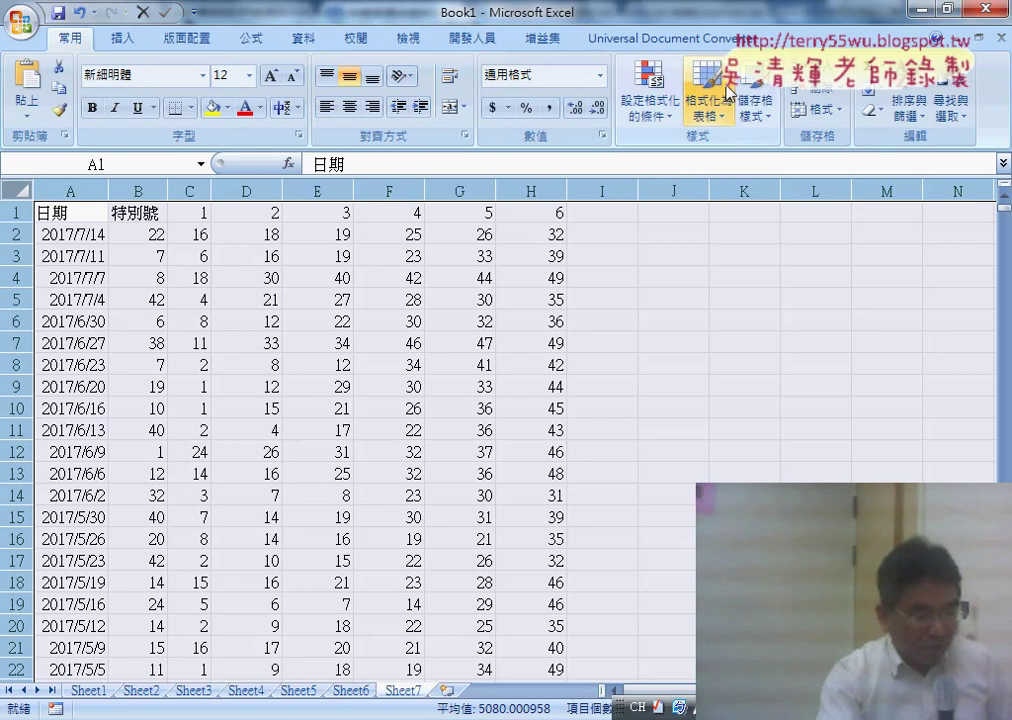
left_click(758, 118)
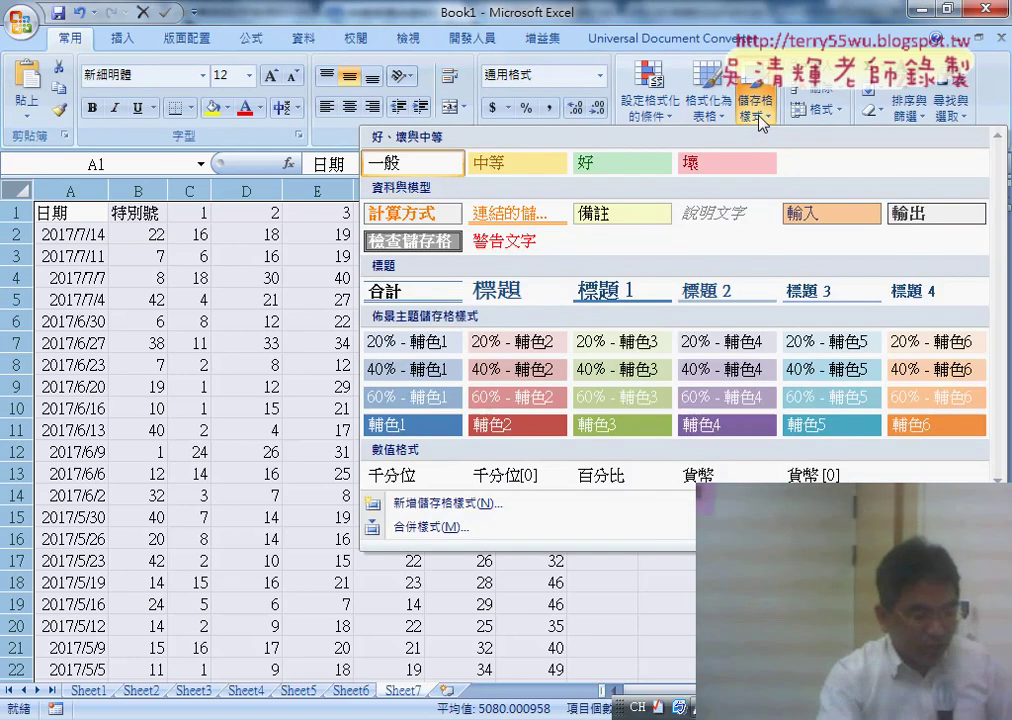
left_click(834, 110)
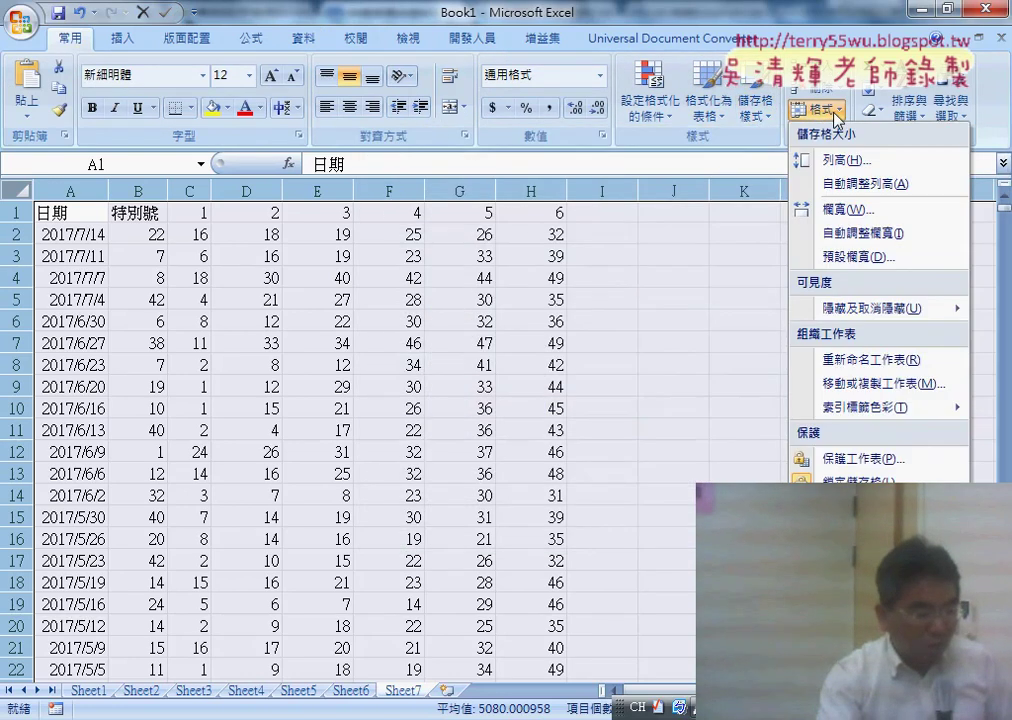
left_click(865, 233)
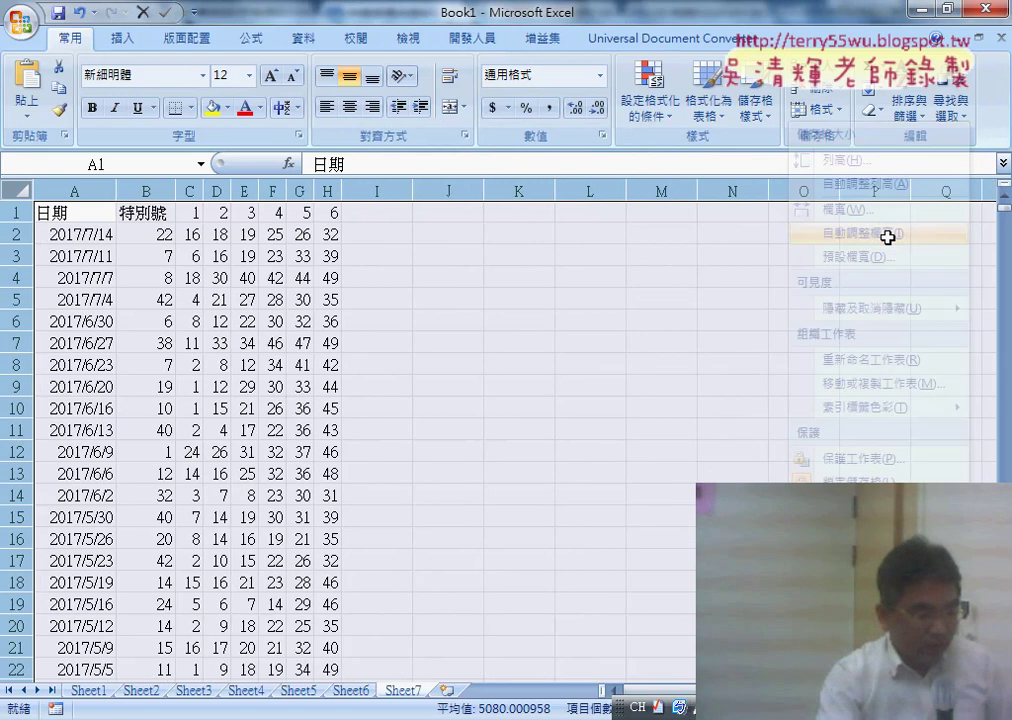
left_click(382, 216)
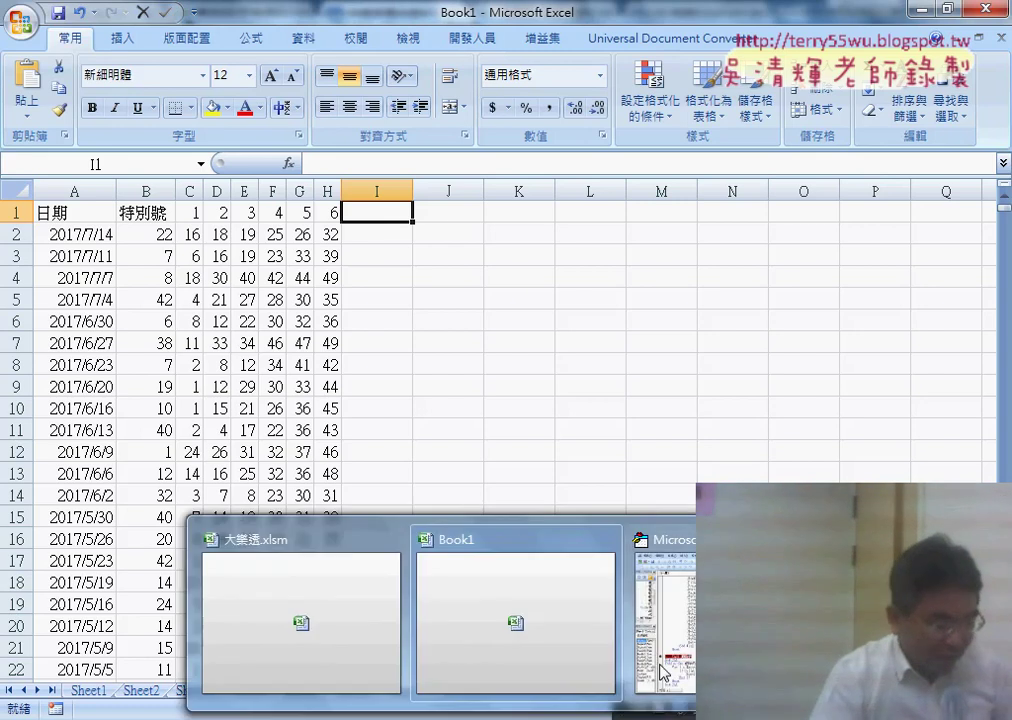
Step: Back in the VBA editor, select Public Sub 刪除列() through its End Sub
left_click(675, 592)
left_click_drag(459, 507, 399, 507)
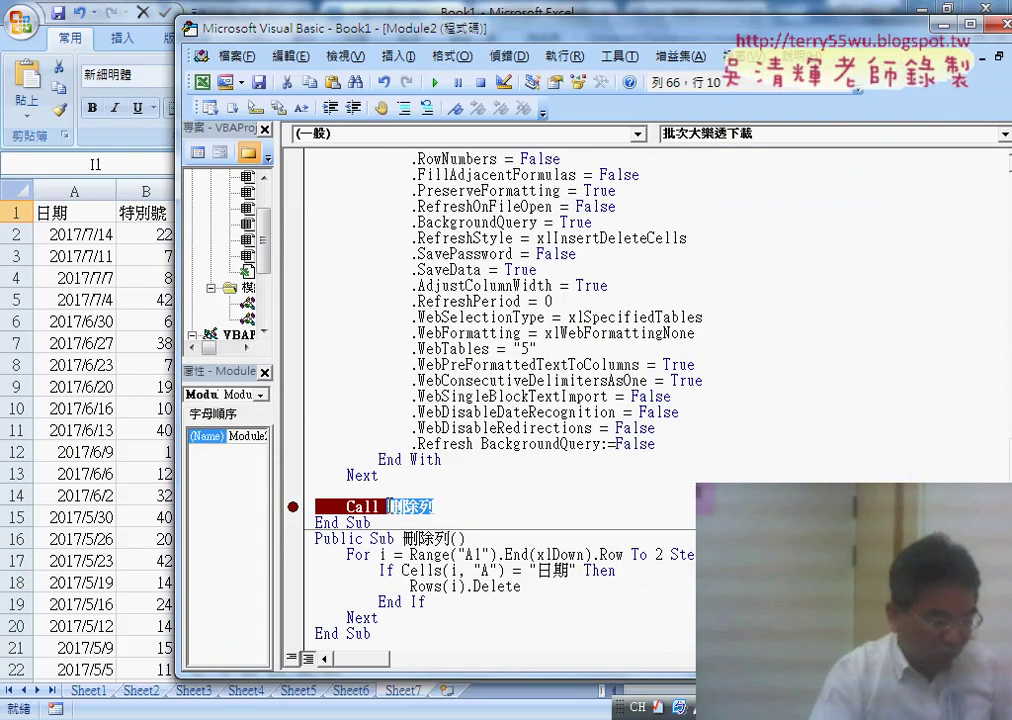
scroll(398, 560, "down", 1)
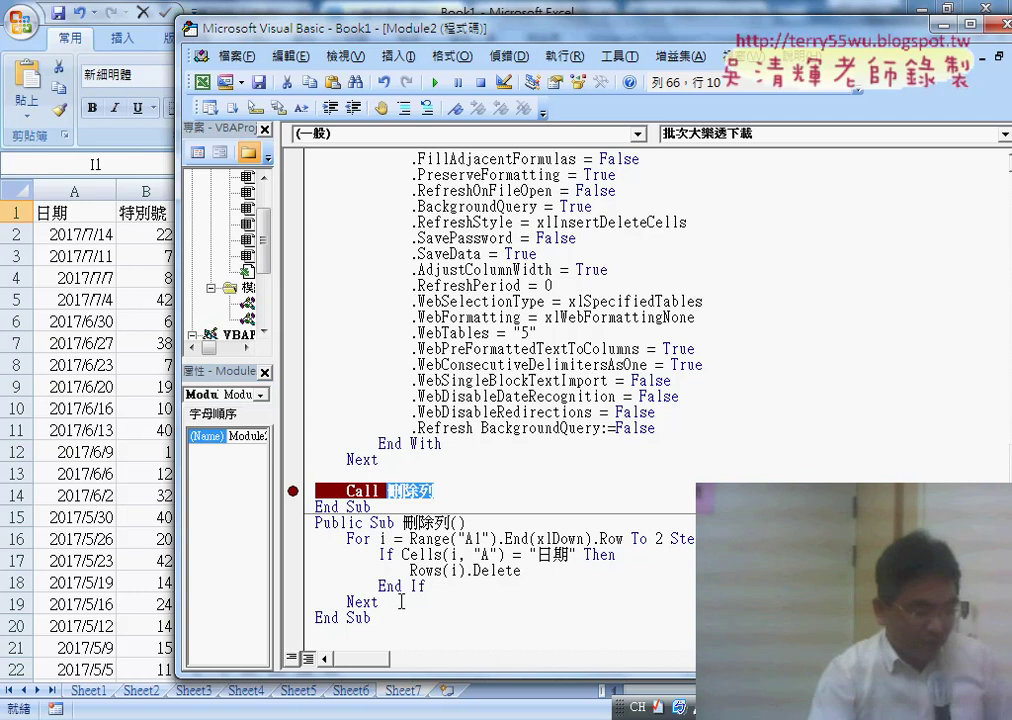
left_click_drag(372, 617, 297, 530)
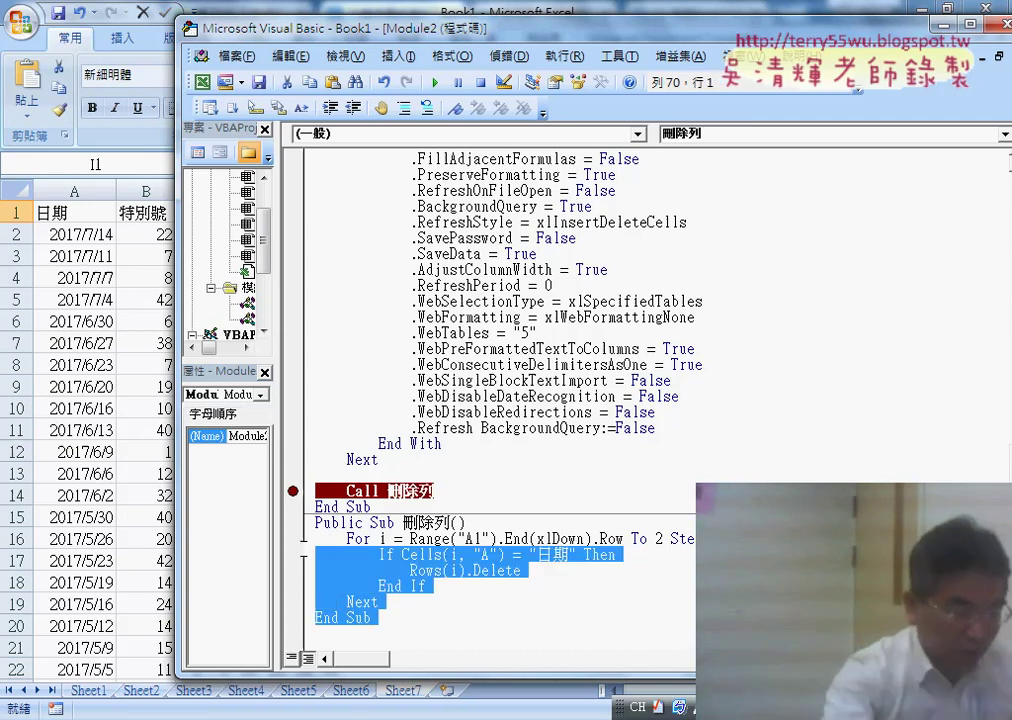